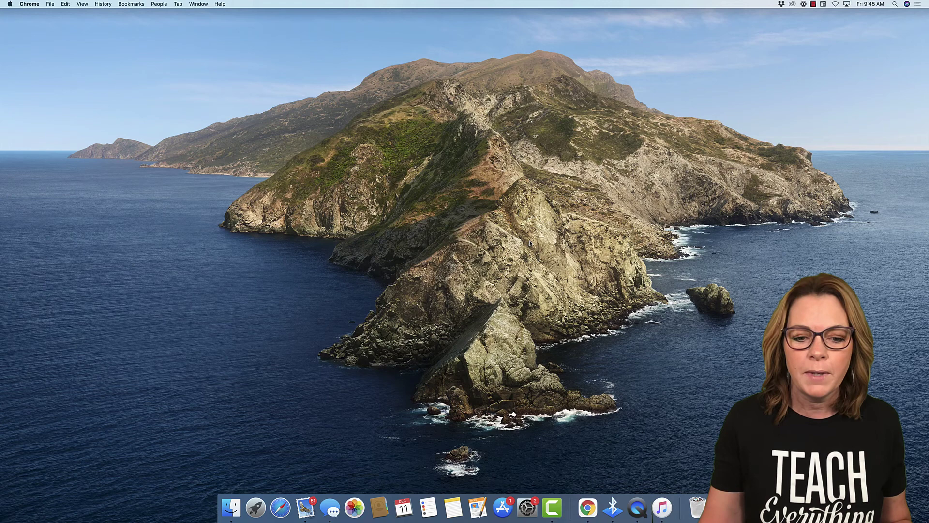
Step: Launch Google Chrome and stretch its window to fill the screen
{"action": "left_click", "coordinate": [587, 507]}
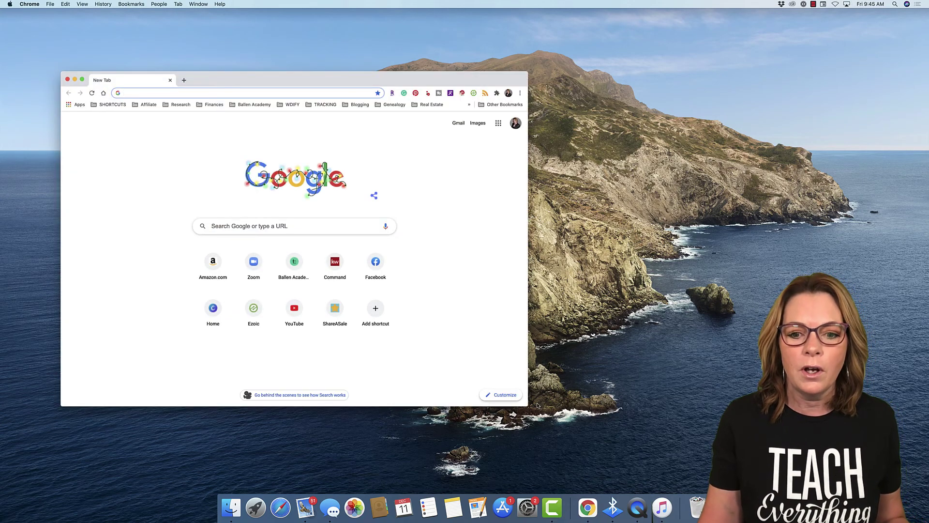
{"action": "left_click_drag", "start_coordinate": [525, 404], "coordinate": [861, 490]}
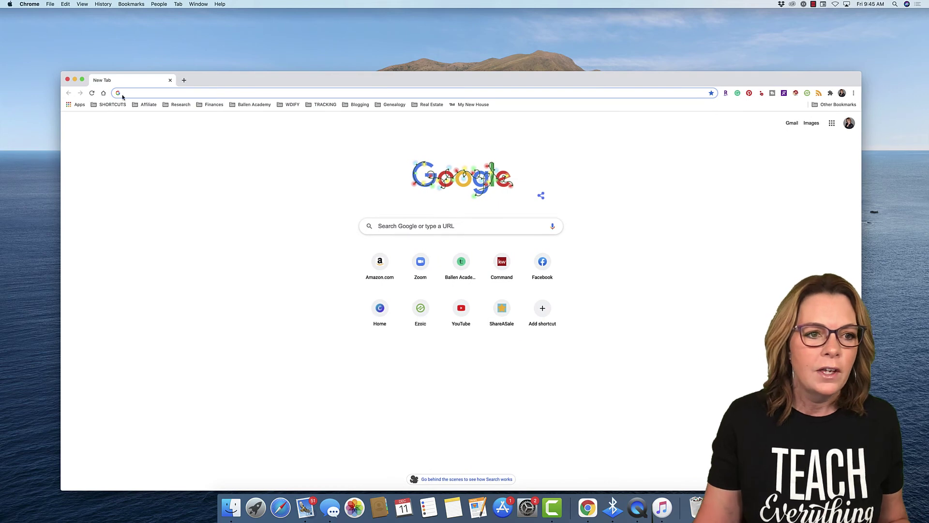
{"action": "left_click_drag", "start_coordinate": [61, 70], "coordinate": [2, 13]}
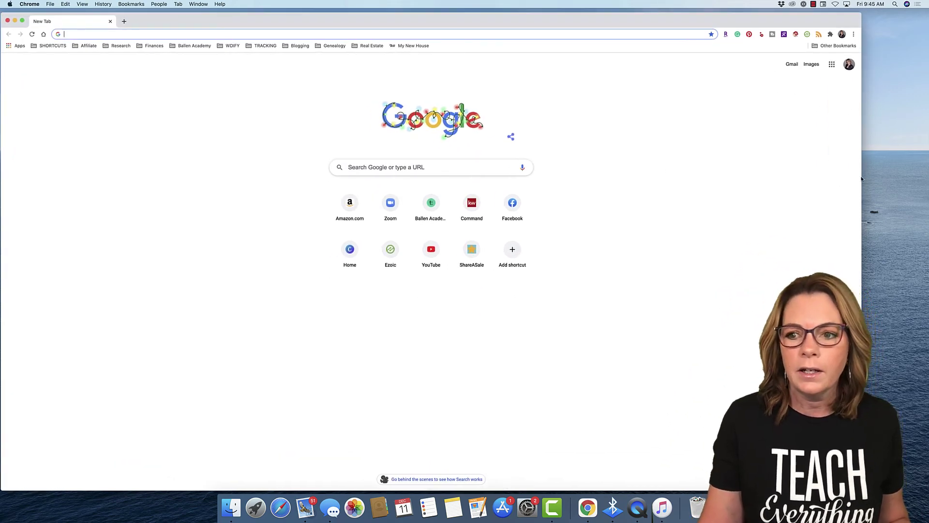
{"action": "left_click_drag", "start_coordinate": [860, 175], "coordinate": [916, 169]}
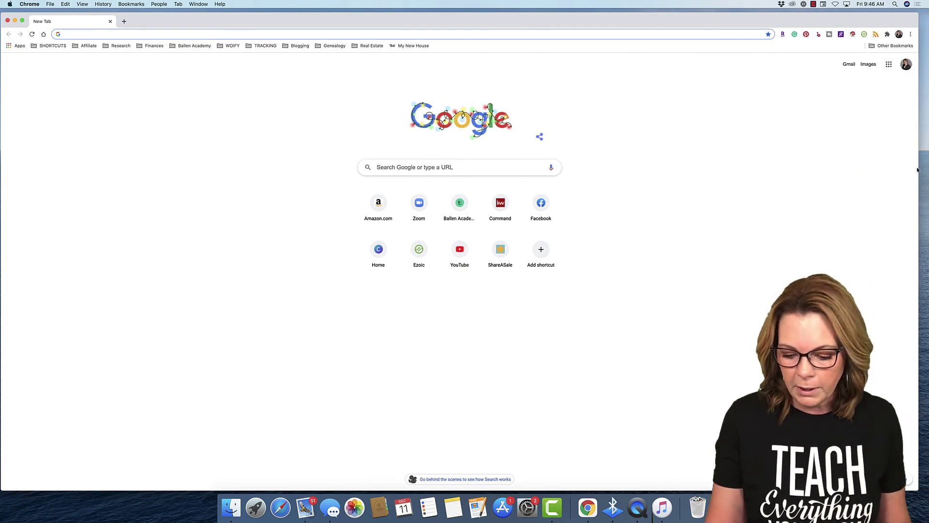
Step: Zoom the page to 150% and load agent.kw.com
{"action": "key", "text": "super+equal"}
{"action": "key", "text": "super+equal"}
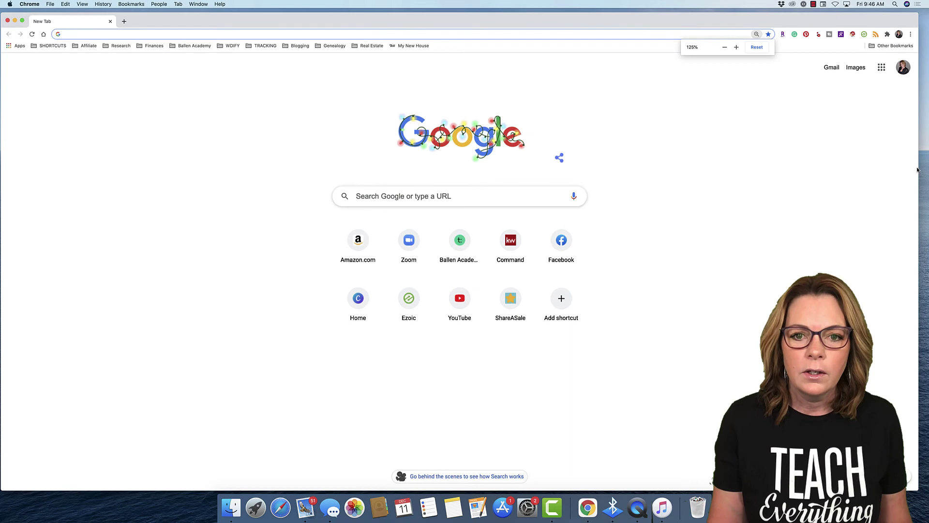
{"action": "key", "text": "super+equal"}
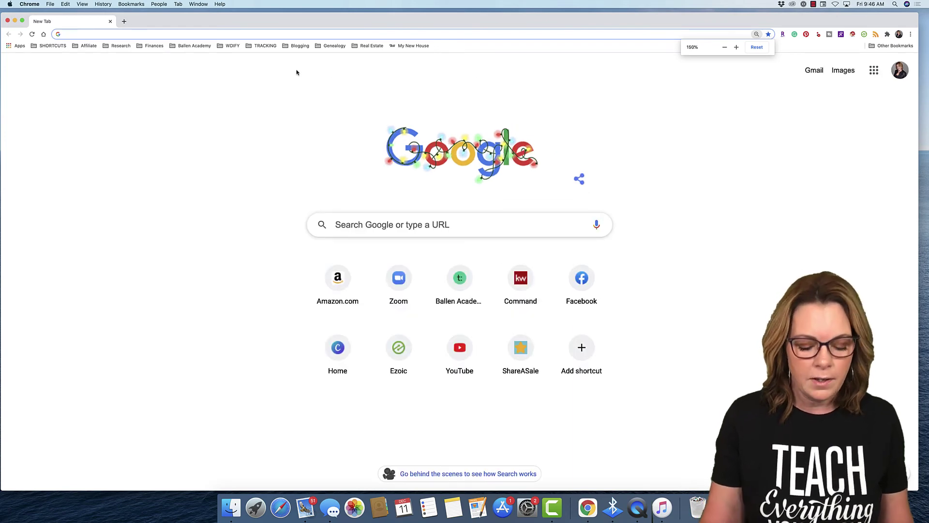
{"action": "type", "text": "agent.kw.com"}
{"action": "key", "text": "Return"}
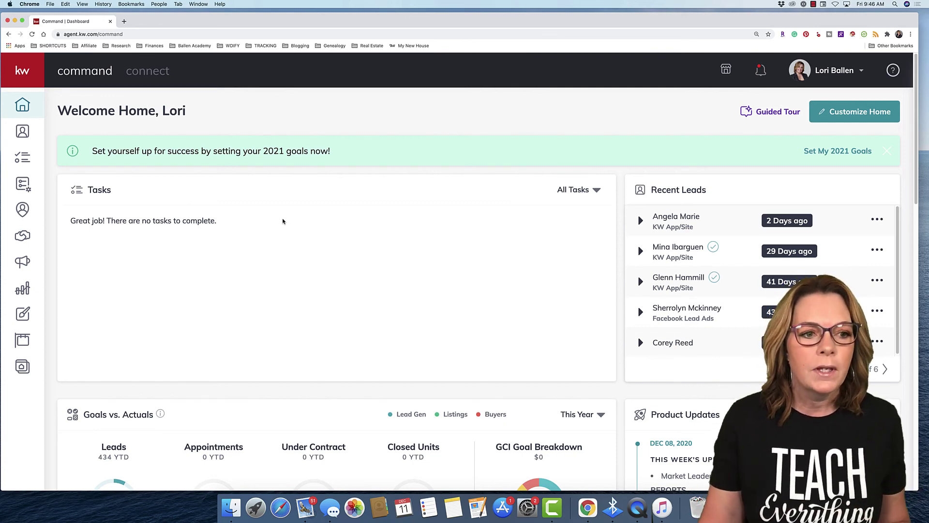
Step: Show the Email Campaigns list, then go to account Settings from the profile menu
{"action": "left_click", "coordinate": [26, 261]}
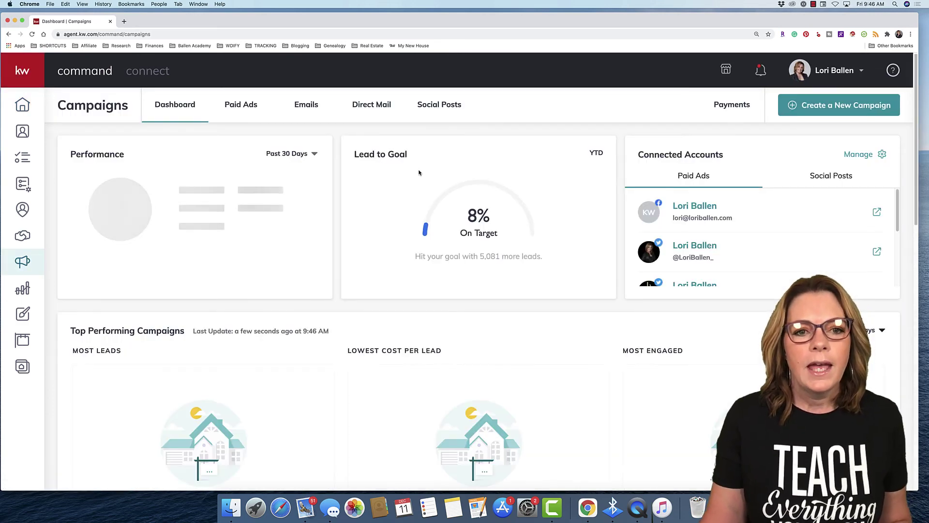
{"action": "left_click", "coordinate": [302, 109]}
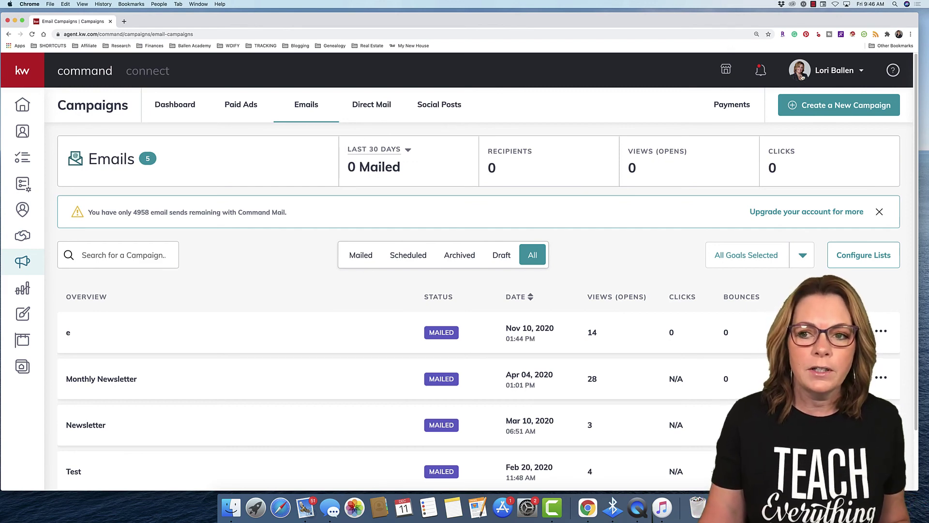
{"action": "left_click", "coordinate": [861, 72]}
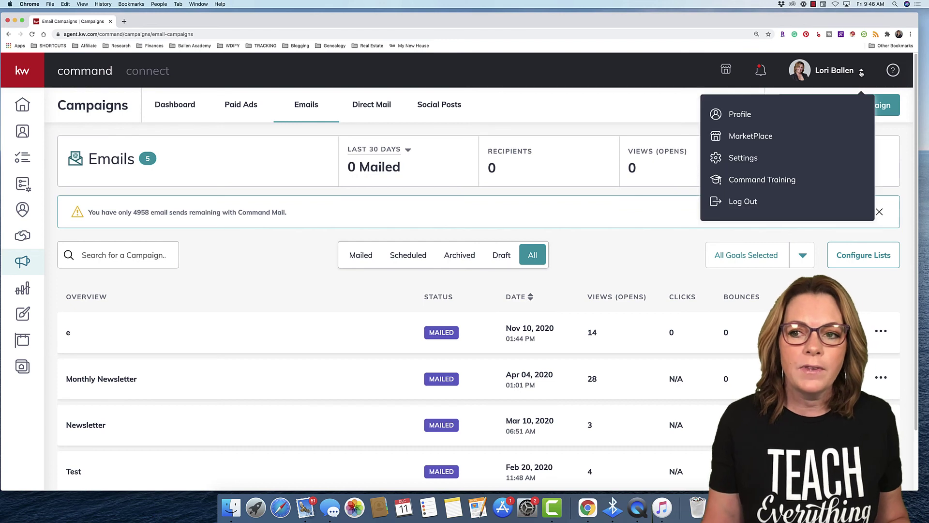
{"action": "right_click", "coordinate": [746, 162]}
{"action": "left_click", "coordinate": [736, 163]}
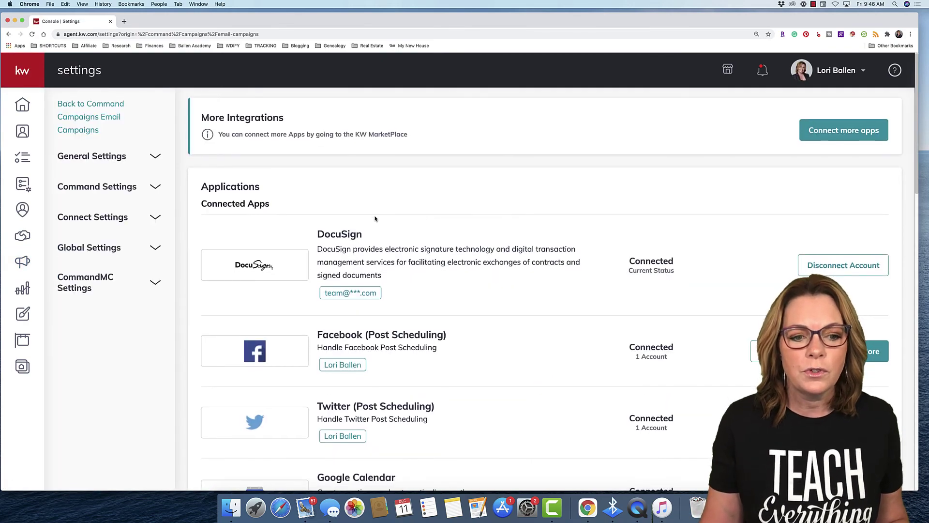
Step: Scroll down Settings to Email Services, showing Command Email and Mailchimp connected
{"action": "scroll", "coordinate": [375, 218], "scroll_direction": "down", "scroll_amount": 2}
{"action": "scroll", "coordinate": [375, 219], "scroll_direction": "down", "scroll_amount": 10}
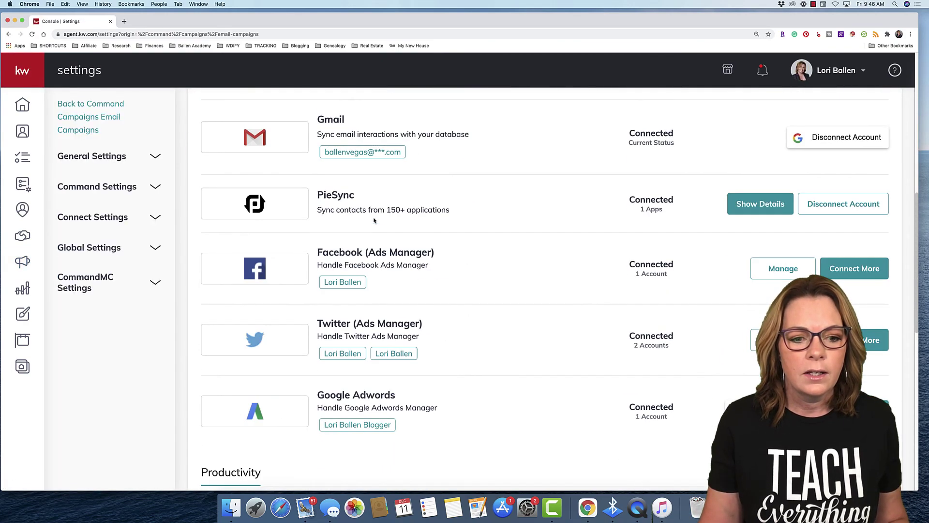
{"action": "scroll", "coordinate": [374, 221], "scroll_direction": "down", "scroll_amount": 5}
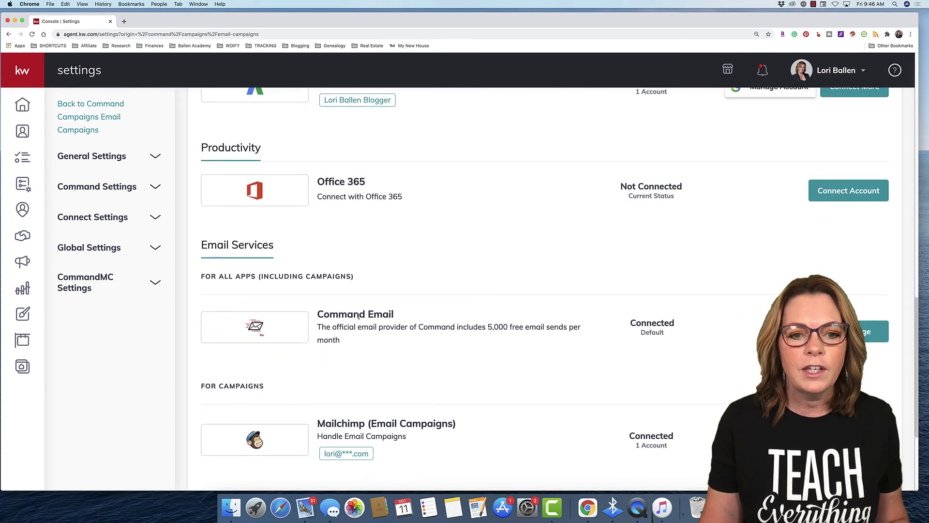
{"action": "scroll", "coordinate": [339, 305], "scroll_direction": "down", "scroll_amount": 1}
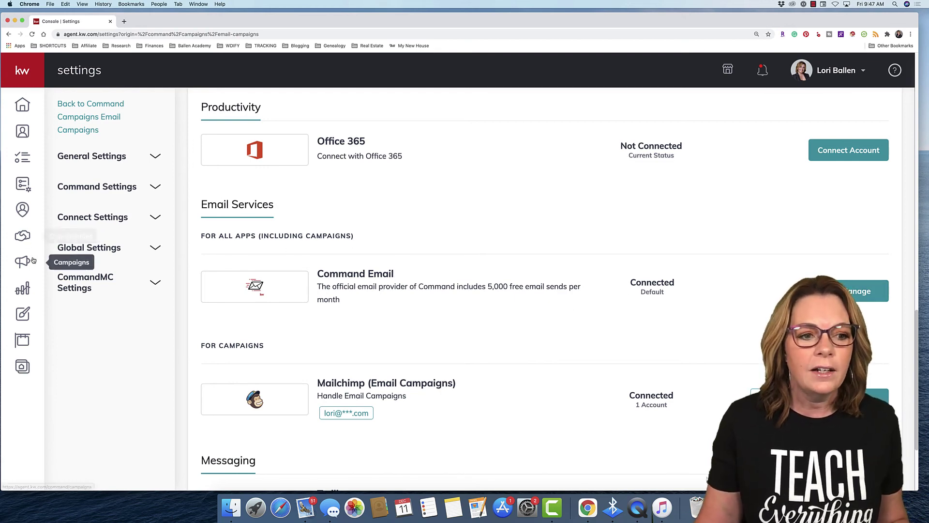
Step: Create an email campaign 'Holiday Newsletter' with the Brand Awareness goal on Command Email
{"action": "left_click", "coordinate": [13, 264]}
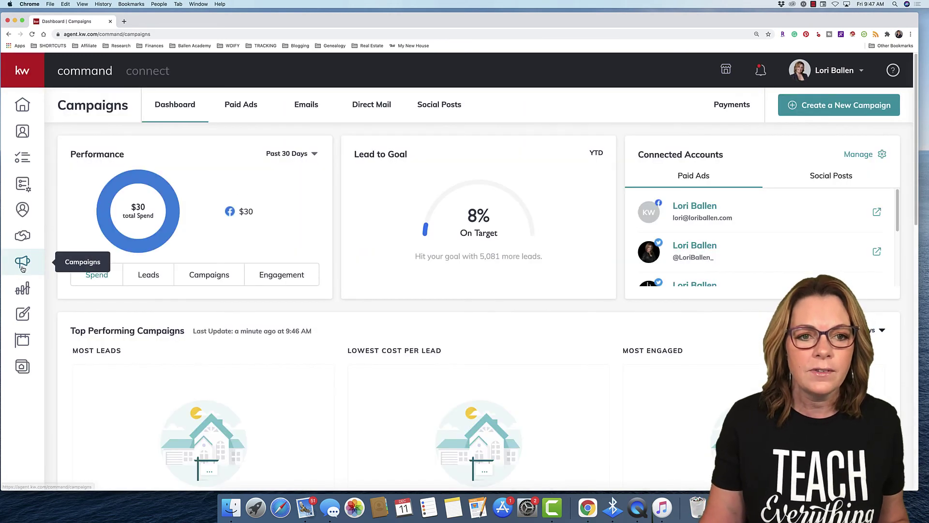
{"action": "left_click", "coordinate": [306, 108]}
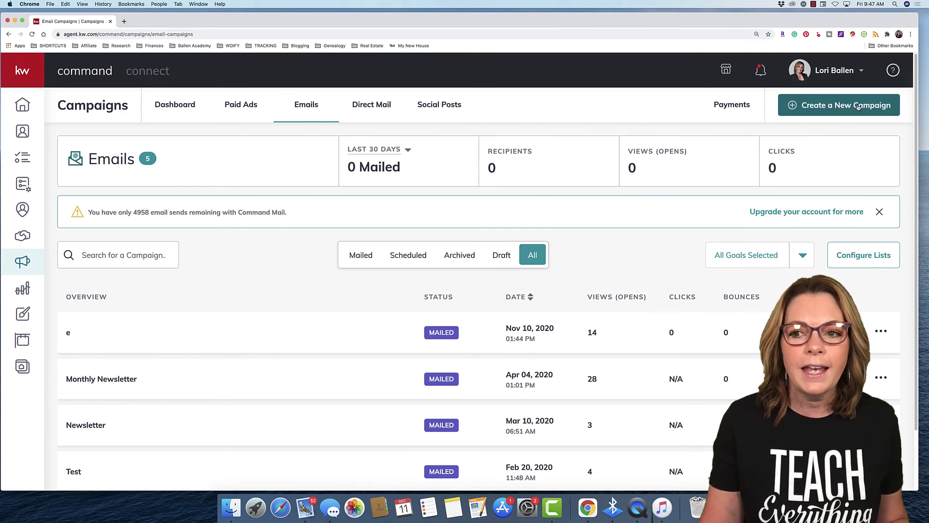
{"action": "left_click", "coordinate": [858, 108]}
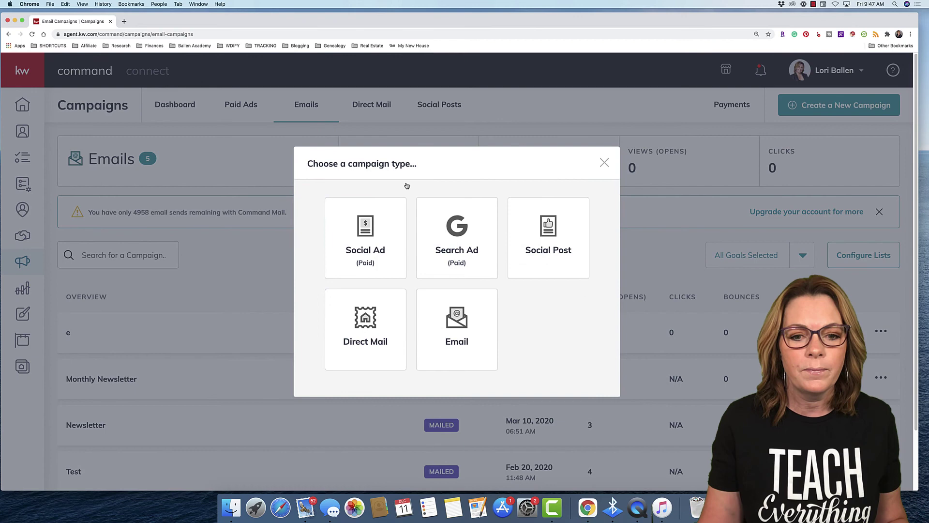
{"action": "left_click", "coordinate": [459, 320]}
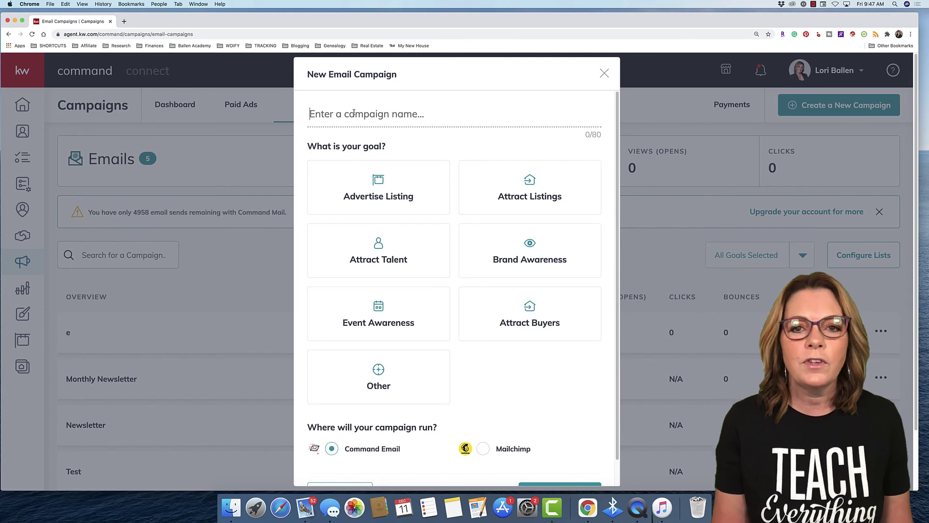
{"action": "type", "text": "Ho"}
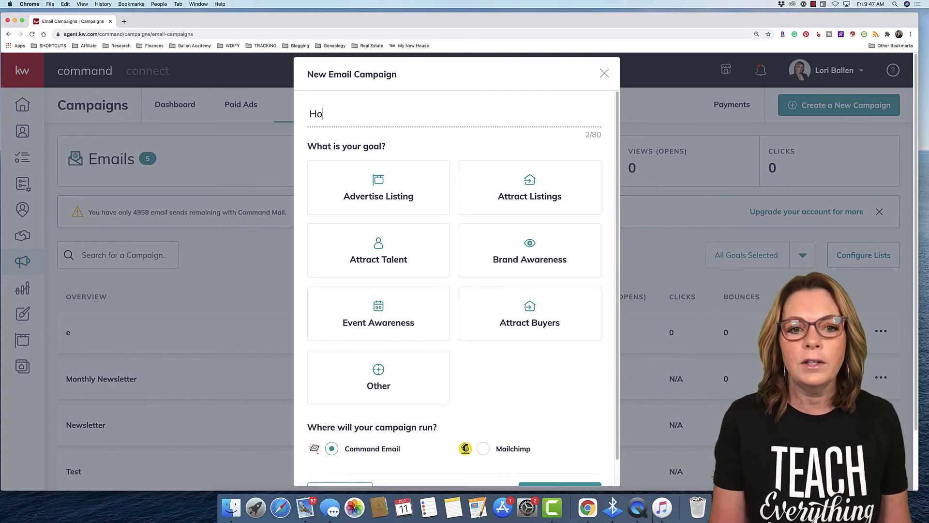
{"action": "type", "text": "liday Newsletter"}
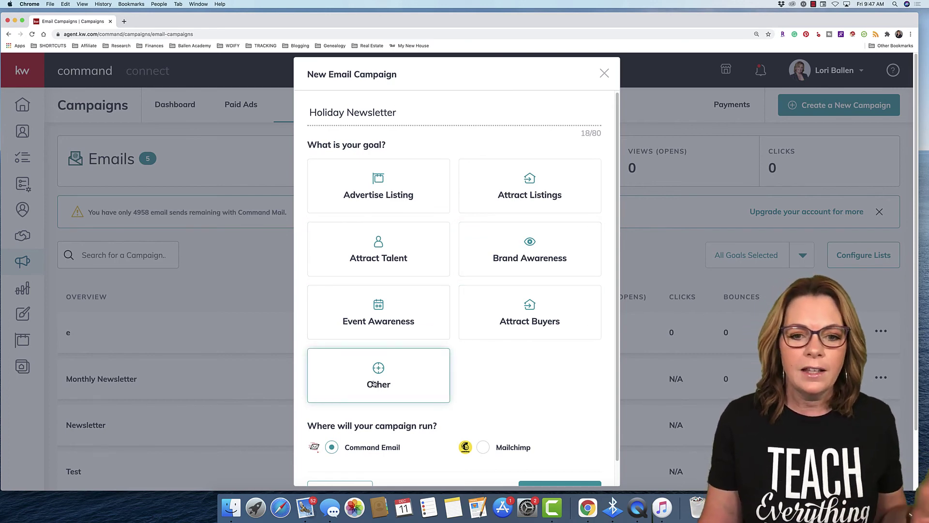
{"action": "left_click", "coordinate": [523, 264]}
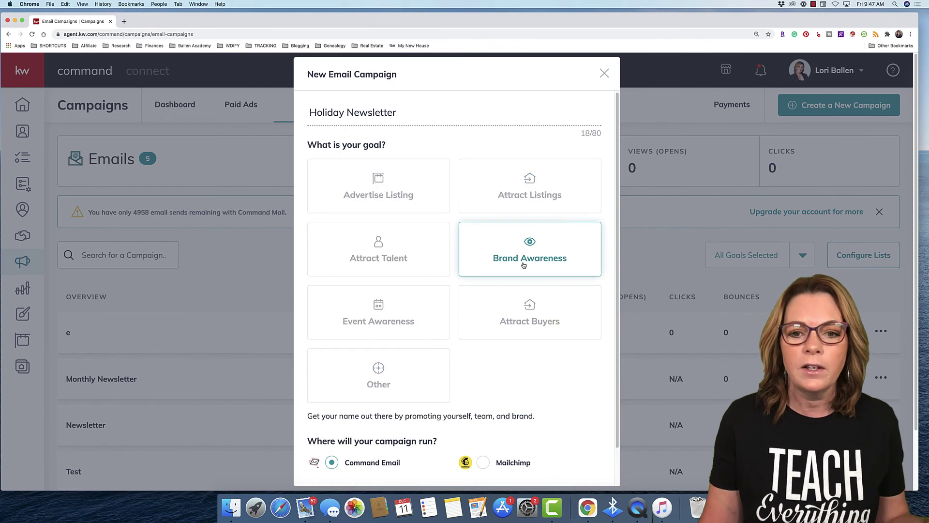
{"action": "scroll", "coordinate": [427, 368], "scroll_direction": "down", "scroll_amount": 2}
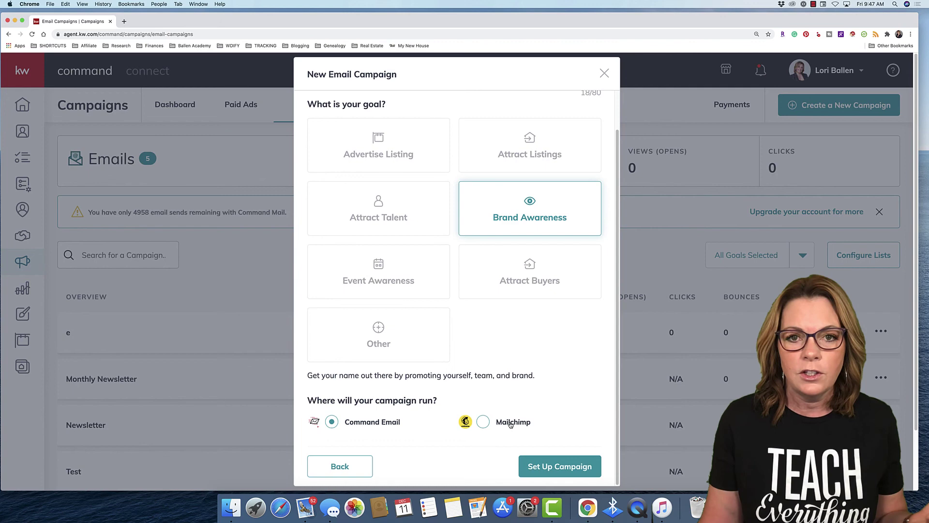
Step: Set up the campaign and start a new recipients list from the Send To section
{"action": "left_click", "coordinate": [554, 470]}
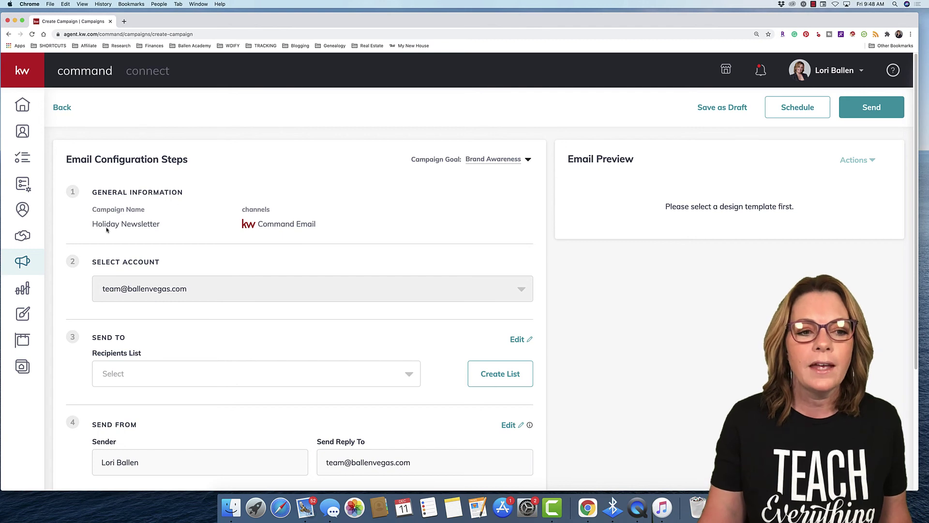
{"action": "scroll", "coordinate": [222, 233], "scroll_direction": "down", "scroll_amount": 1}
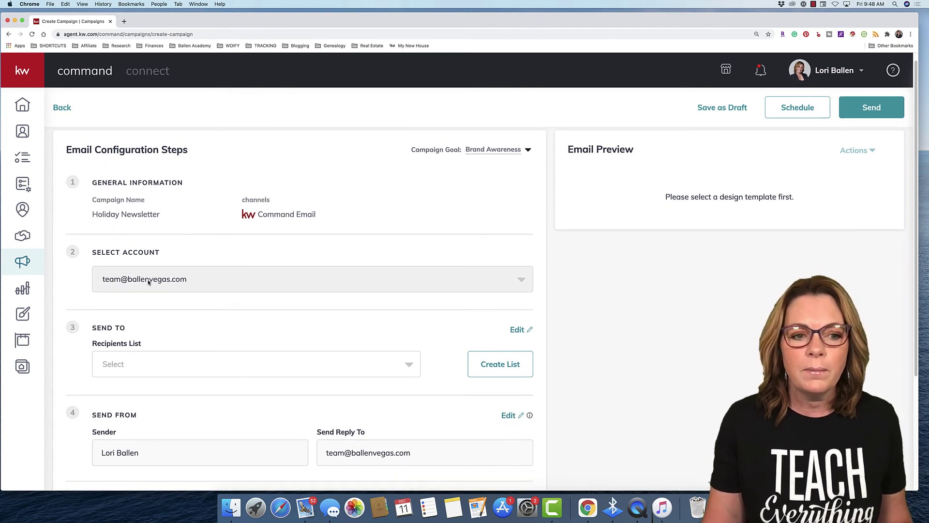
{"action": "scroll", "coordinate": [173, 286], "scroll_direction": "down", "scroll_amount": 5}
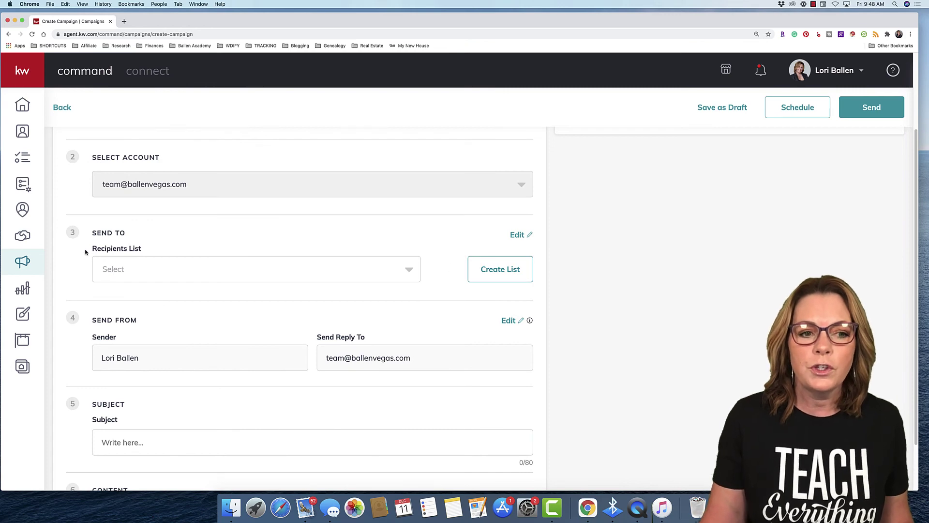
{"action": "left_click", "coordinate": [154, 271]}
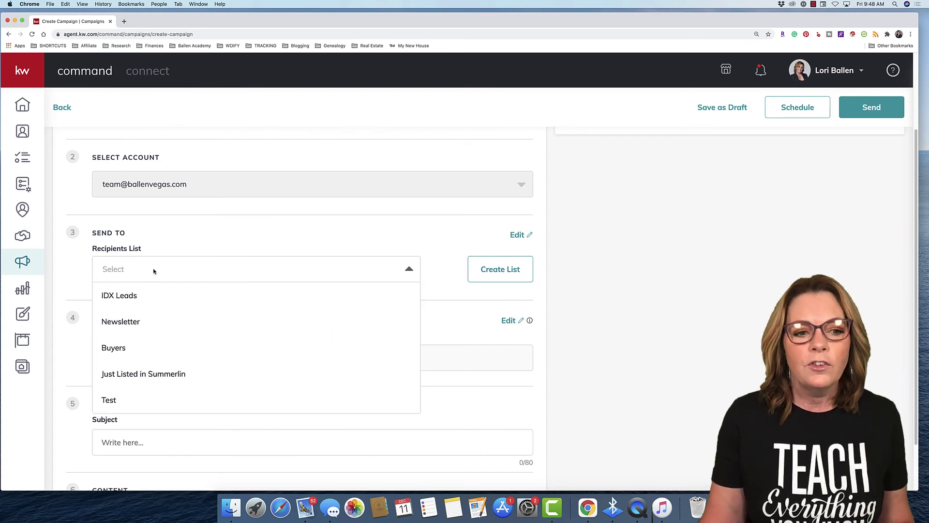
{"action": "left_click", "coordinate": [500, 278]}
{"action": "left_click", "coordinate": [497, 276]}
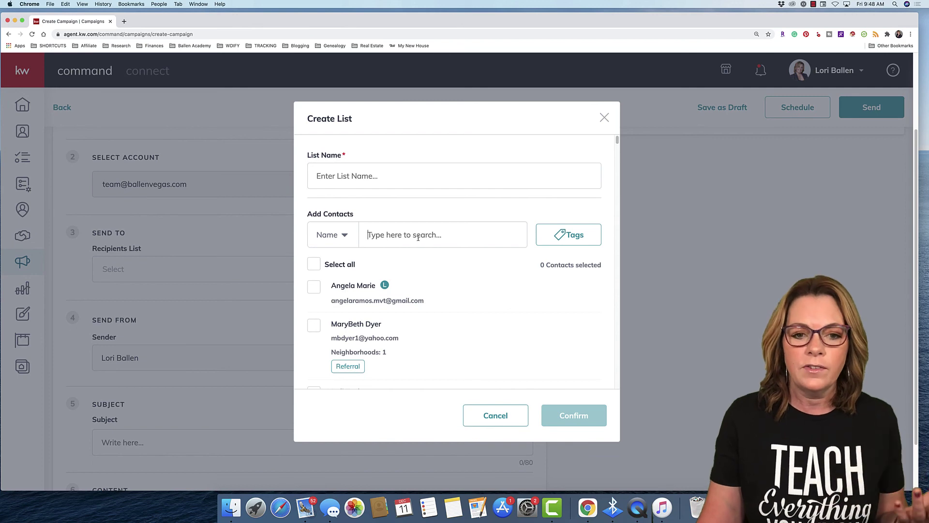
Step: Rename the new list from 'Entire Databas' to the SOI list name
{"action": "left_click", "coordinate": [334, 235]}
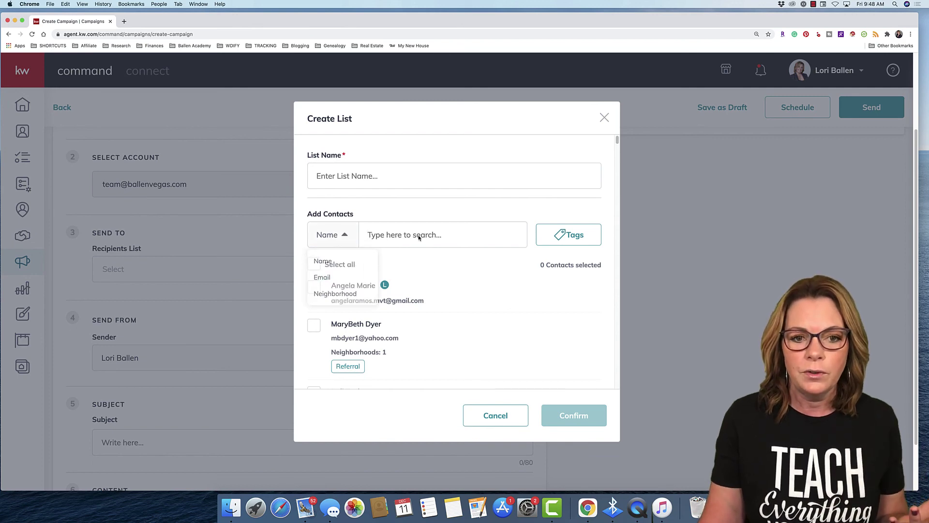
{"action": "left_click", "coordinate": [351, 185]}
{"action": "type", "text": "En"}
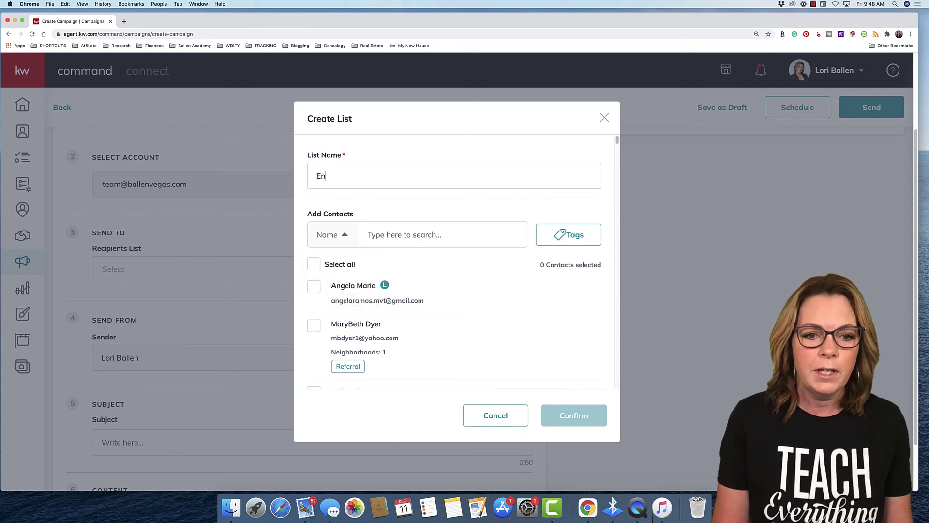
{"action": "type", "text": "tire Databas"}
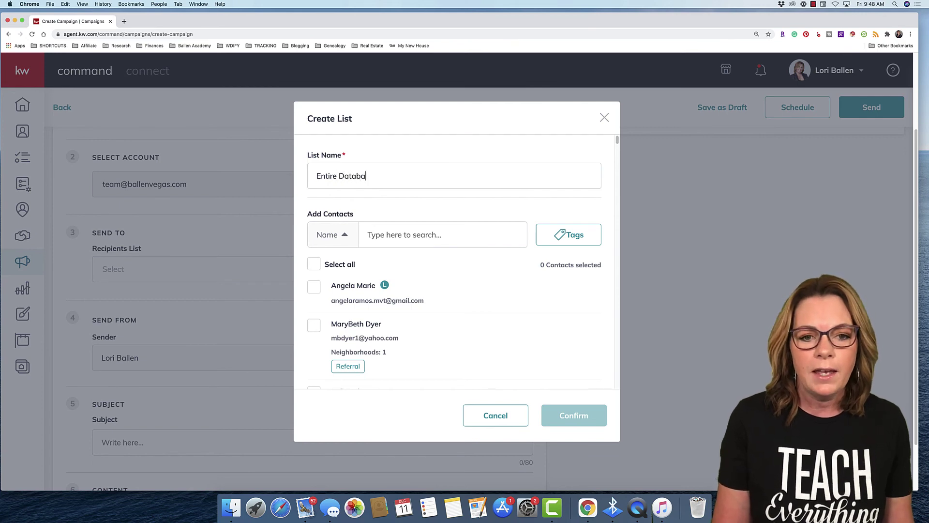
{"action": "key", "text": "BackSpace"}
{"action": "key", "text": "BackSpace"}
{"action": "key", "text": "BackSpace"}
{"action": "key", "text": "BackSpace"}
{"action": "key", "text": "BackSpace"}
{"action": "key", "text": "BackSpace"}
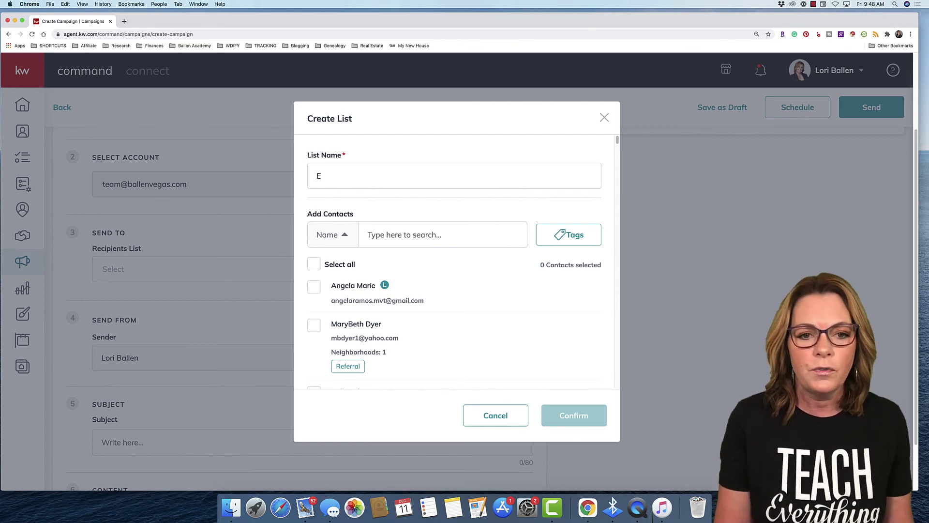
{"action": "key", "text": "BackSpace"}
{"action": "type", "text": "SE"}
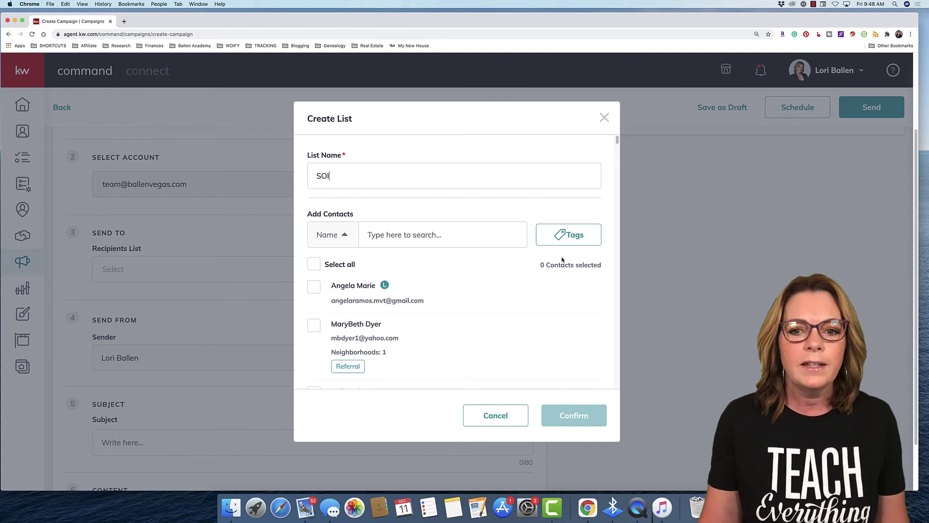
Step: Filter contacts by the soi, talent, text message and under $350 tags
{"action": "left_click", "coordinate": [570, 240]}
{"action": "scroll", "coordinate": [497, 332], "scroll_direction": "down", "scroll_amount": 10}
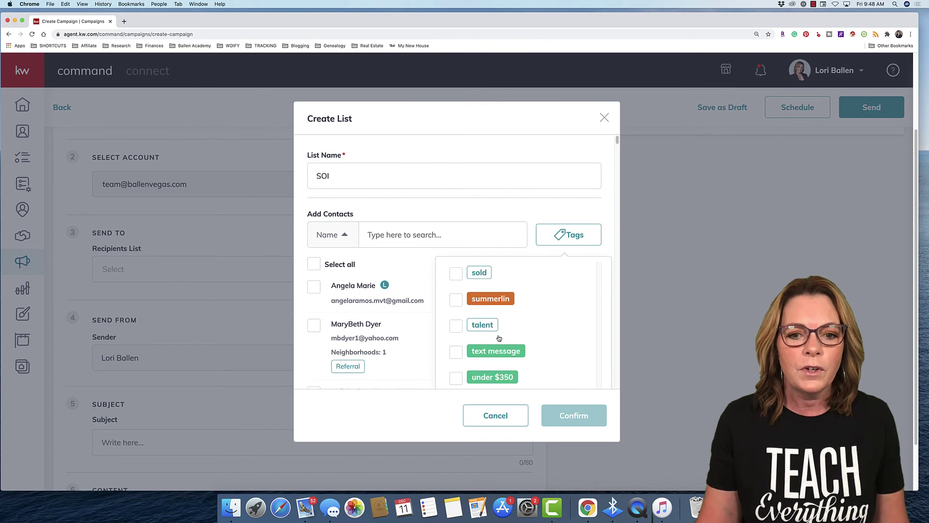
{"action": "scroll", "coordinate": [498, 337], "scroll_direction": "up", "scroll_amount": 3}
{"action": "left_click", "coordinate": [456, 309]}
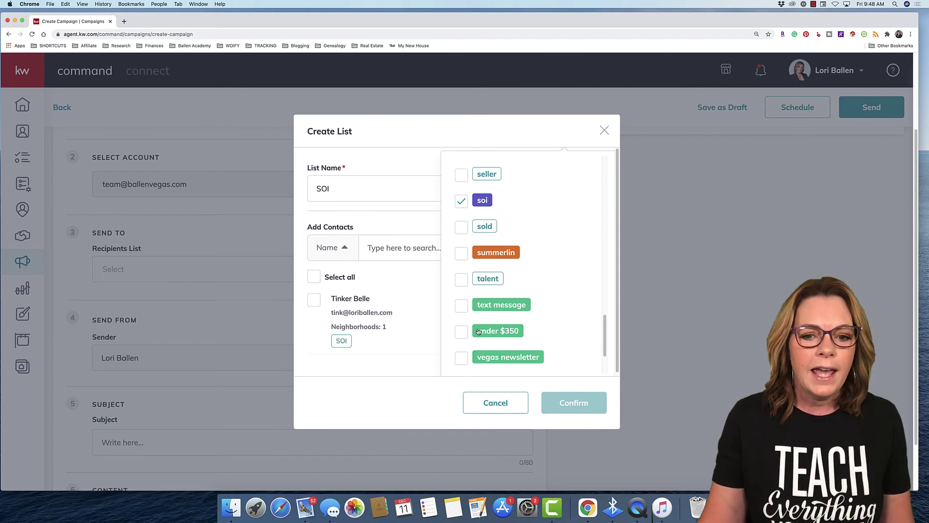
{"action": "scroll", "coordinate": [478, 357], "scroll_direction": "down", "scroll_amount": 1}
{"action": "scroll", "coordinate": [538, 261], "scroll_direction": "up", "scroll_amount": 2}
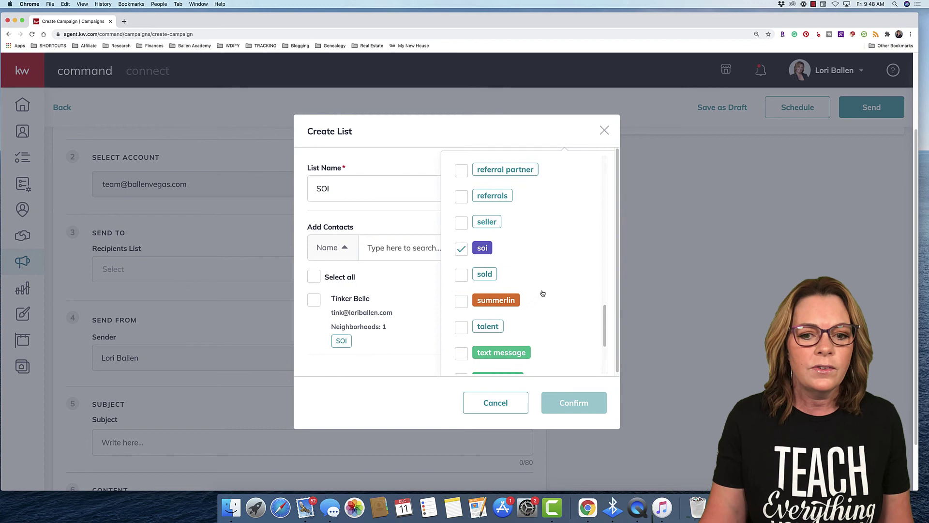
{"action": "scroll", "coordinate": [485, 300], "scroll_direction": "down", "scroll_amount": 4}
{"action": "scroll", "coordinate": [483, 319], "scroll_direction": "down", "scroll_amount": 1}
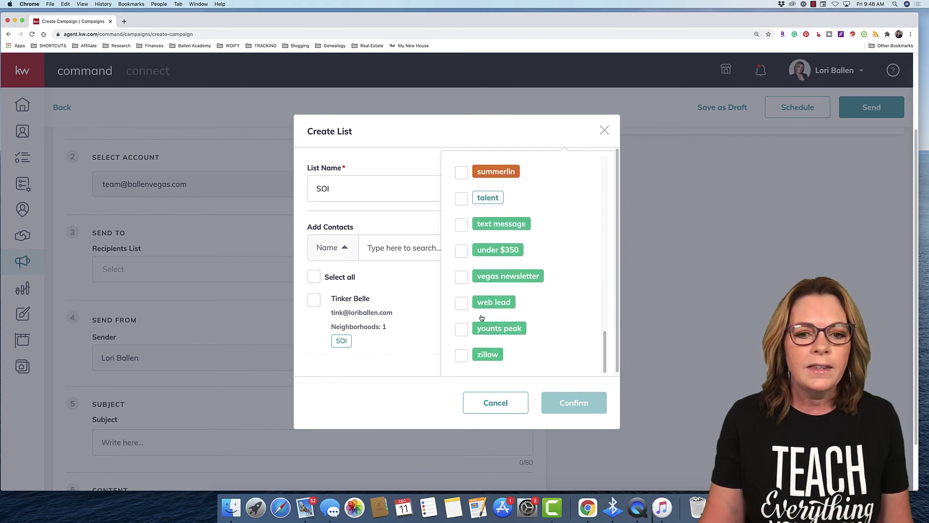
{"action": "left_click", "coordinate": [463, 303]}
{"action": "left_click", "coordinate": [456, 313]}
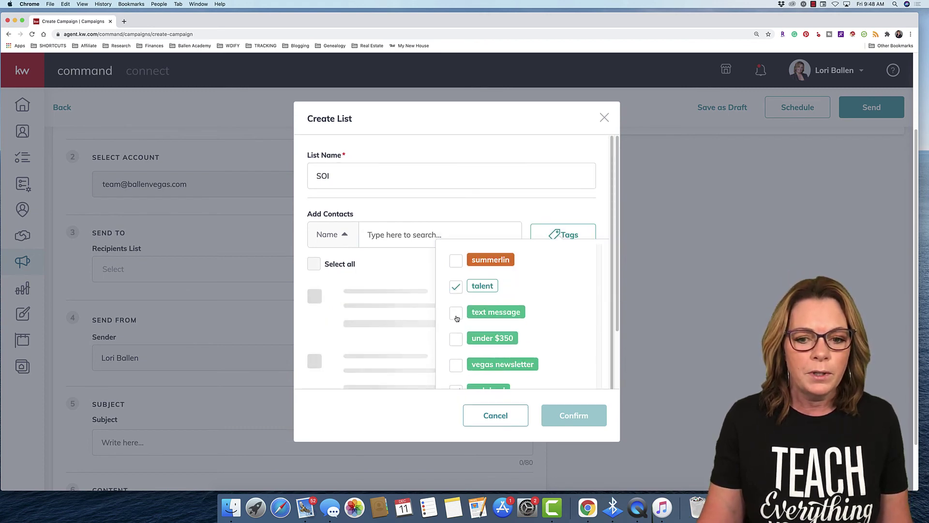
{"action": "left_click", "coordinate": [456, 339]}
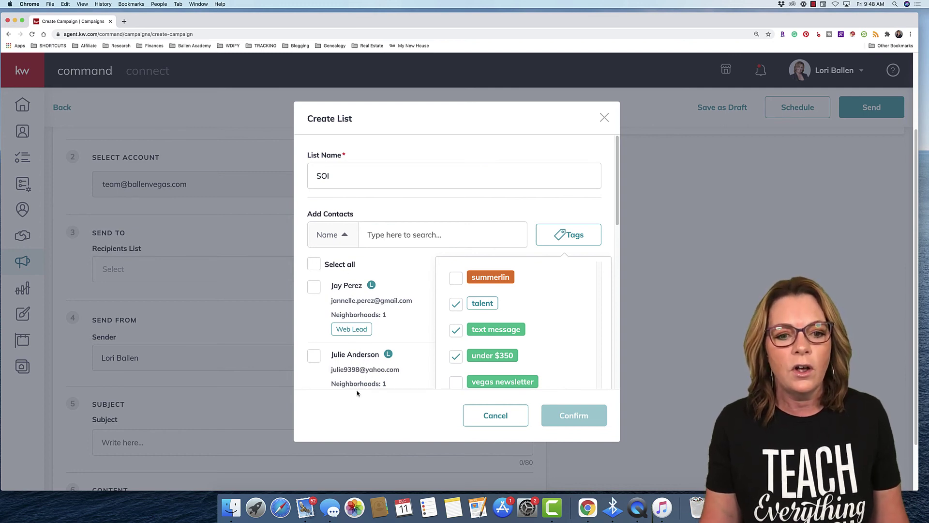
Step: Select all the matching contacts for the list
{"action": "scroll", "coordinate": [319, 278], "scroll_direction": "up", "scroll_amount": 2}
{"action": "scroll", "coordinate": [338, 314], "scroll_direction": "down", "scroll_amount": 5}
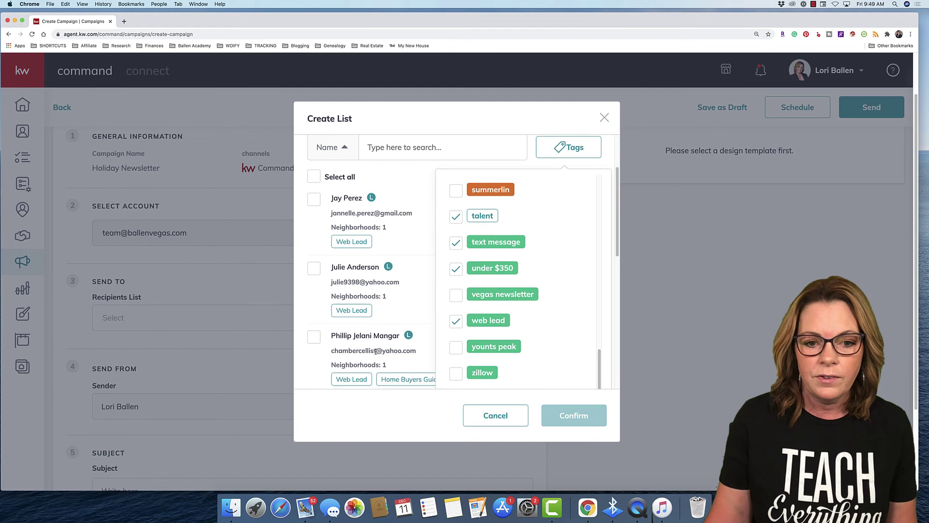
{"action": "scroll", "coordinate": [375, 352], "scroll_direction": "up", "scroll_amount": 5}
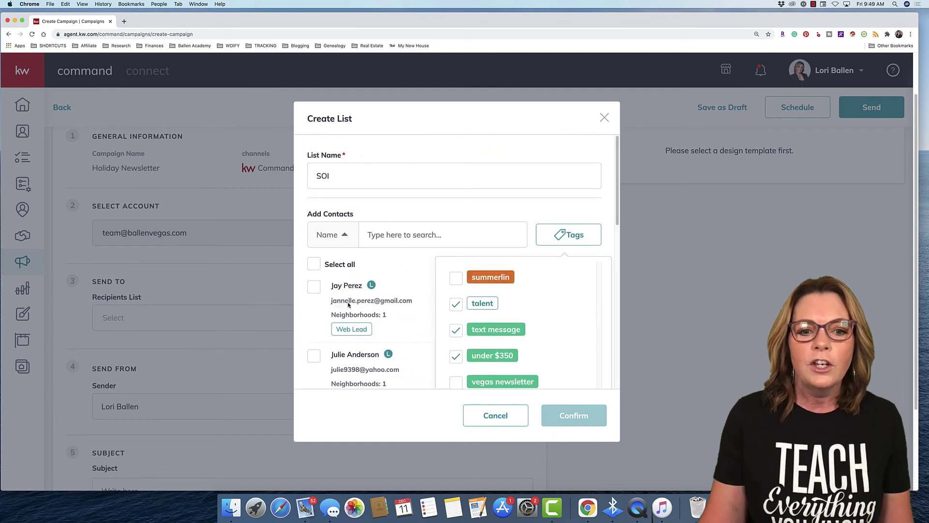
{"action": "left_click", "coordinate": [312, 265]}
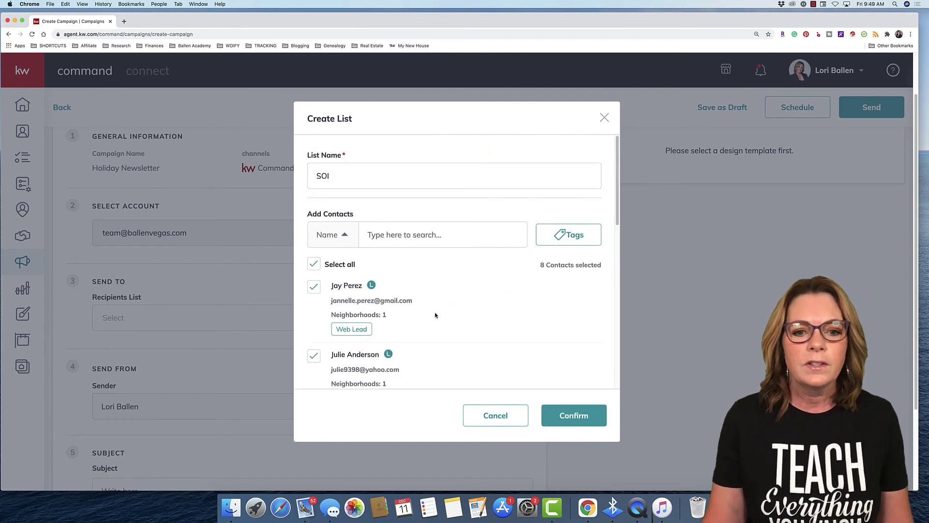
{"action": "scroll", "coordinate": [401, 323], "scroll_direction": "down", "scroll_amount": 15}
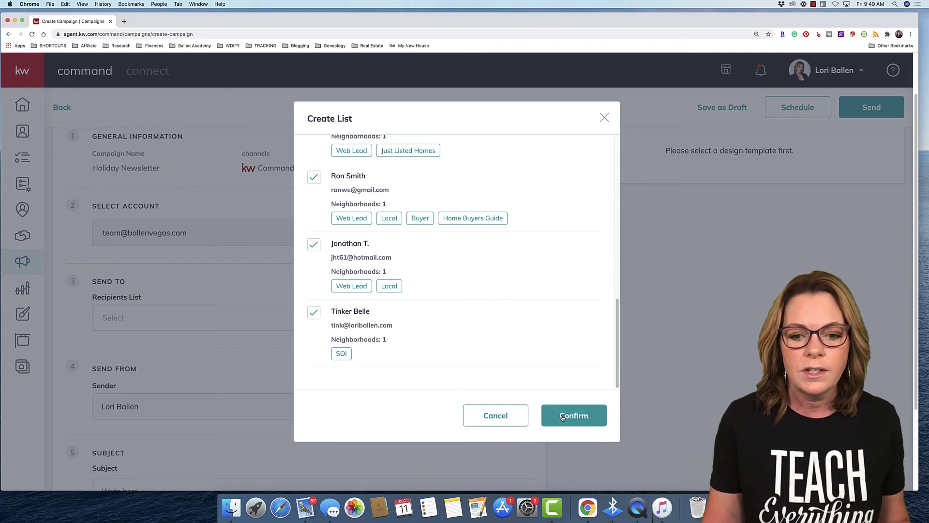
Step: Confirm the SOI recipients list and enter 'Happy Holidays' as the subject
{"action": "left_click", "coordinate": [577, 423]}
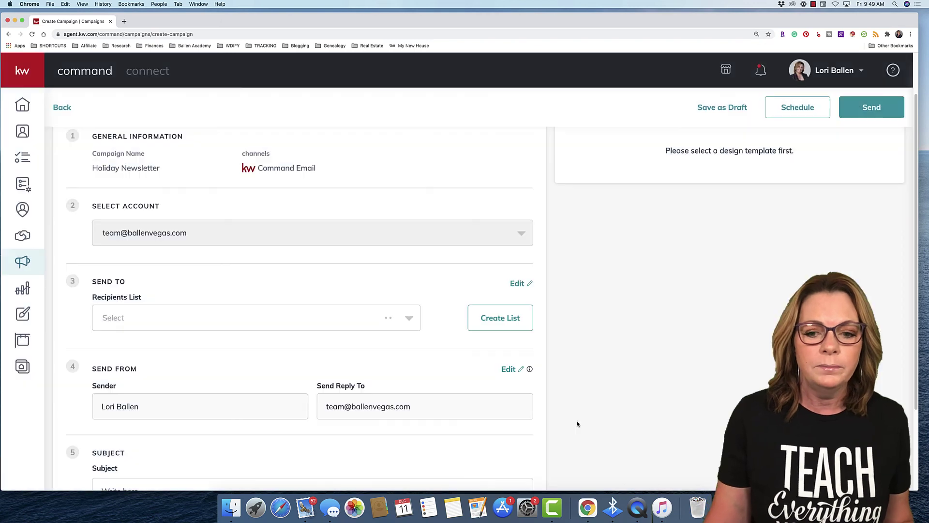
{"action": "scroll", "coordinate": [292, 321], "scroll_direction": "down", "scroll_amount": 3}
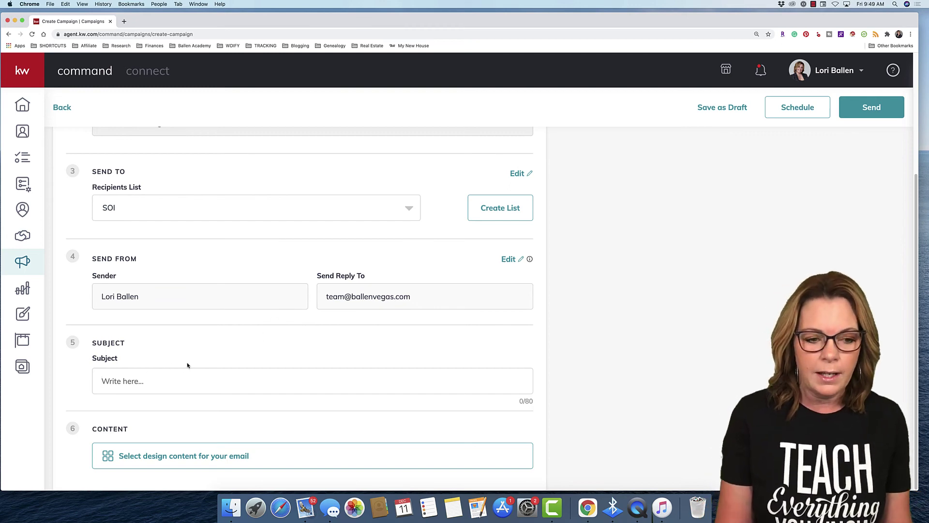
{"action": "type", "text": "Happy H"}
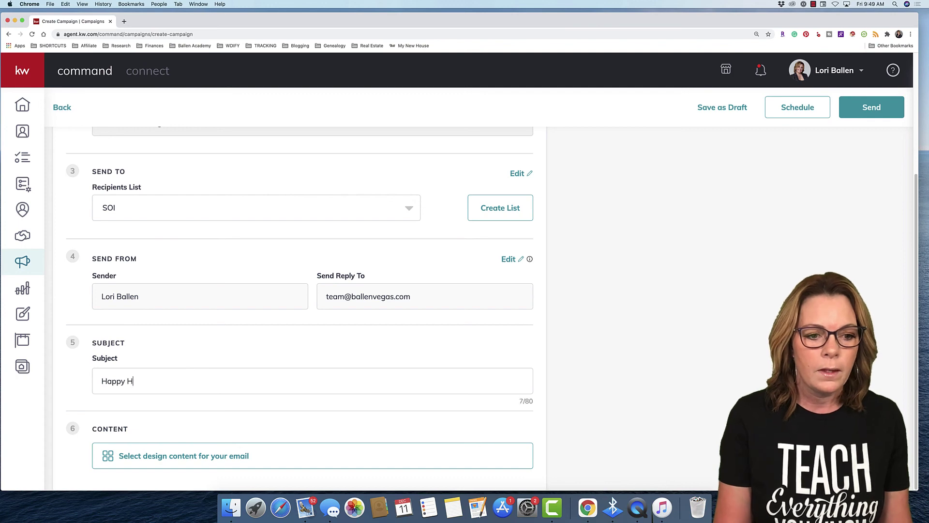
{"action": "type", "text": "olidays"}
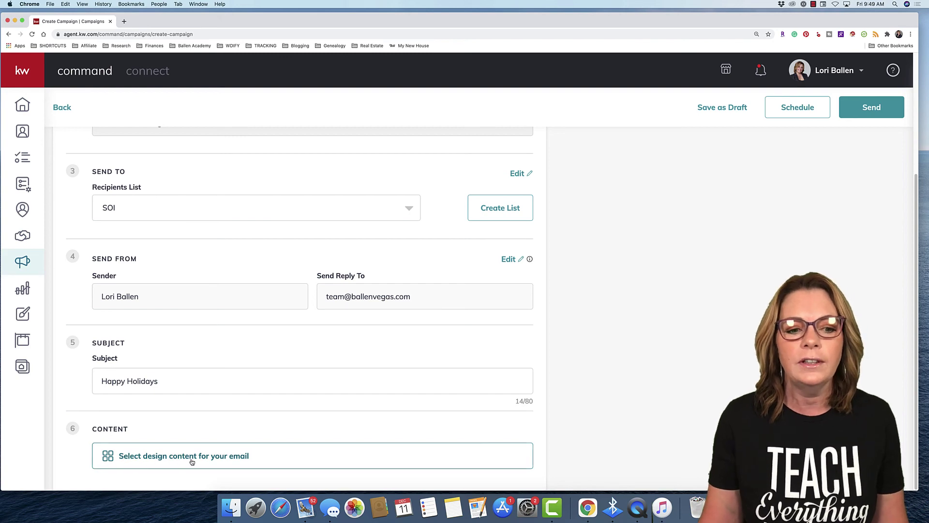
Step: Open the Template Library for the email content and show the KWRI templates
{"action": "left_click", "coordinate": [243, 455]}
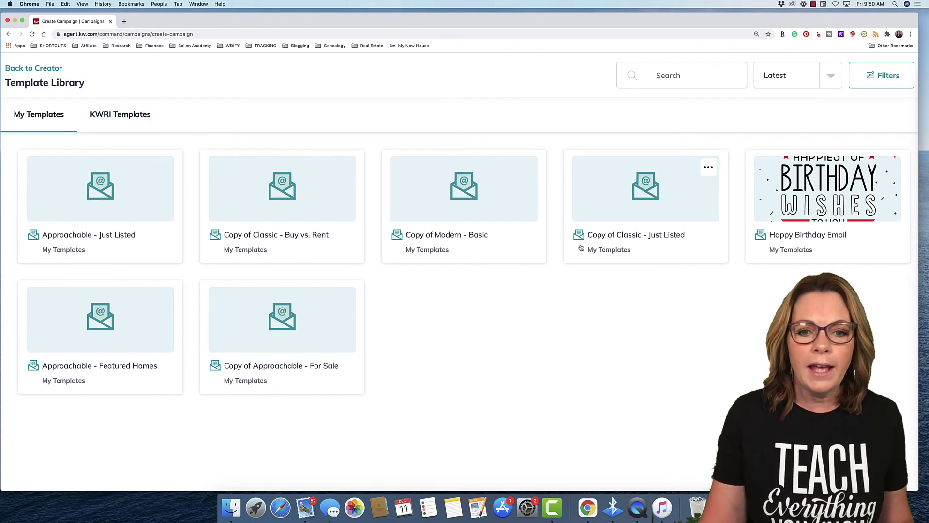
{"action": "left_click", "coordinate": [102, 117]}
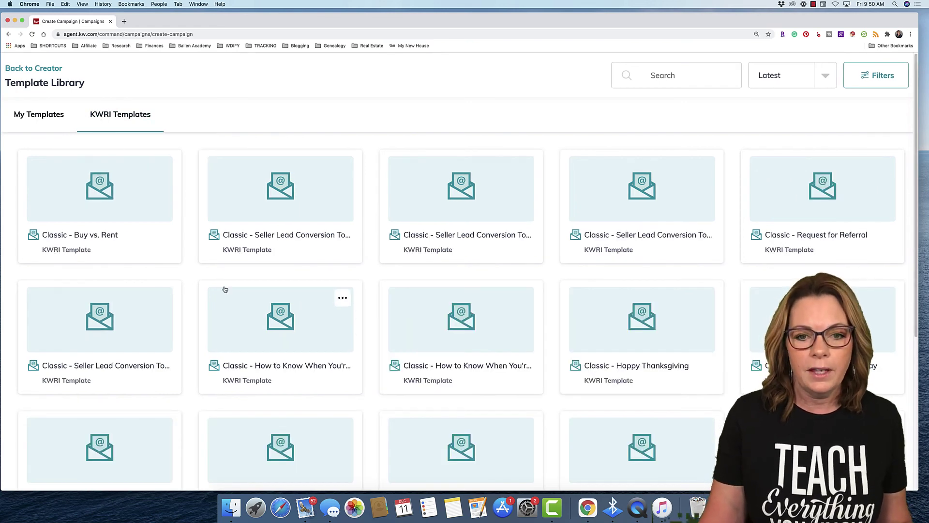
{"action": "scroll", "coordinate": [558, 247], "scroll_direction": "down", "scroll_amount": 2}
{"action": "scroll", "coordinate": [558, 250], "scroll_direction": "down", "scroll_amount": 5}
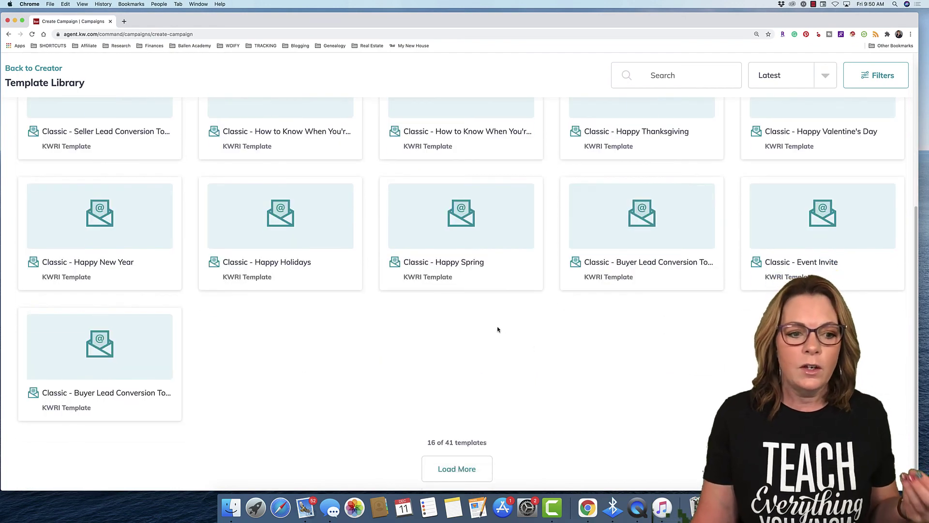
Step: Load the full set of KWRI templates through Promote Your App
{"action": "left_click", "coordinate": [463, 469]}
{"action": "scroll", "coordinate": [527, 380], "scroll_direction": "down", "scroll_amount": 3}
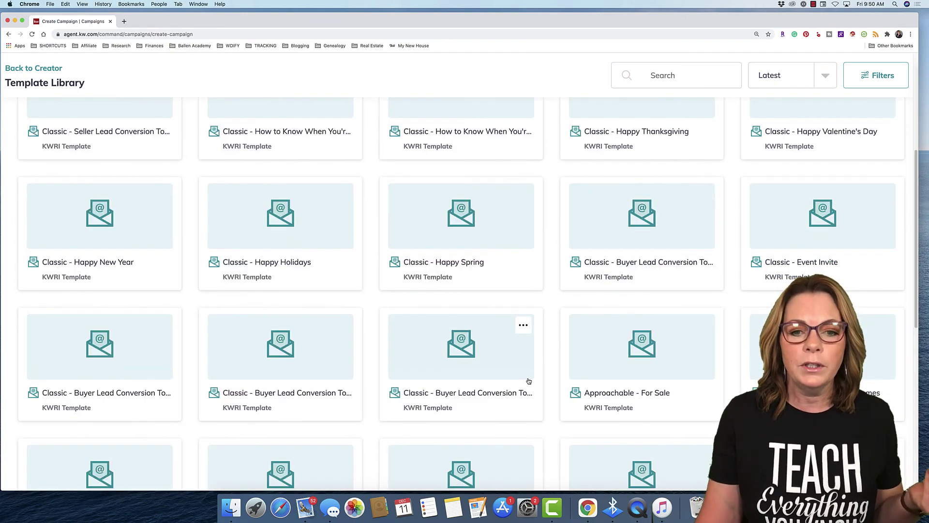
{"action": "scroll", "coordinate": [528, 382], "scroll_direction": "down", "scroll_amount": 6}
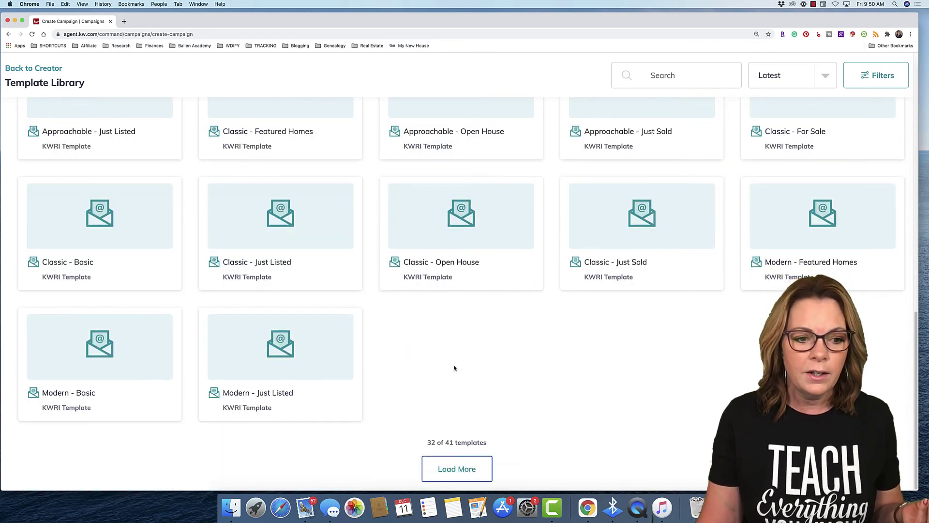
{"action": "scroll", "coordinate": [448, 356], "scroll_direction": "up", "scroll_amount": 5}
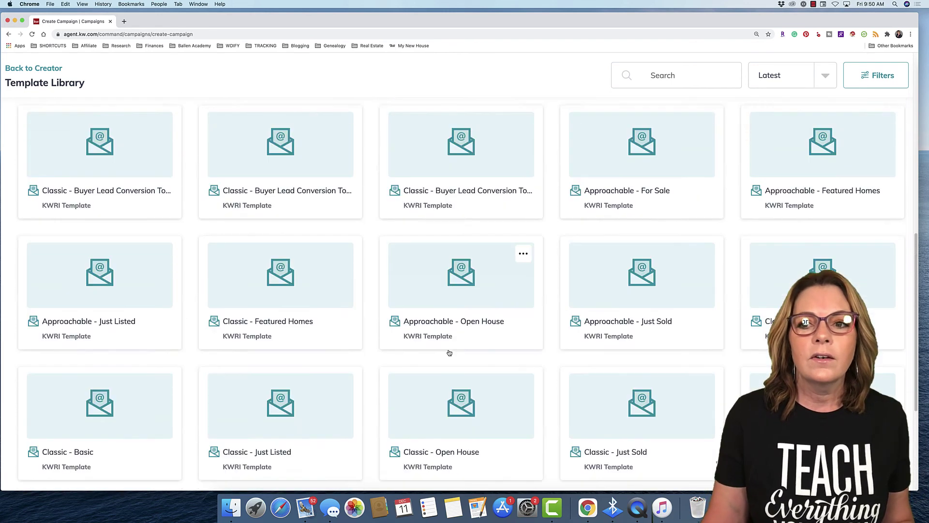
{"action": "scroll", "coordinate": [449, 354], "scroll_direction": "up", "scroll_amount": 8}
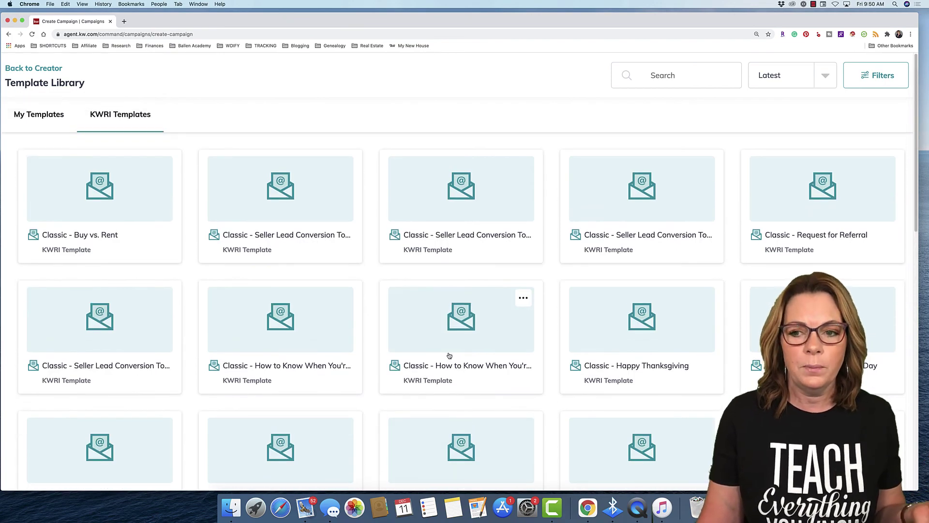
{"action": "scroll", "coordinate": [446, 357], "scroll_direction": "down", "scroll_amount": 13}
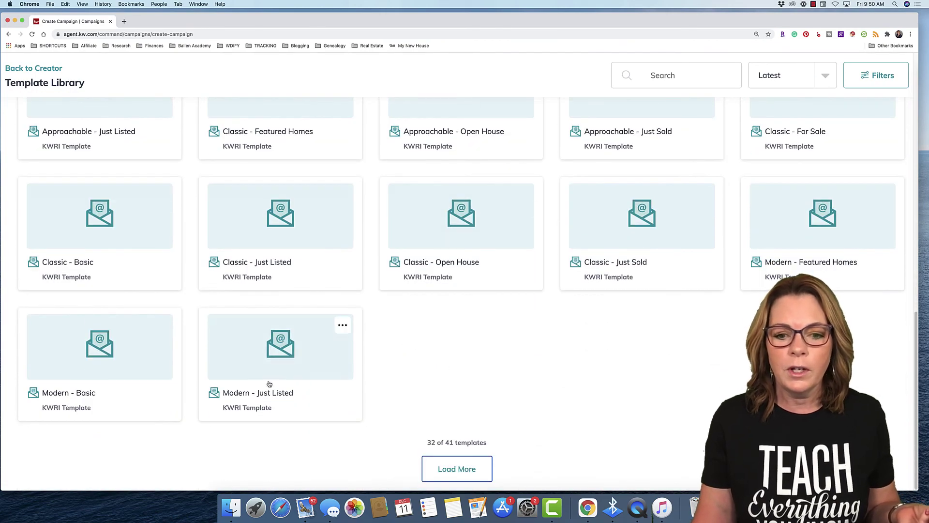
{"action": "left_click", "coordinate": [453, 477]}
{"action": "scroll", "coordinate": [457, 409], "scroll_direction": "down", "scroll_amount": 4}
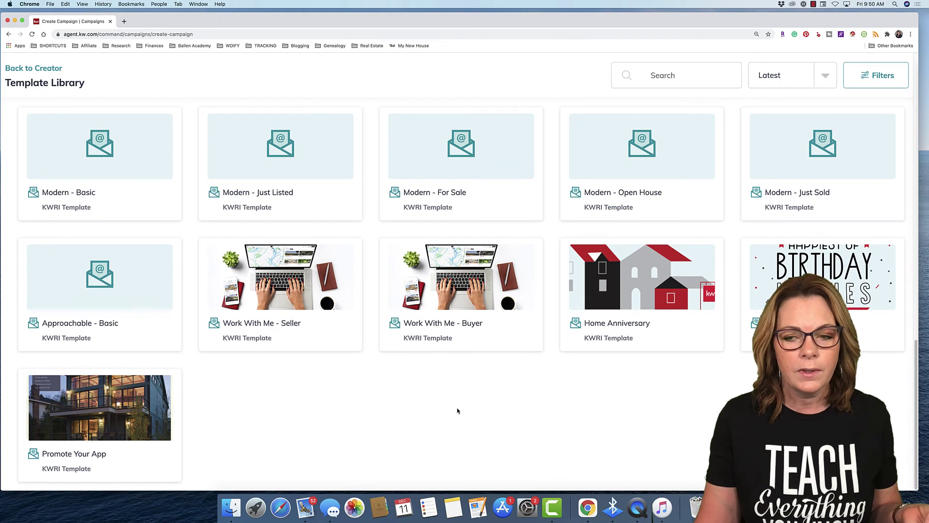
Step: Open the options menu on the Approachable - Basic template
{"action": "mouse_move", "coordinate": [642, 296]}
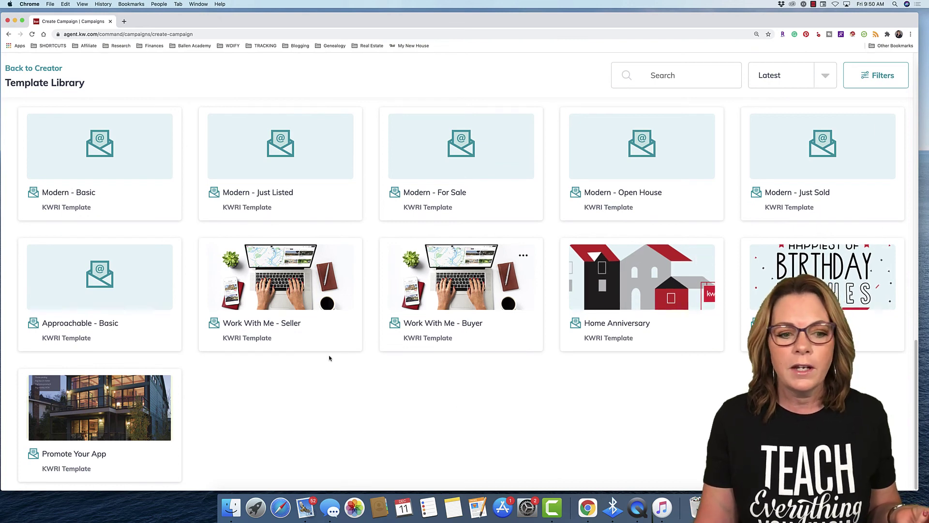
{"action": "mouse_move", "coordinate": [57, 420]}
{"action": "mouse_move", "coordinate": [85, 301]}
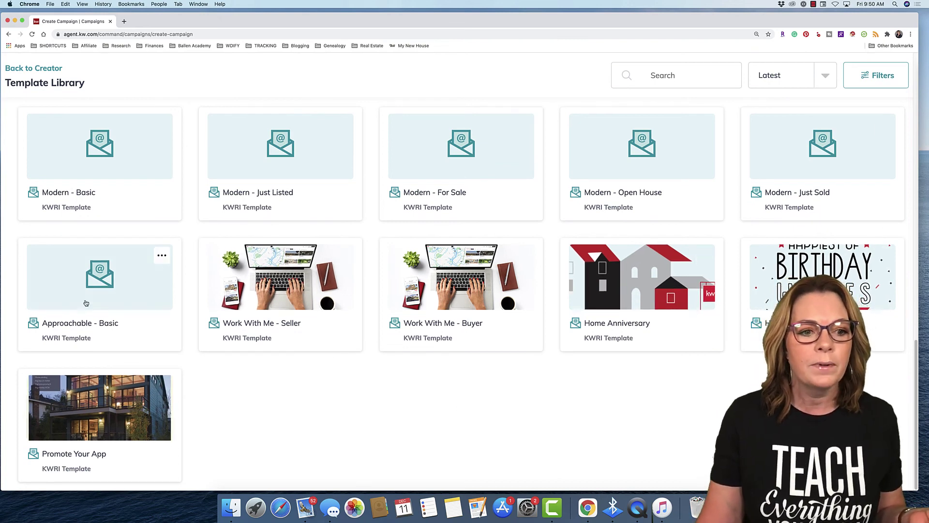
{"action": "left_click", "coordinate": [162, 257]}
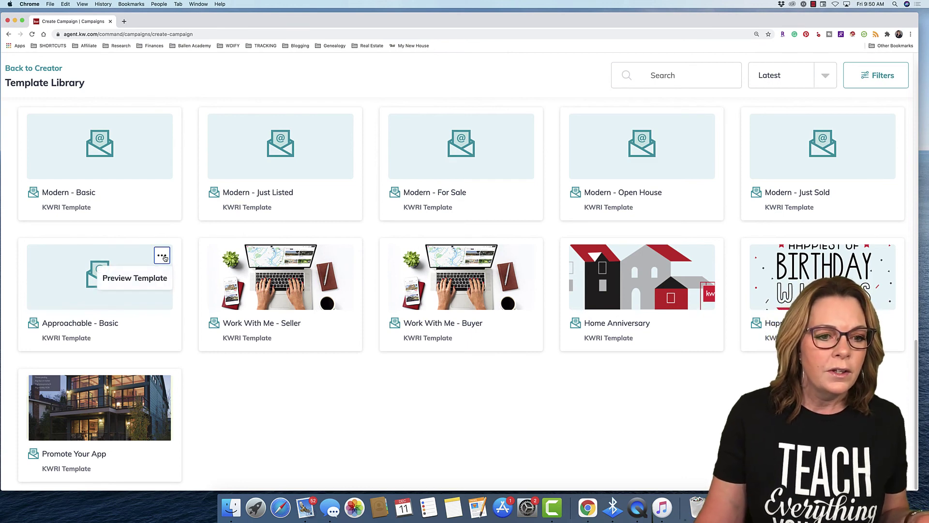
Step: Preview the Approachable - Basic template, then return to the library
{"action": "left_click", "coordinate": [150, 278]}
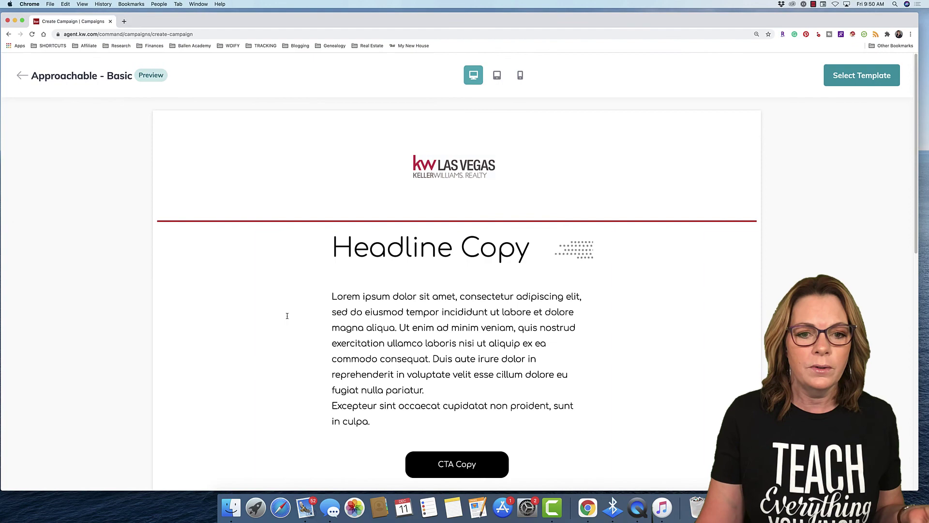
{"action": "scroll", "coordinate": [484, 339], "scroll_direction": "down", "scroll_amount": 3}
{"action": "scroll", "coordinate": [631, 380], "scroll_direction": "down", "scroll_amount": 5}
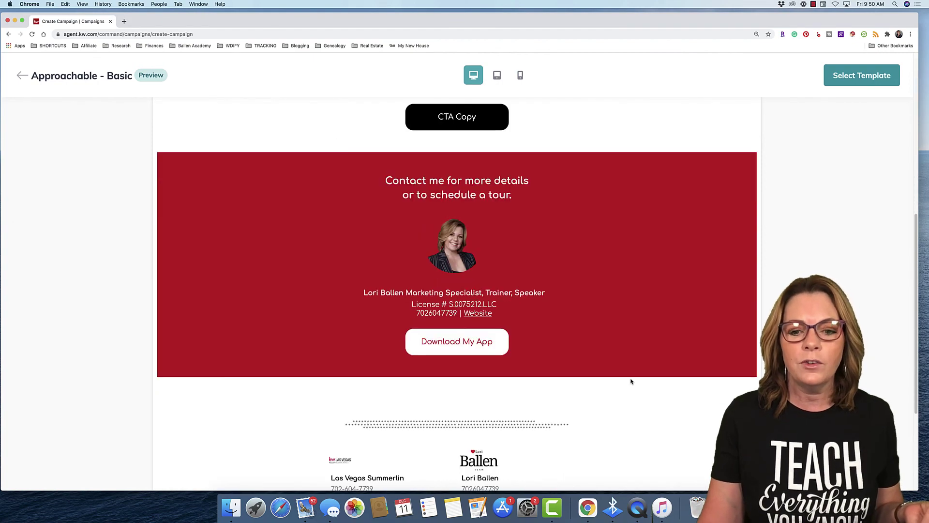
{"action": "scroll", "coordinate": [631, 380], "scroll_direction": "down", "scroll_amount": 4}
{"action": "scroll", "coordinate": [632, 381], "scroll_direction": "up", "scroll_amount": 12}
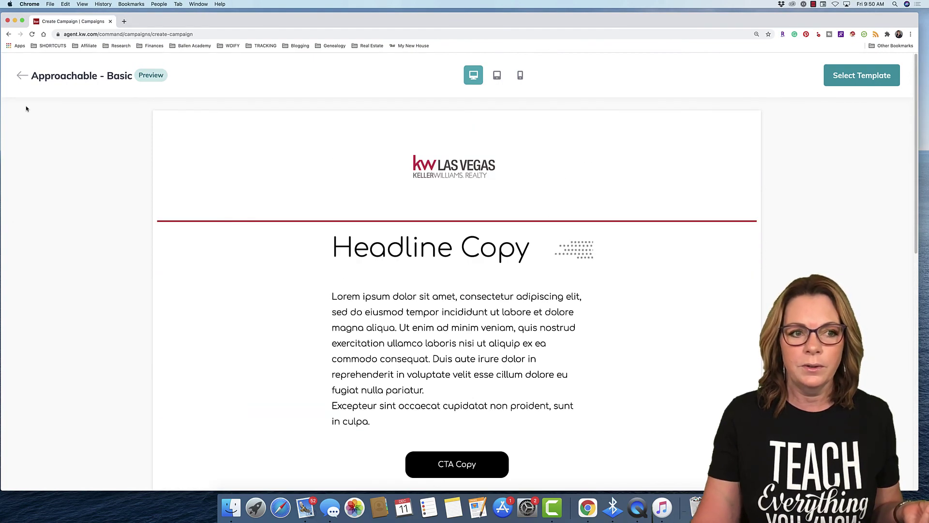
{"action": "left_click", "coordinate": [21, 76]}
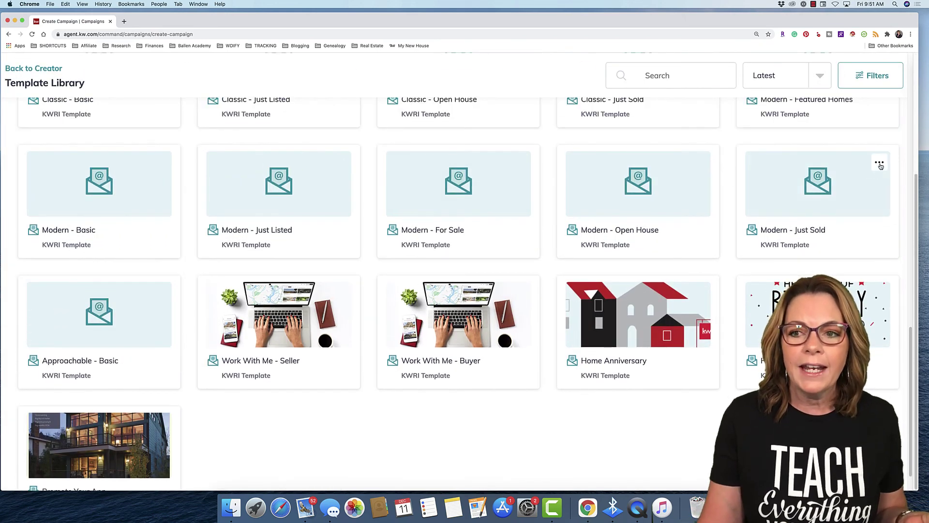
Step: Preview the Modern - Just Sold template, then return to the library
{"action": "left_click", "coordinate": [861, 186]}
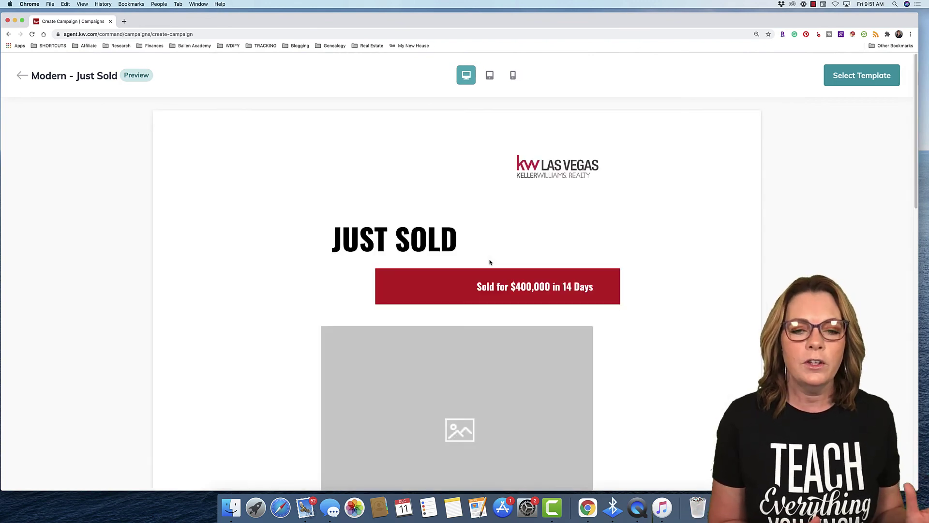
{"action": "scroll", "coordinate": [489, 261], "scroll_direction": "down", "scroll_amount": 6}
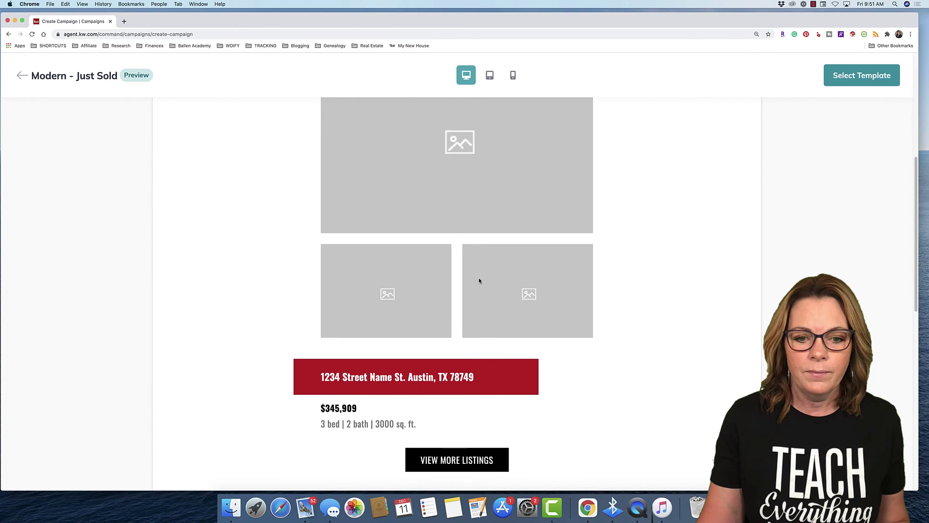
{"action": "scroll", "coordinate": [478, 277], "scroll_direction": "up", "scroll_amount": 2}
{"action": "scroll", "coordinate": [478, 282], "scroll_direction": "up", "scroll_amount": 4}
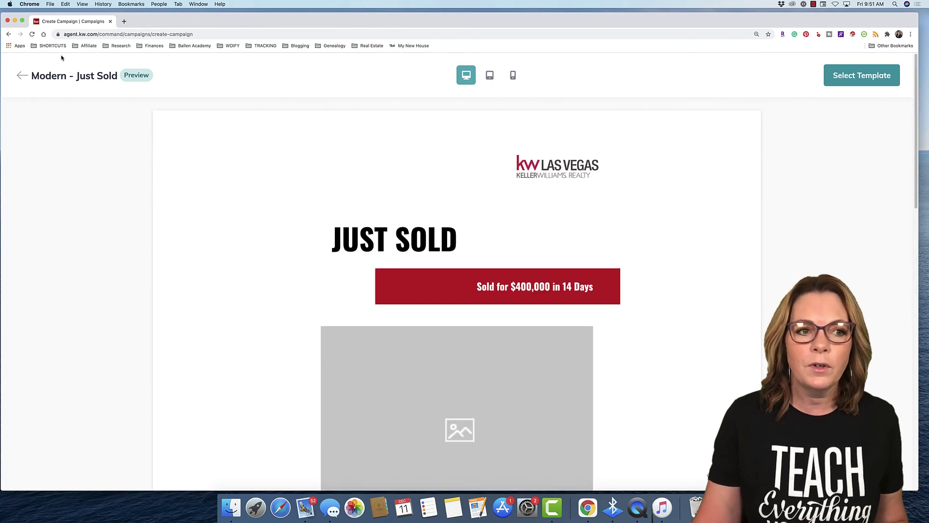
{"action": "left_click", "coordinate": [20, 77]}
Step: Preview the Classic - Buy vs. Rent template
{"action": "scroll", "coordinate": [203, 258], "scroll_direction": "up", "scroll_amount": 3}
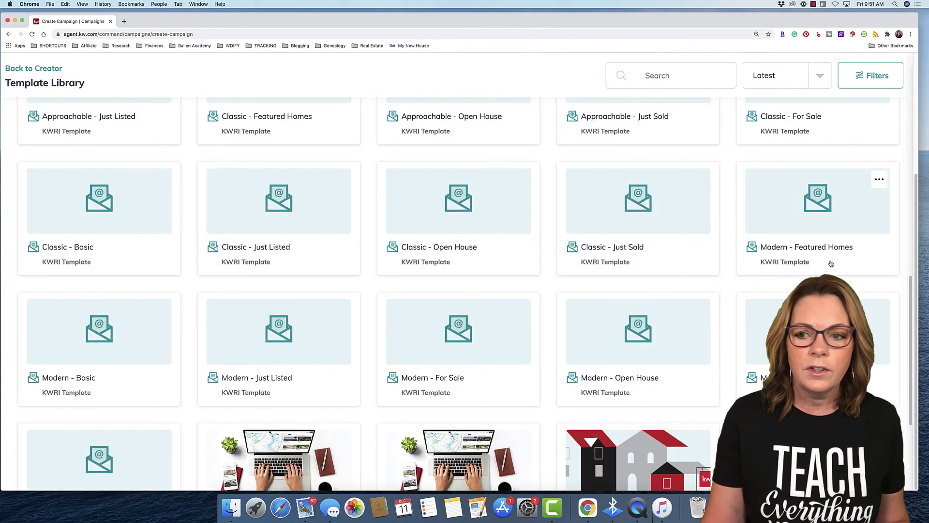
{"action": "scroll", "coordinate": [831, 264], "scroll_direction": "up", "scroll_amount": 4}
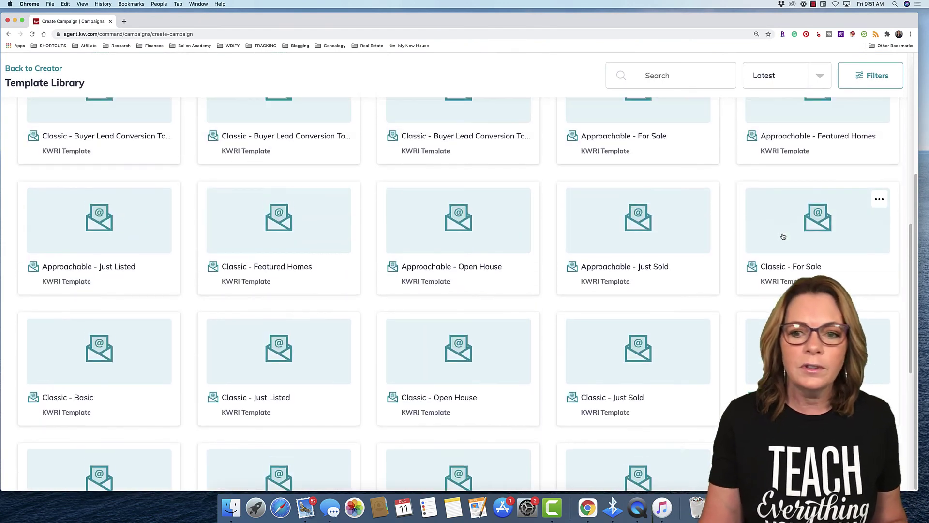
{"action": "scroll", "coordinate": [300, 252], "scroll_direction": "up", "scroll_amount": 1}
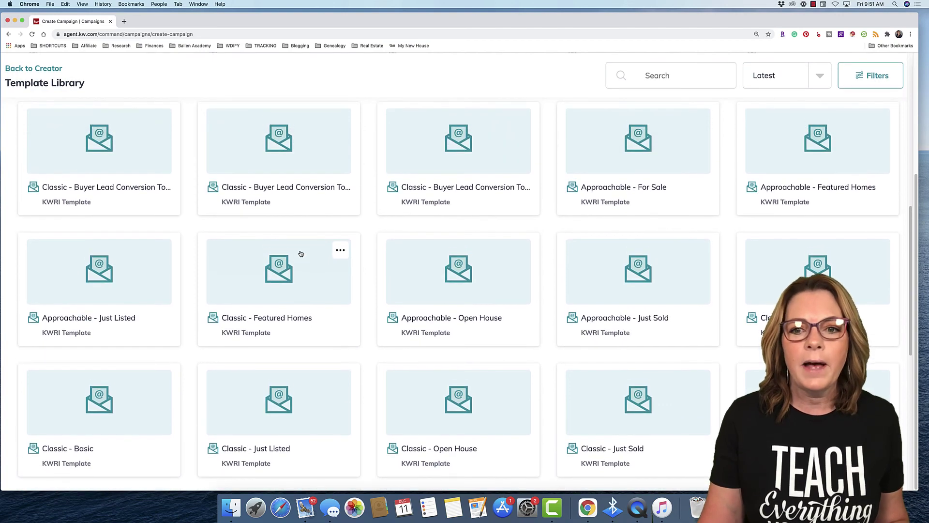
{"action": "scroll", "coordinate": [301, 254], "scroll_direction": "up", "scroll_amount": 1}
{"action": "scroll", "coordinate": [125, 226], "scroll_direction": "up", "scroll_amount": 2}
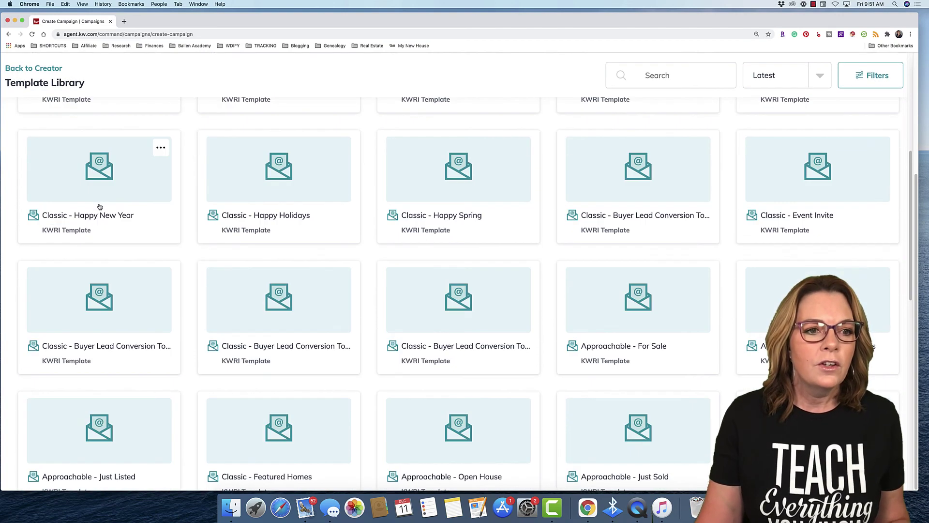
{"action": "scroll", "coordinate": [99, 206], "scroll_direction": "up", "scroll_amount": 5}
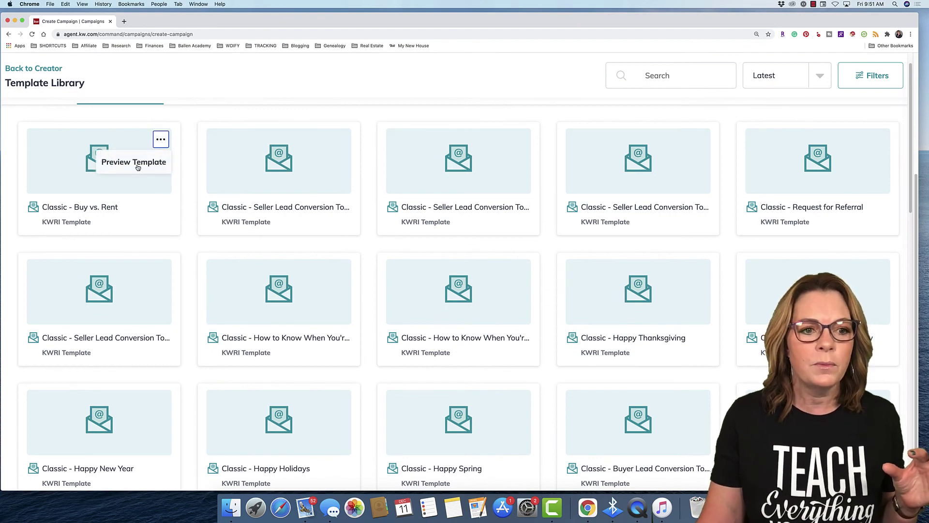
{"action": "left_click", "coordinate": [138, 168]}
{"action": "scroll", "coordinate": [674, 184], "scroll_direction": "down", "scroll_amount": 10}
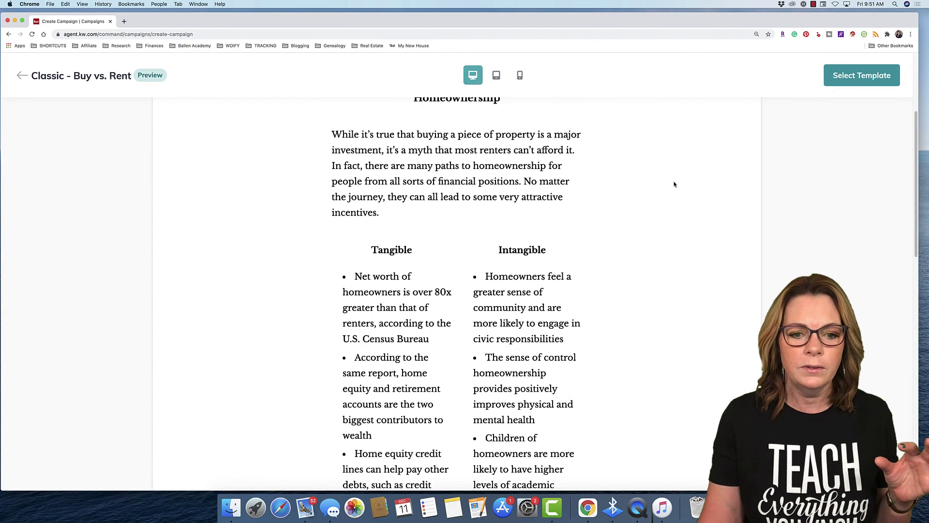
Step: Switch from Buy vs. Rent to the Classic - Seller Lead Conversion Touch 2 preview
{"action": "left_click", "coordinate": [25, 75]}
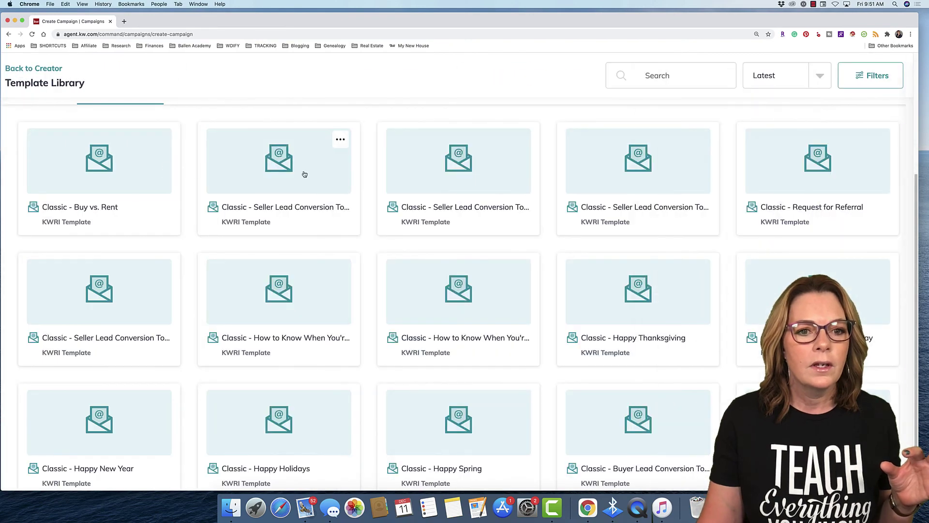
{"action": "left_click", "coordinate": [340, 179]}
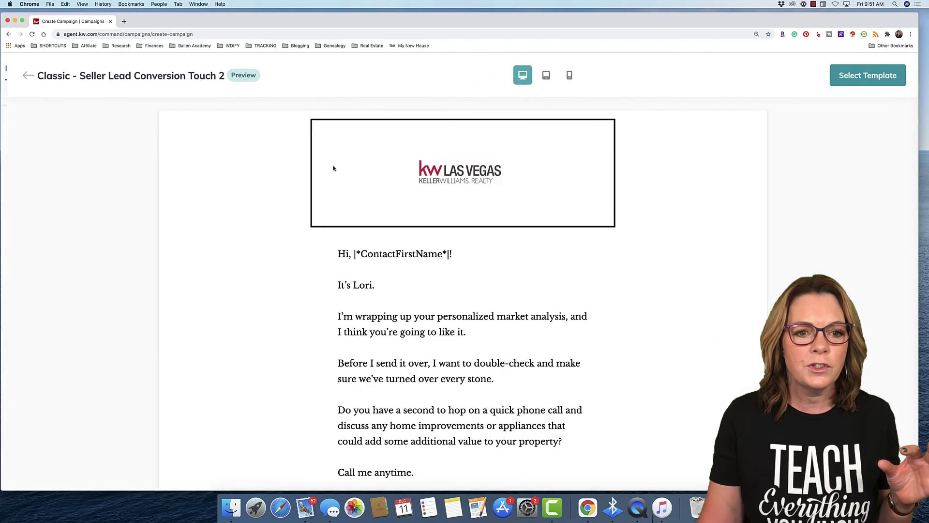
{"action": "scroll", "coordinate": [373, 168], "scroll_direction": "down", "scroll_amount": 4}
{"action": "scroll", "coordinate": [372, 168], "scroll_direction": "down", "scroll_amount": 10}
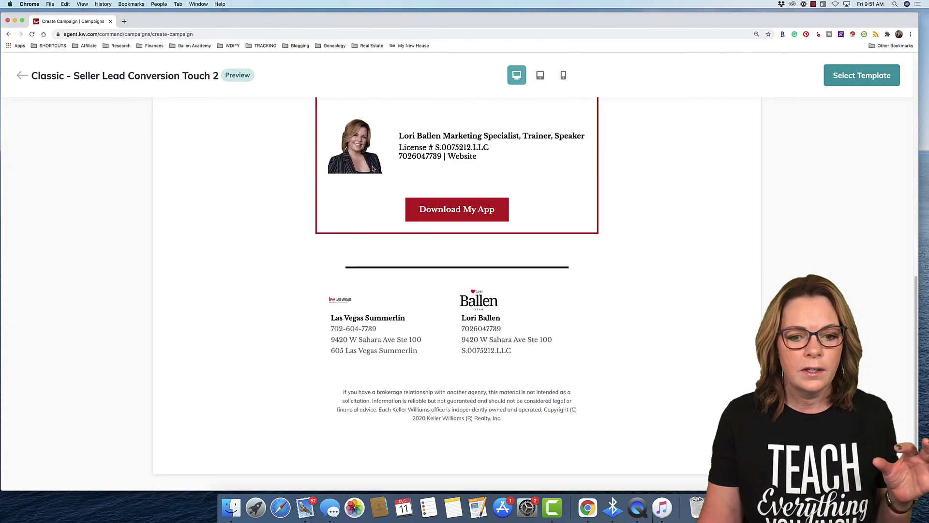
{"action": "scroll", "coordinate": [373, 169], "scroll_direction": "up", "scroll_amount": 10}
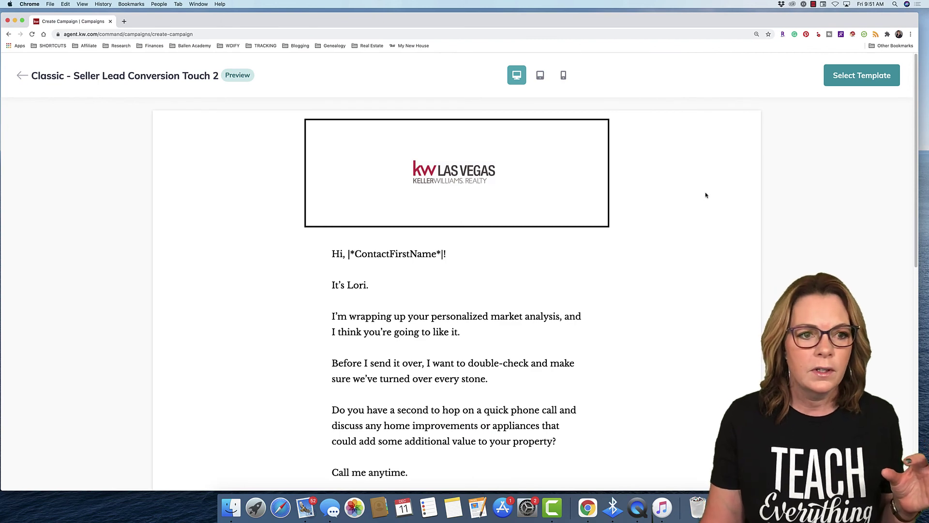
Step: View the Seller Lead Conversion Touch 2 email at tablet, then mobile width
{"action": "left_click", "coordinate": [540, 81]}
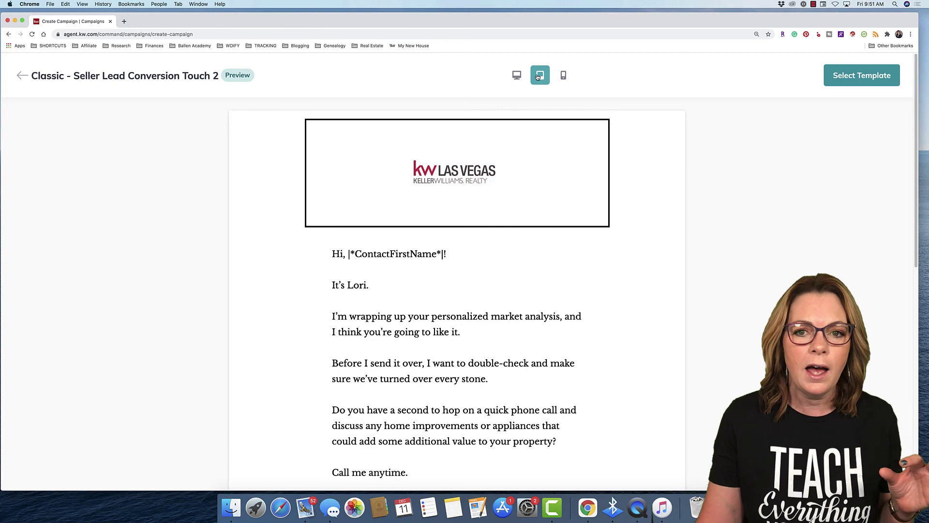
{"action": "left_click", "coordinate": [563, 75]}
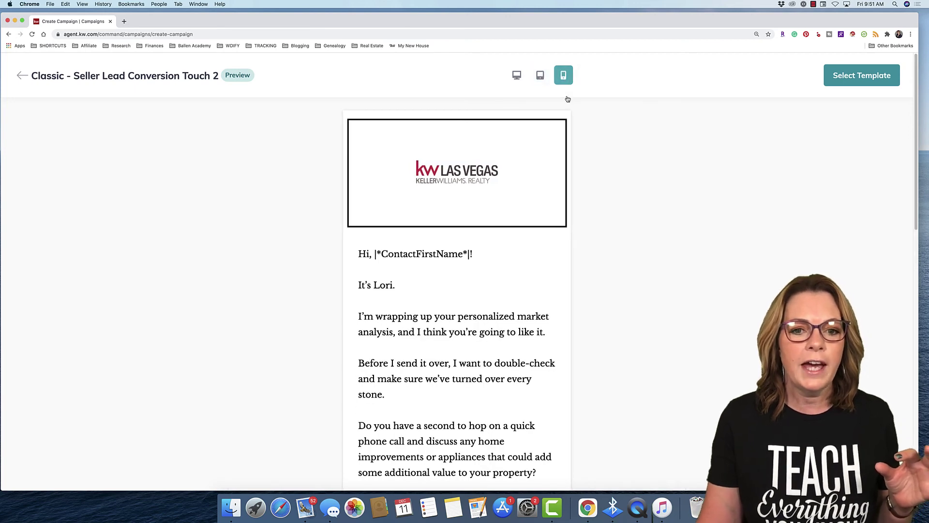
{"action": "scroll", "coordinate": [576, 166], "scroll_direction": "down", "scroll_amount": 10}
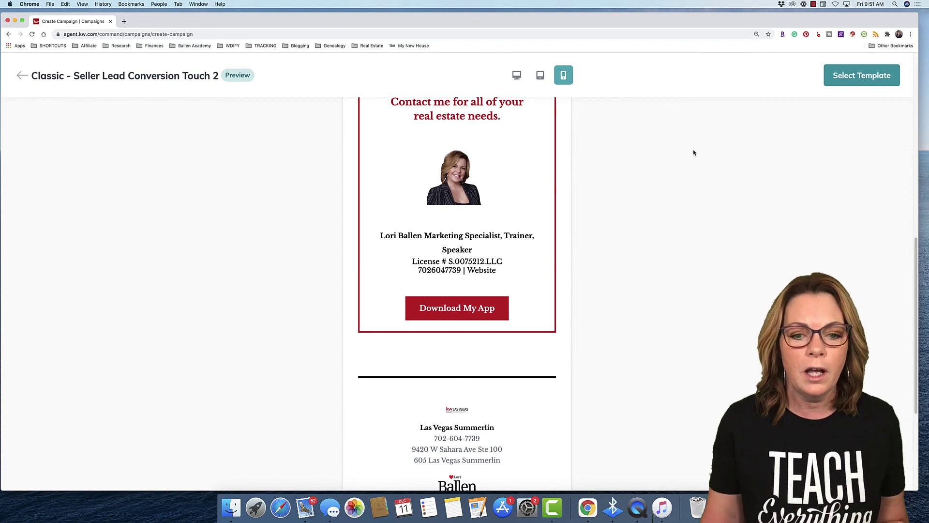
{"action": "scroll", "coordinate": [407, 233], "scroll_direction": "down", "scroll_amount": 3}
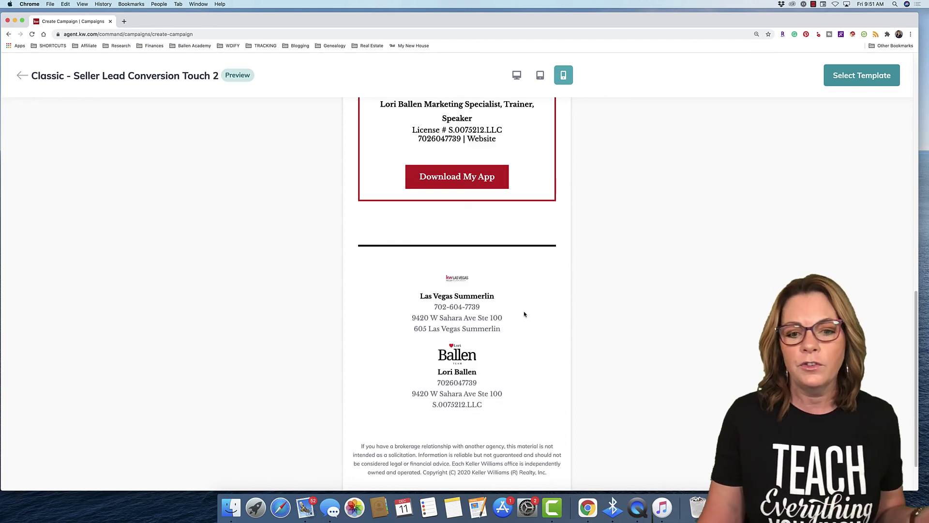
{"action": "scroll", "coordinate": [522, 313], "scroll_direction": "up", "scroll_amount": 4}
{"action": "scroll", "coordinate": [524, 314], "scroll_direction": "up", "scroll_amount": 7}
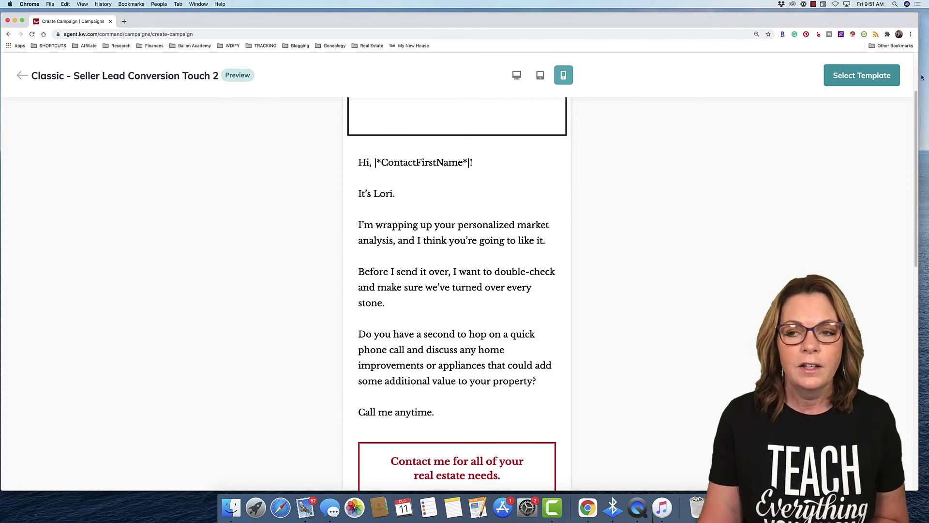
Step: Start a new email from the Seller Lead Conversion Touch 2 template as an editable saved copy
{"action": "left_click", "coordinate": [856, 76]}
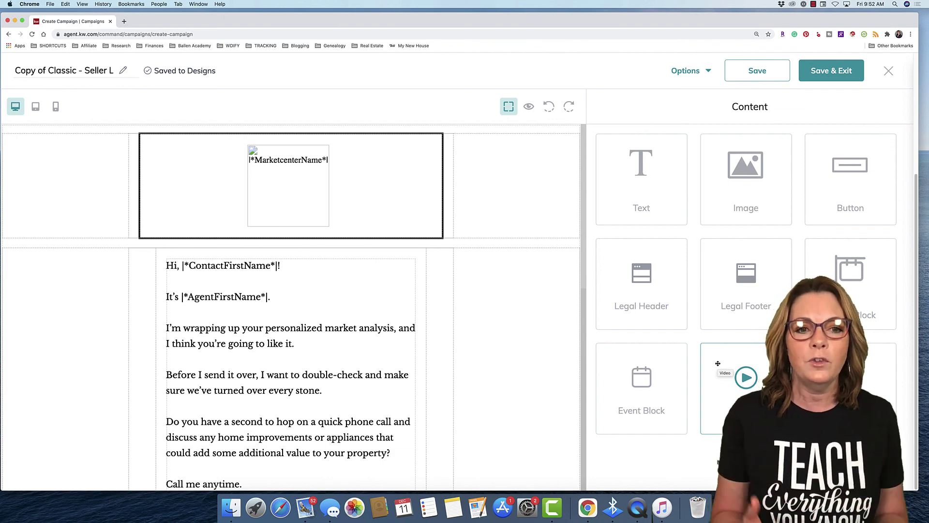
{"action": "scroll", "coordinate": [299, 353], "scroll_direction": "down", "scroll_amount": 3}
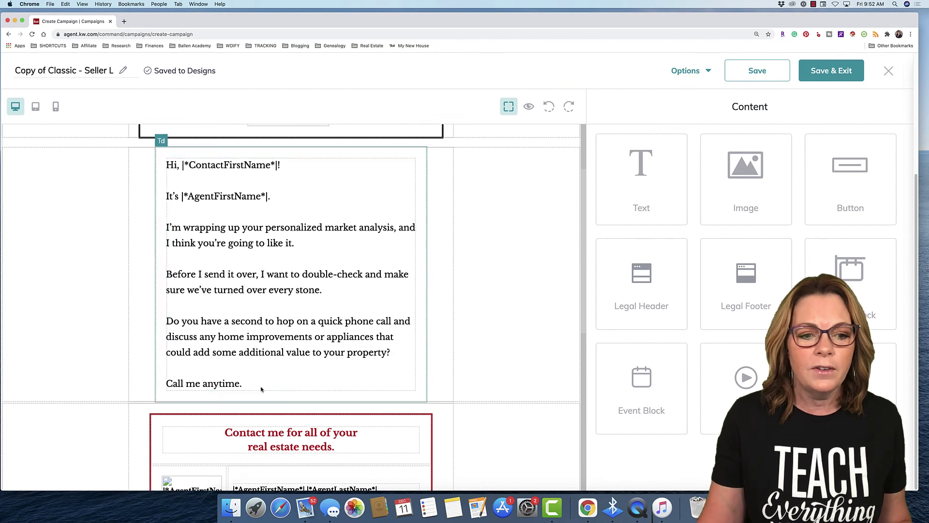
Step: Cut the greeting and body text ending 'Call me anytime.' out of the email
{"action": "left_click", "coordinate": [245, 386]}
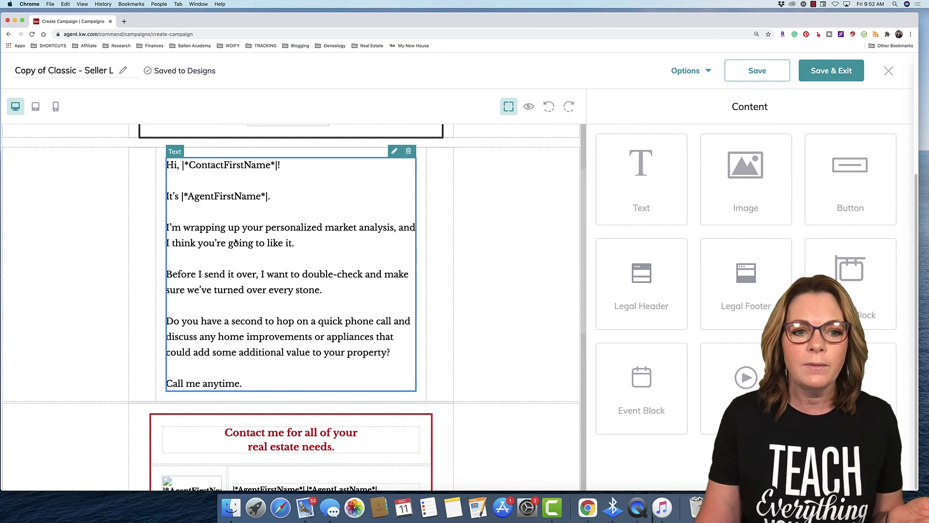
{"action": "left_click", "coordinate": [242, 376]}
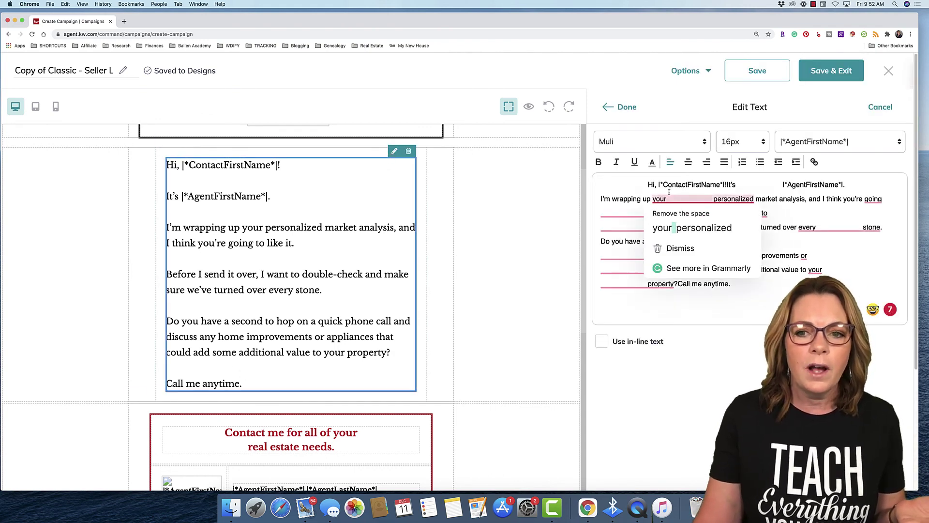
{"action": "left_click", "coordinate": [734, 281]}
{"action": "left_click_drag", "start_coordinate": [734, 278], "coordinate": [605, 199]}
{"action": "key", "text": "ctrl+x"}
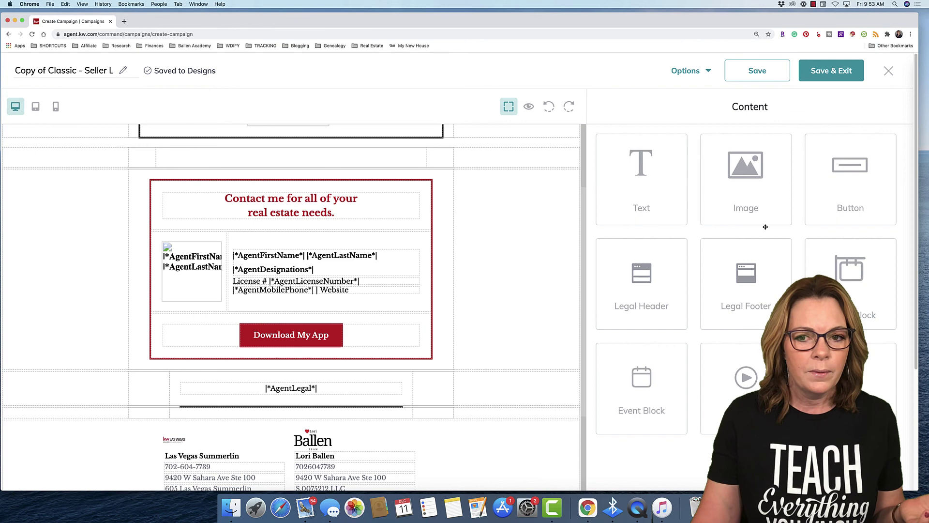
Step: Inspect the MarketcenterName logo image settings, sized 150 by 150 px
{"action": "scroll", "coordinate": [378, 287], "scroll_direction": "up", "scroll_amount": 2}
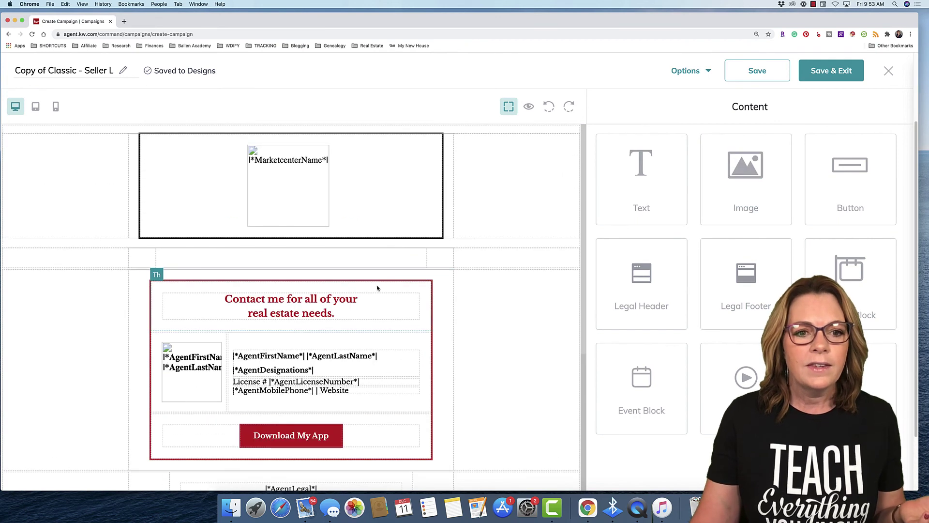
{"action": "left_click", "coordinate": [300, 185]}
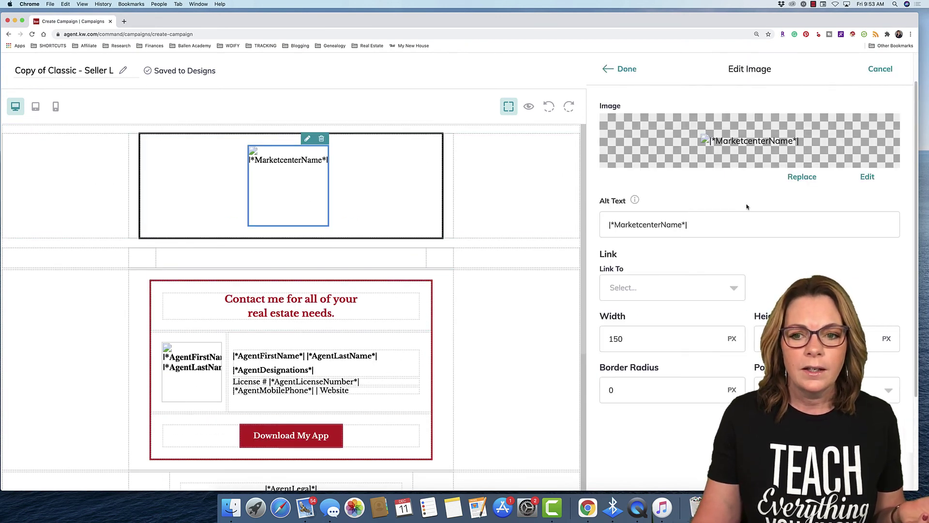
{"action": "scroll", "coordinate": [740, 248], "scroll_direction": "down", "scroll_amount": 2}
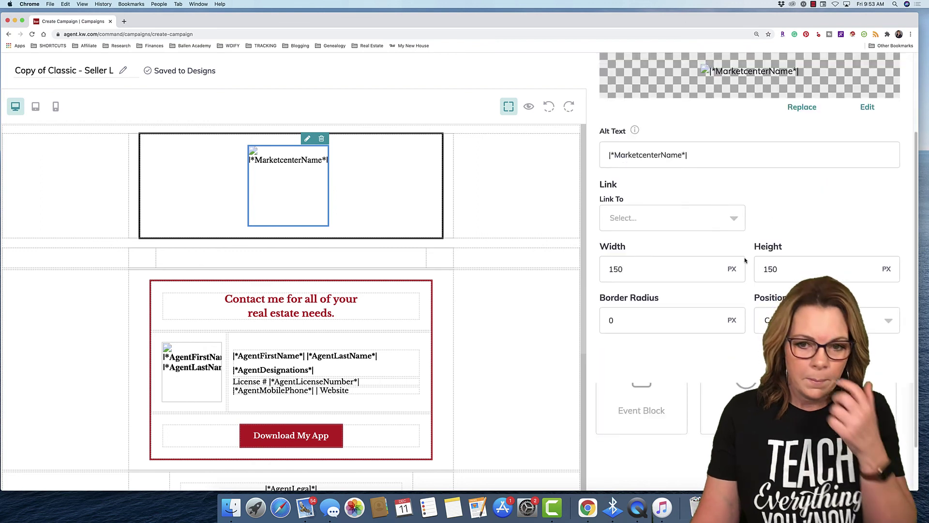
{"action": "scroll", "coordinate": [745, 260], "scroll_direction": "down", "scroll_amount": 1}
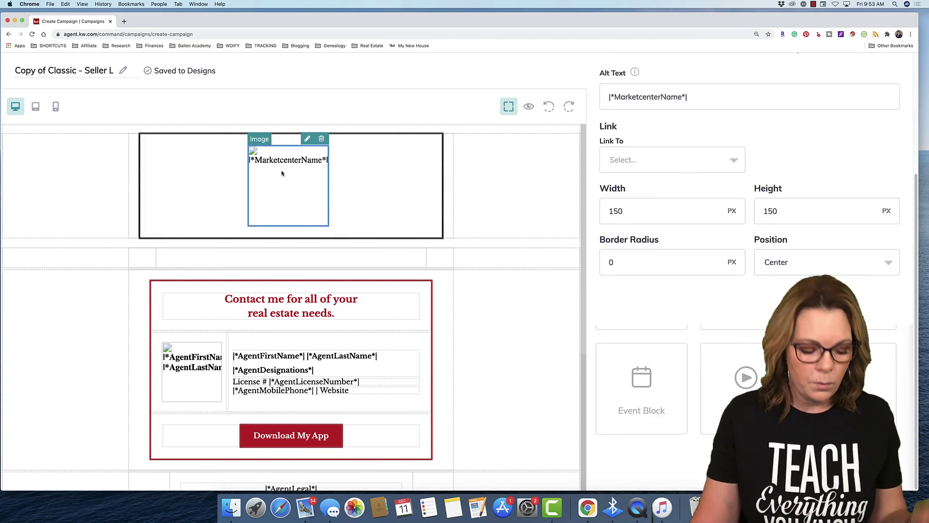
{"action": "scroll", "coordinate": [735, 210], "scroll_direction": "up", "scroll_amount": 3}
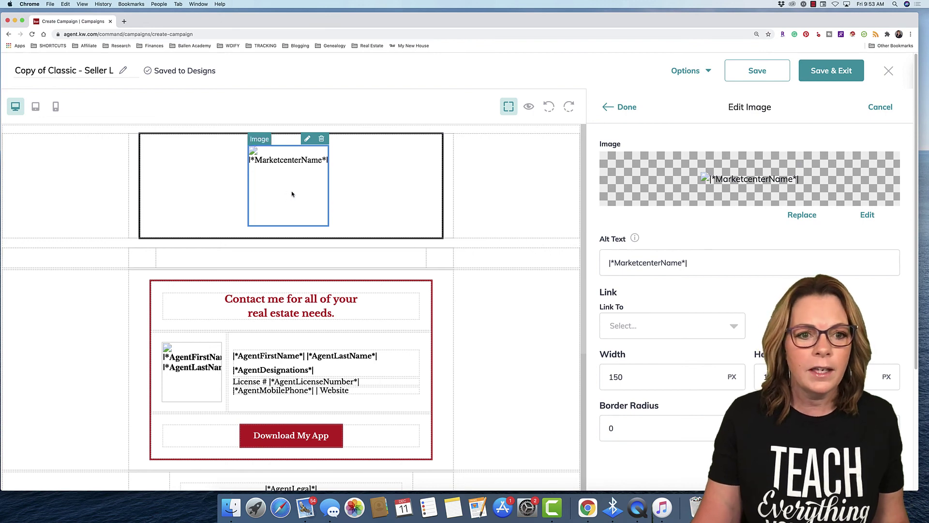
{"action": "scroll", "coordinate": [319, 213], "scroll_direction": "down", "scroll_amount": 3}
{"action": "scroll", "coordinate": [347, 235], "scroll_direction": "up", "scroll_amount": 3}
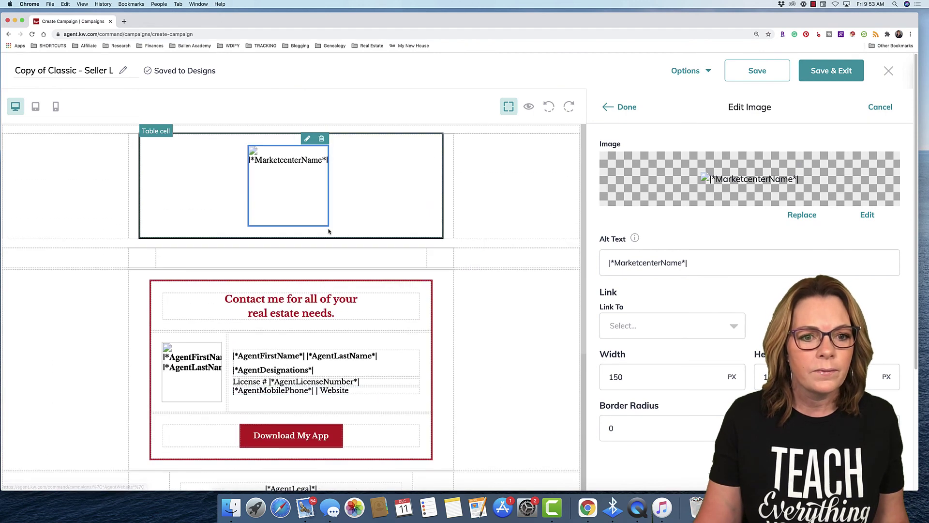
Step: Select the empty row below the logo and preview the email as recipients see it
{"action": "left_click", "coordinate": [306, 252]}
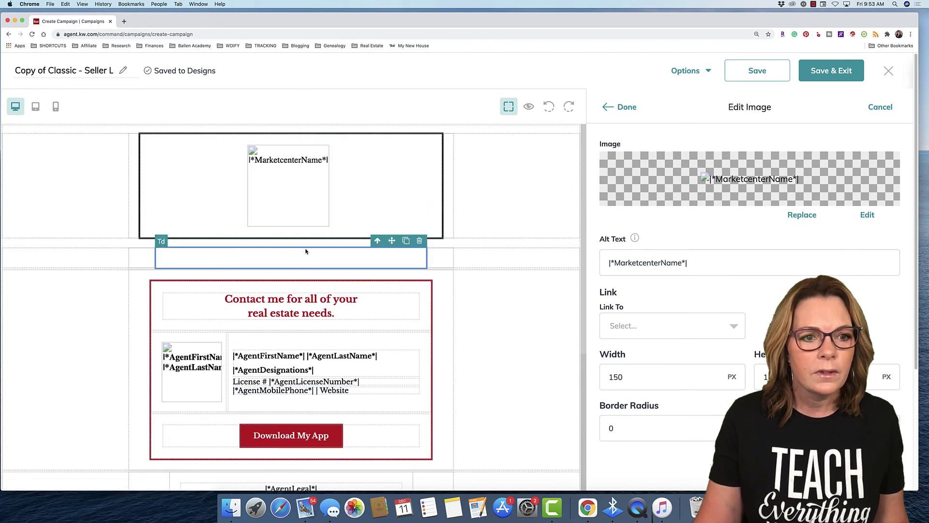
{"action": "left_click", "coordinate": [528, 107]}
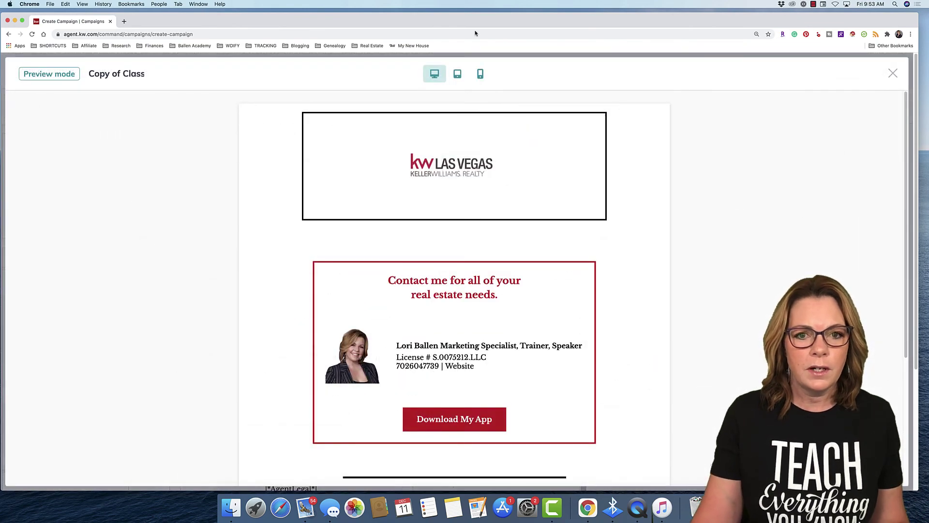
{"action": "left_click", "coordinate": [893, 73]}
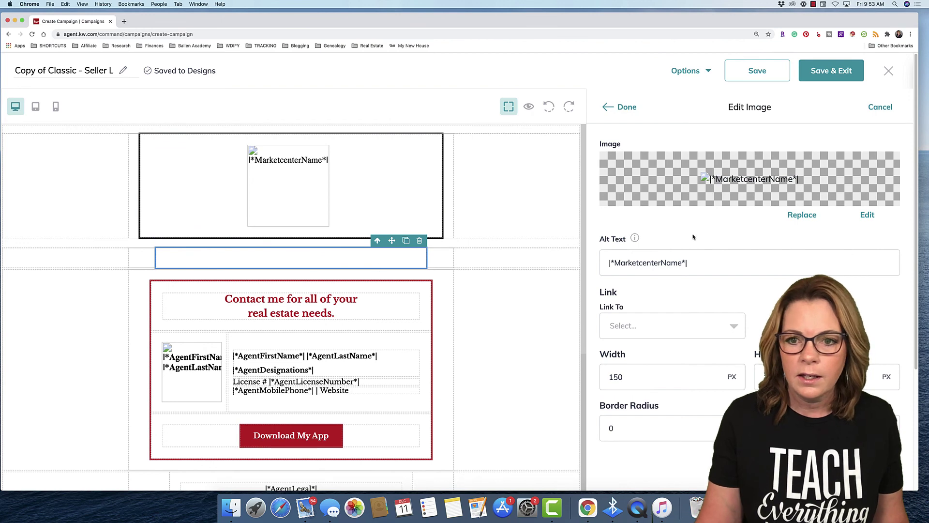
Step: Close the image settings and add a Text block into the empty row below the logo
{"action": "left_click", "coordinate": [620, 109]}
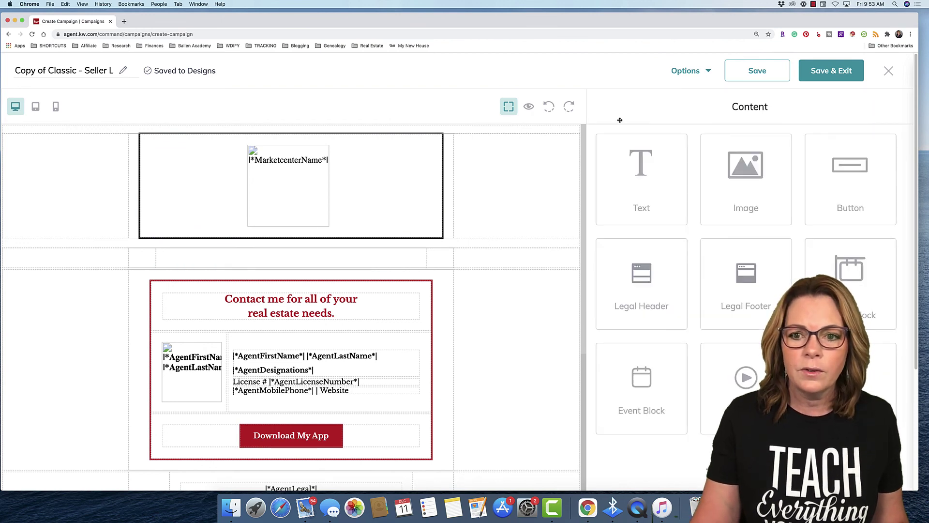
{"action": "left_click_drag", "start_coordinate": [631, 179], "coordinate": [372, 262]}
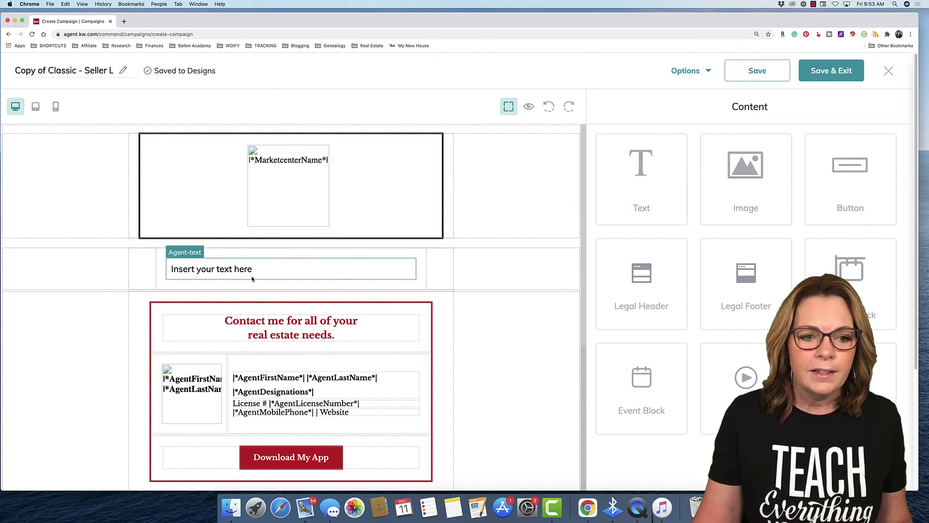
{"action": "left_click", "coordinate": [224, 273]}
Step: Replace the placeholder with 'Here is what's happening in our Market today for the holidays.'
{"action": "left_click", "coordinate": [394, 252]}
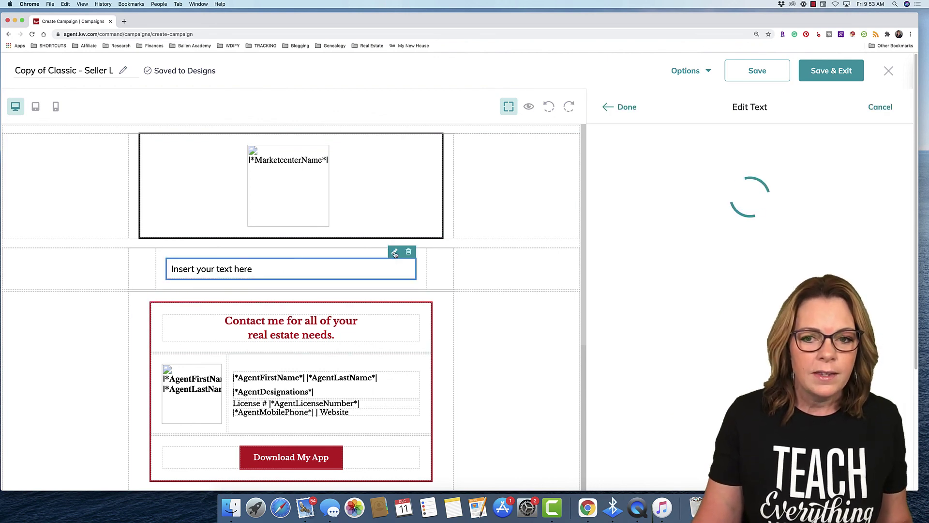
{"action": "left_click", "coordinate": [602, 187], "text": "shift"}
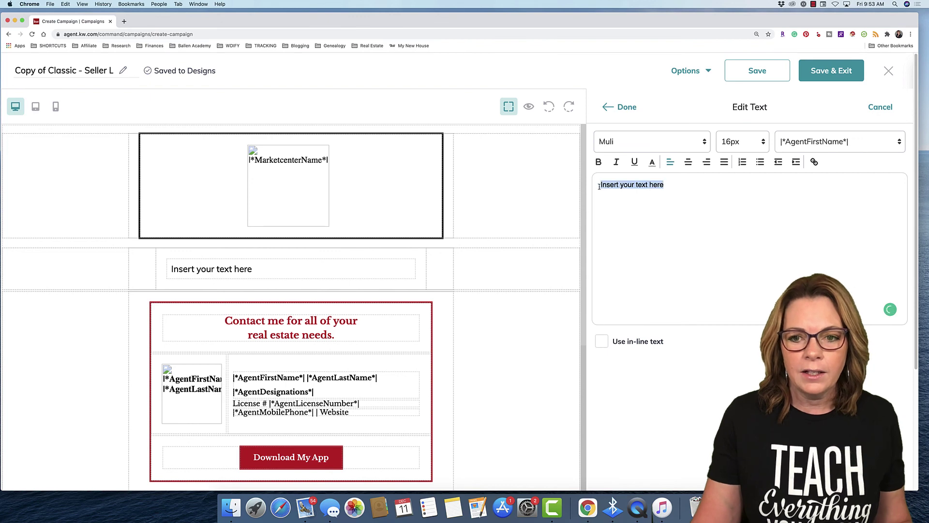
{"action": "type", "text": "Here is "}
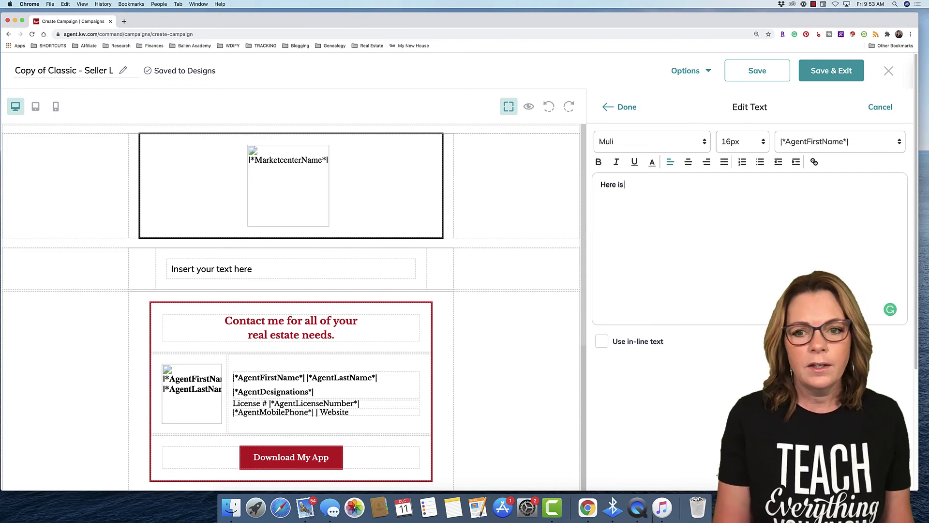
{"action": "type", "text": "what's happen"}
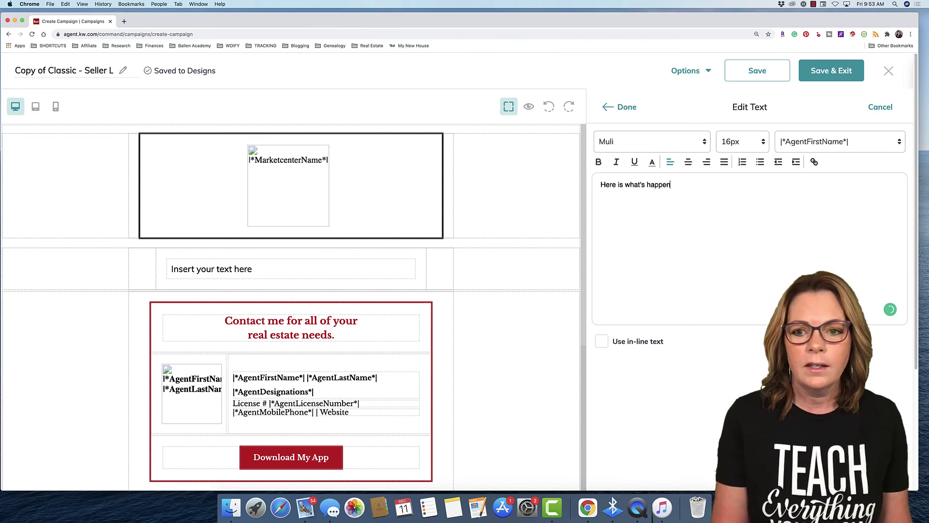
{"action": "type", "text": "ing in our Market t"}
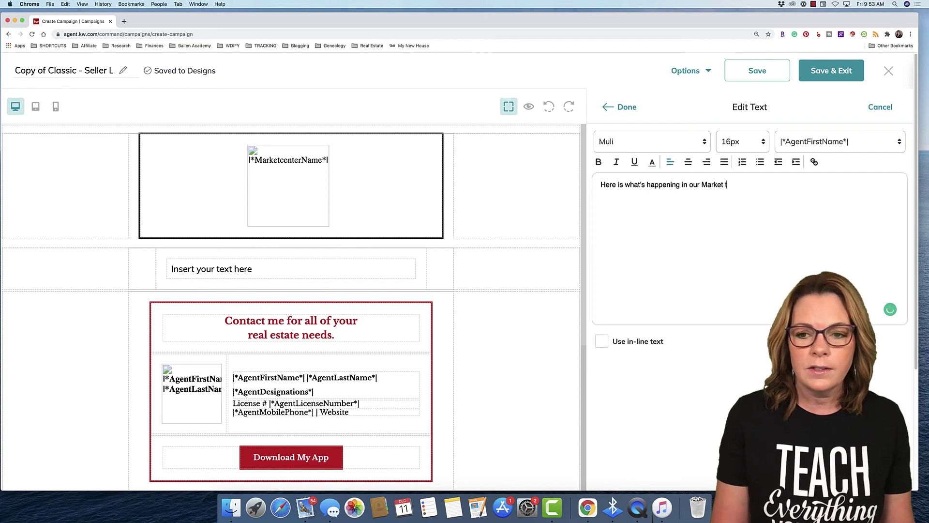
{"action": "type", "text": "oday for the holi"}
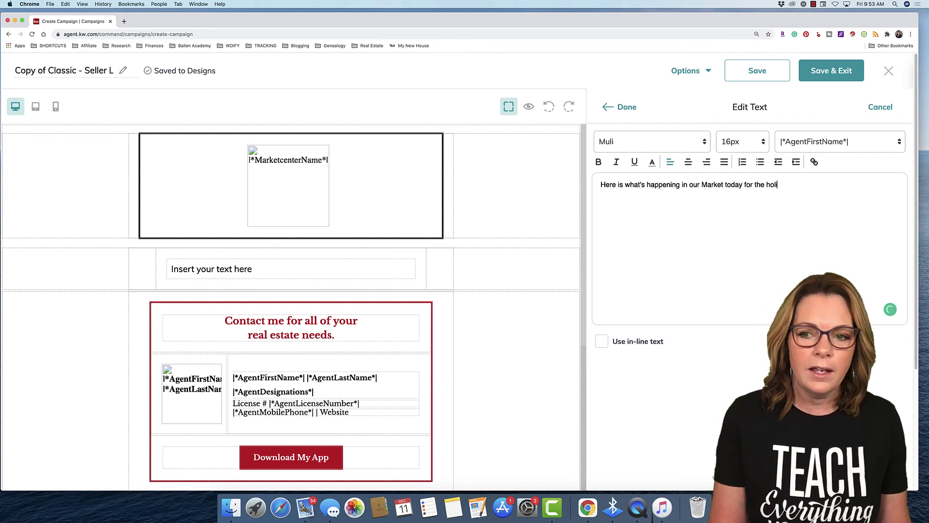
{"action": "type", "text": "days."}
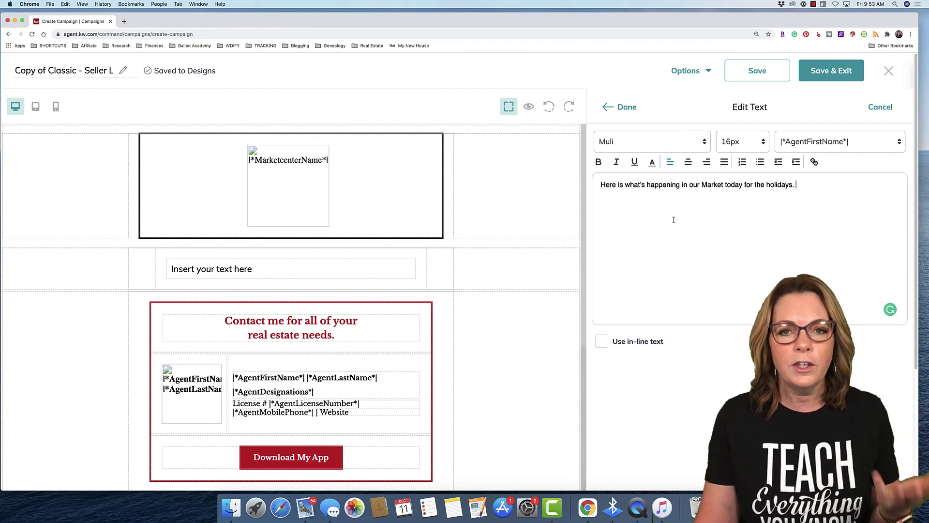
Step: Make the word 'holidays.' bold, italic, underlined and orange
{"action": "left_click_drag", "start_coordinate": [792, 184], "coordinate": [765, 184]}
{"action": "left_click", "coordinate": [599, 162]}
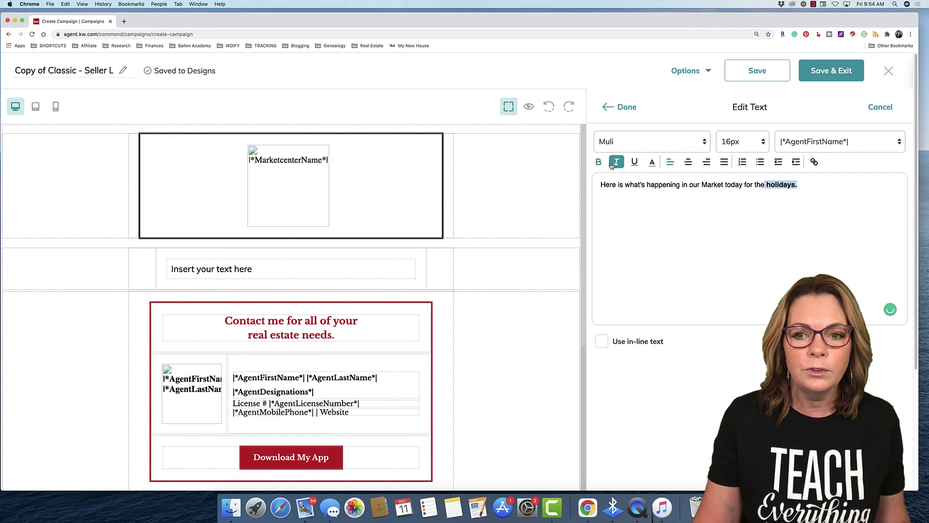
{"action": "left_click", "coordinate": [616, 163]}
{"action": "left_click", "coordinate": [637, 163]}
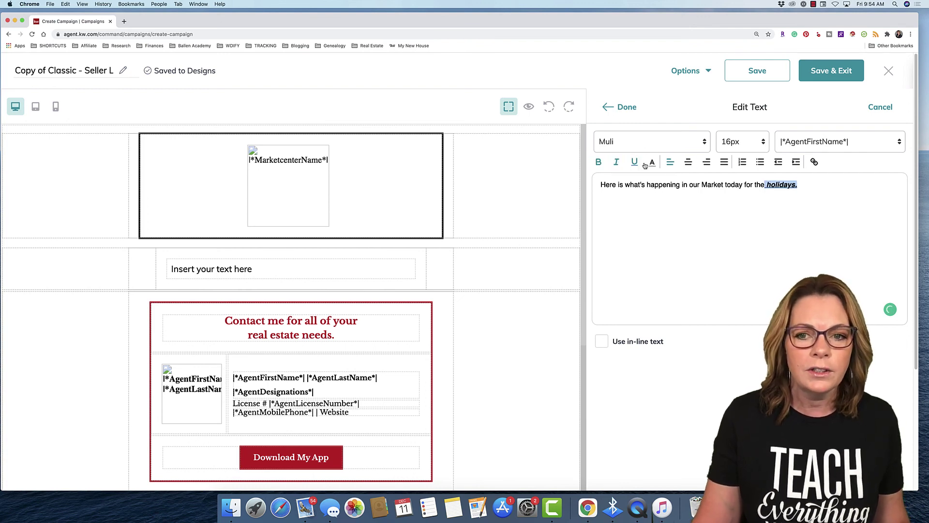
{"action": "left_click", "coordinate": [651, 162]}
{"action": "left_click", "coordinate": [676, 176]}
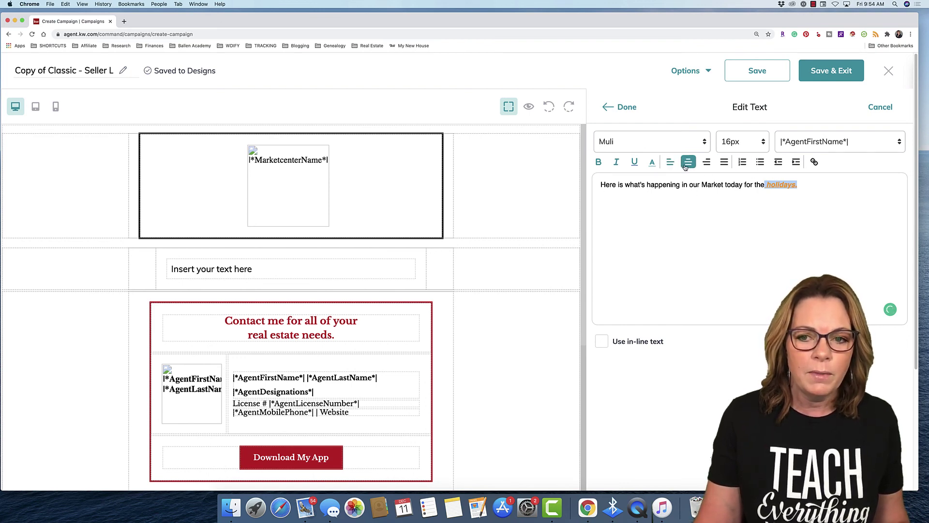
Step: Try the alignment options, then make the sentence an indented bullet point
{"action": "left_click", "coordinate": [688, 162]}
{"action": "left_click", "coordinate": [707, 162]}
{"action": "left_click", "coordinate": [724, 163]}
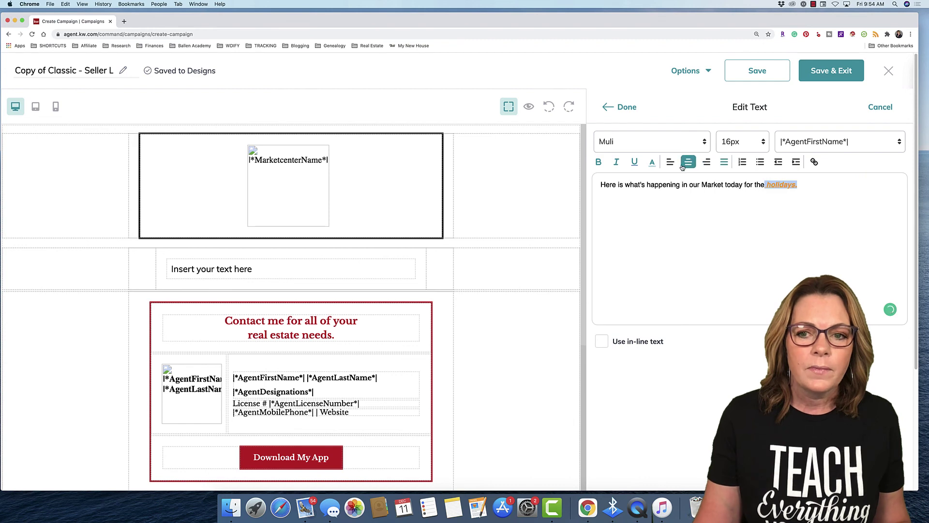
{"action": "left_click", "coordinate": [706, 162]}
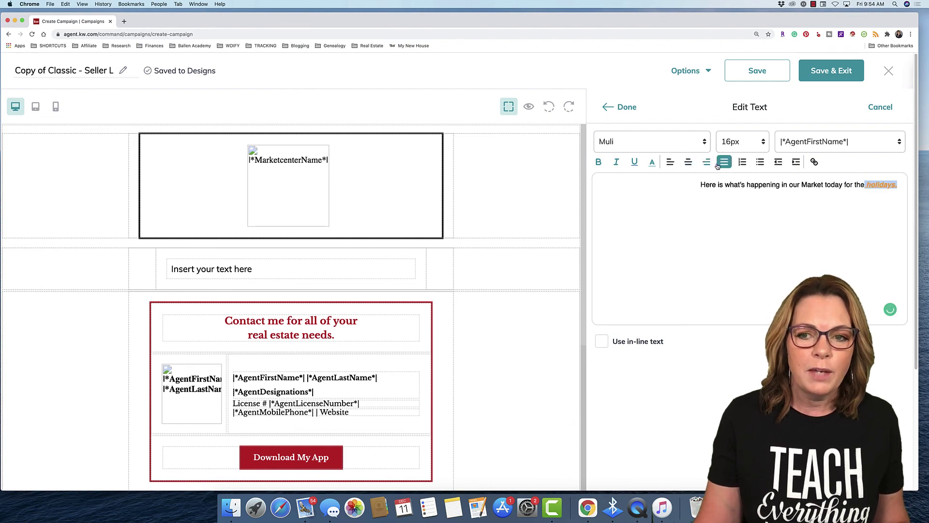
{"action": "left_click", "coordinate": [722, 163]}
{"action": "left_click", "coordinate": [742, 162]}
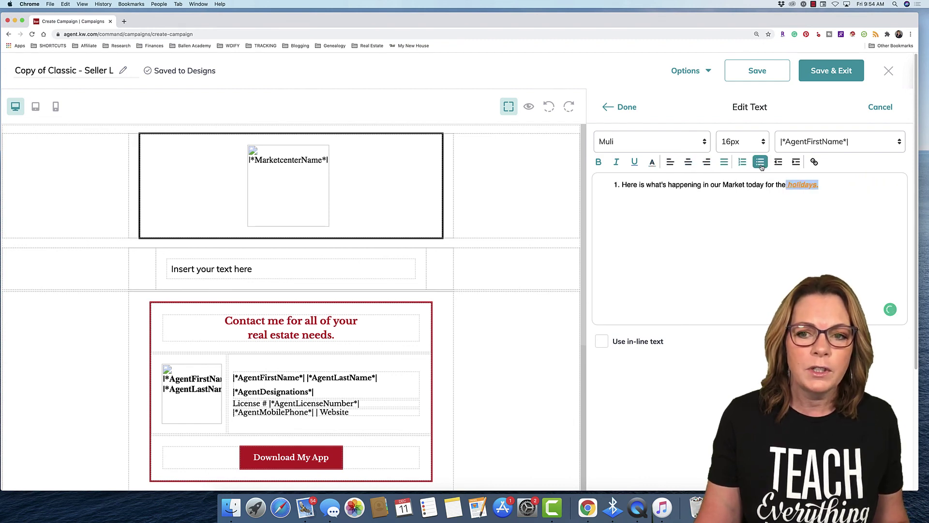
{"action": "left_click", "coordinate": [761, 163]}
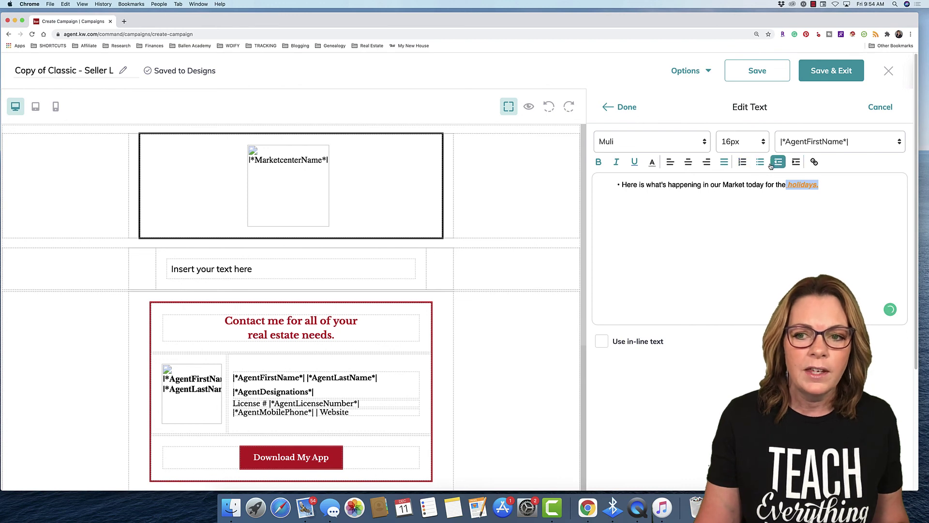
{"action": "left_click", "coordinate": [796, 162]}
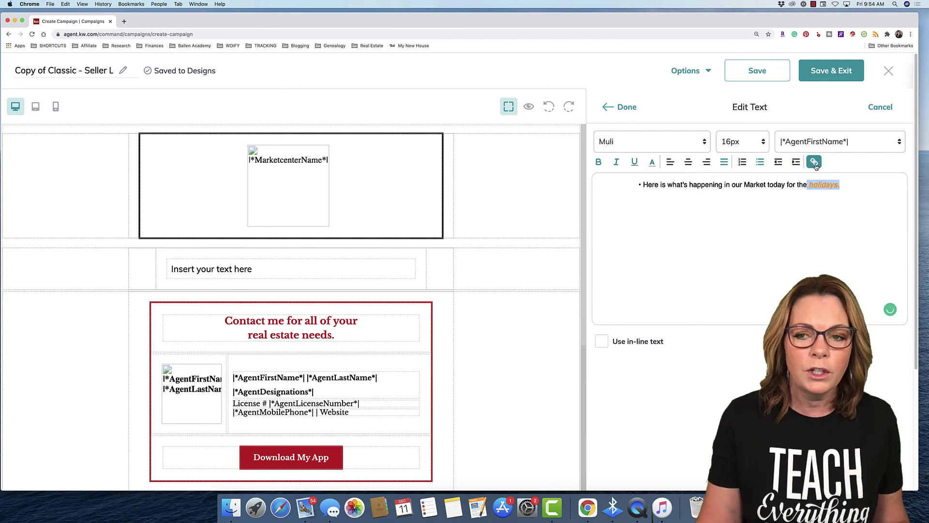
{"action": "left_click", "coordinate": [765, 257]}
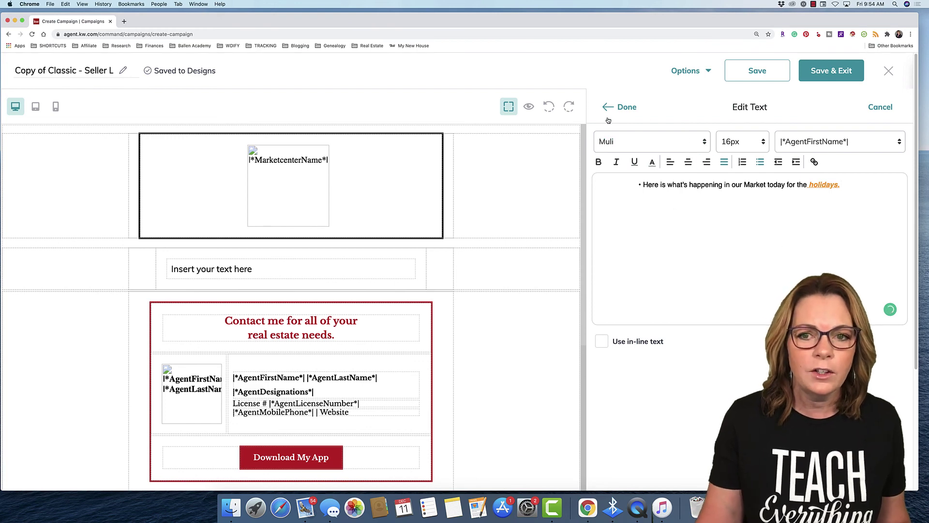
{"action": "left_click", "coordinate": [623, 107]}
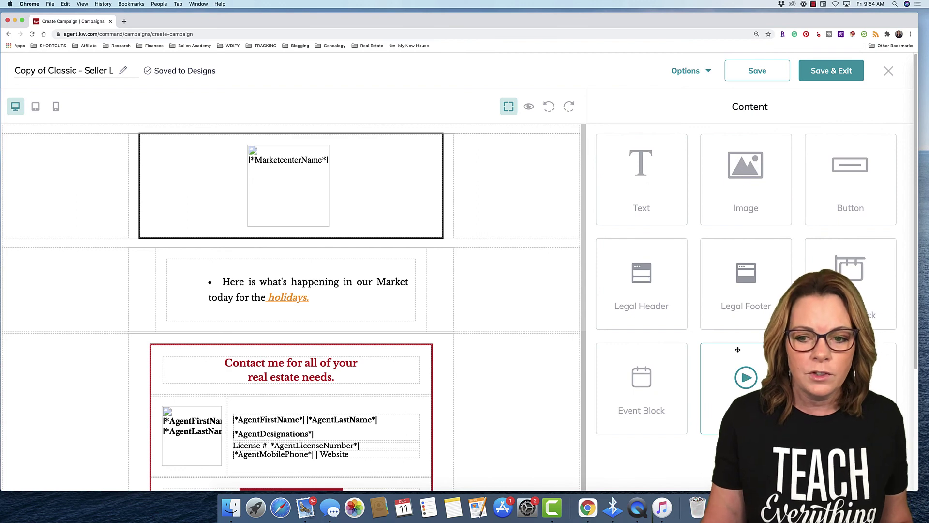
Step: Add a Video block between the header logo and the holiday sentence, ready for its URL
{"action": "left_click_drag", "start_coordinate": [739, 354], "coordinate": [298, 245]}
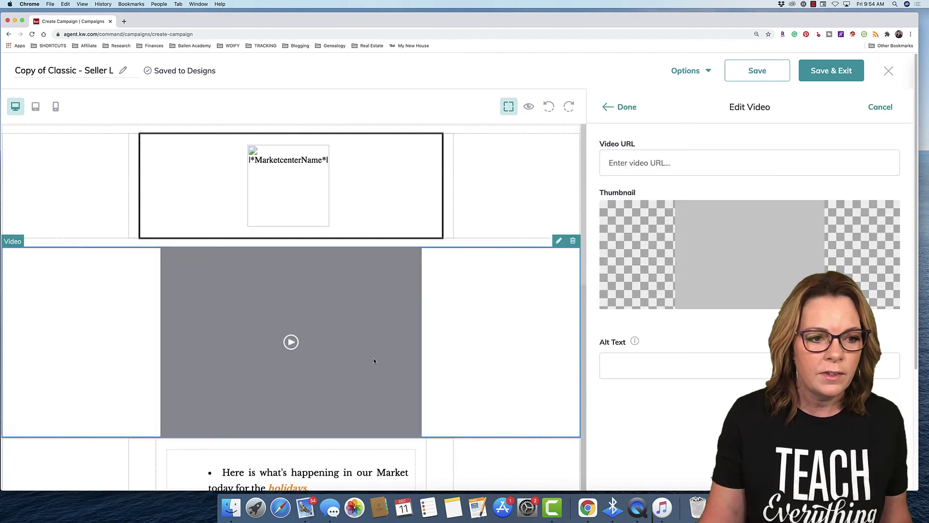
{"action": "scroll", "coordinate": [369, 387], "scroll_direction": "down", "scroll_amount": 3}
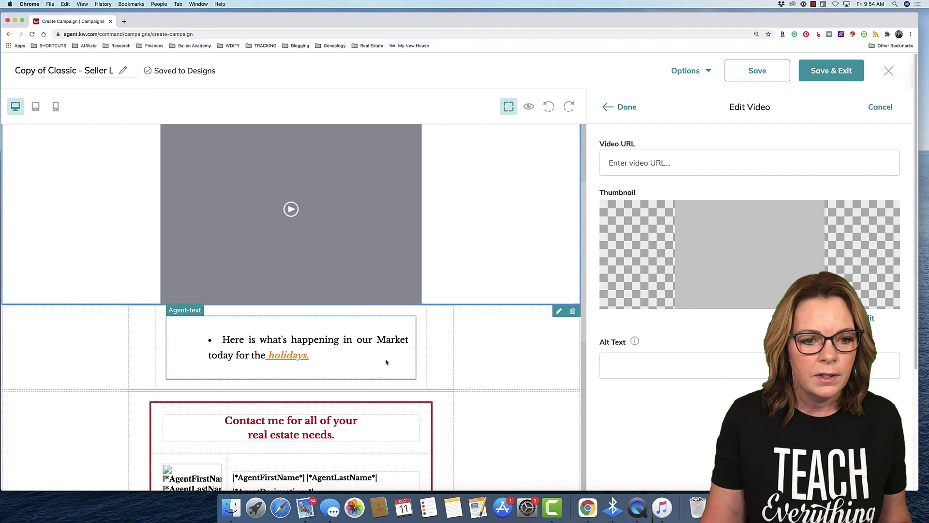
{"action": "scroll", "coordinate": [382, 234], "scroll_direction": "up", "scroll_amount": 2}
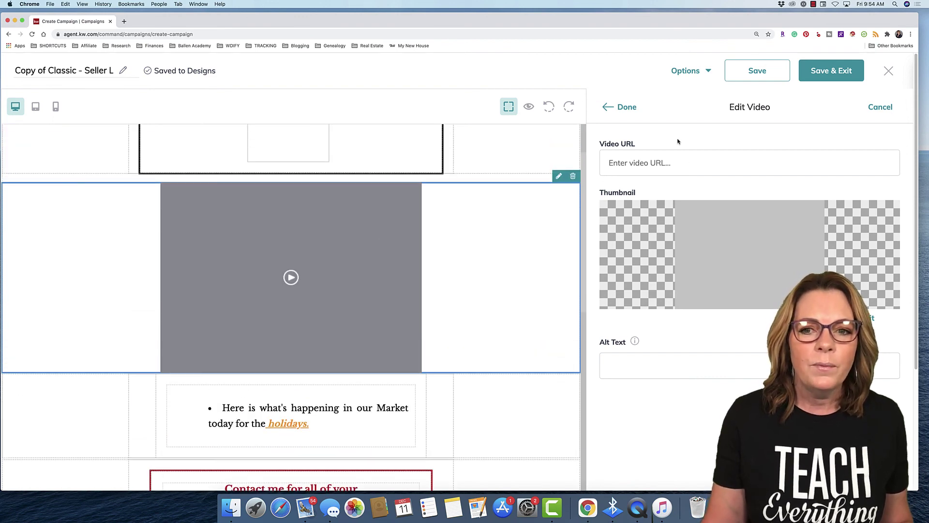
{"action": "left_click", "coordinate": [638, 171]}
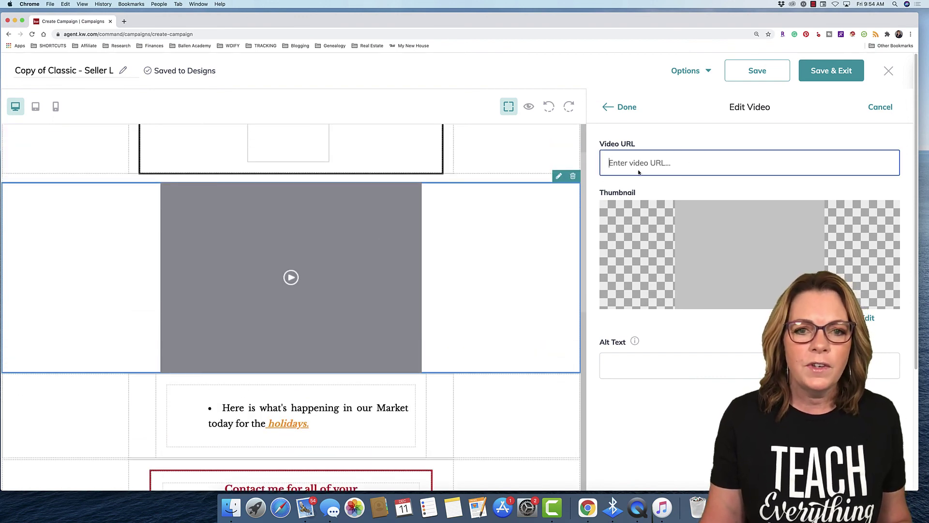
Step: Open the 3 SEO Case Studies video on YouTube in a new tab
{"action": "left_click", "coordinate": [124, 22]}
{"action": "type", "text": "you"}
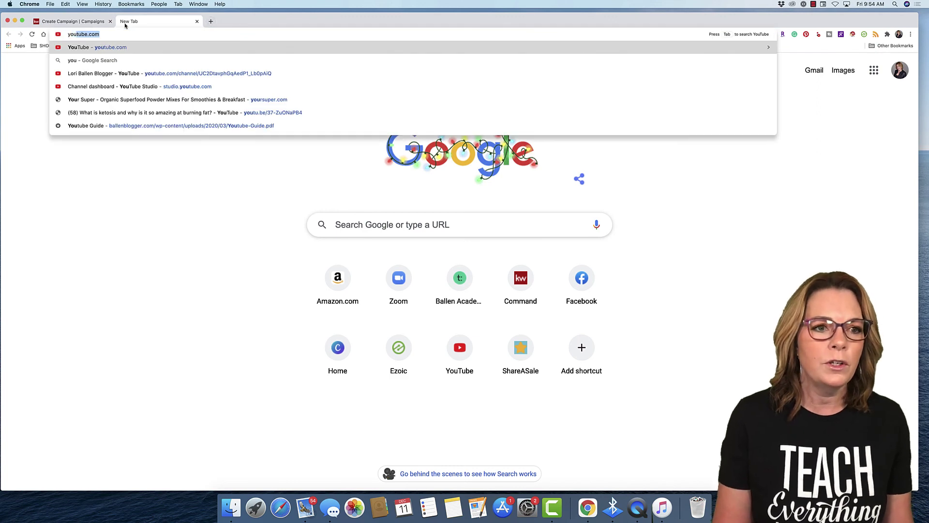
{"action": "key", "text": "Return"}
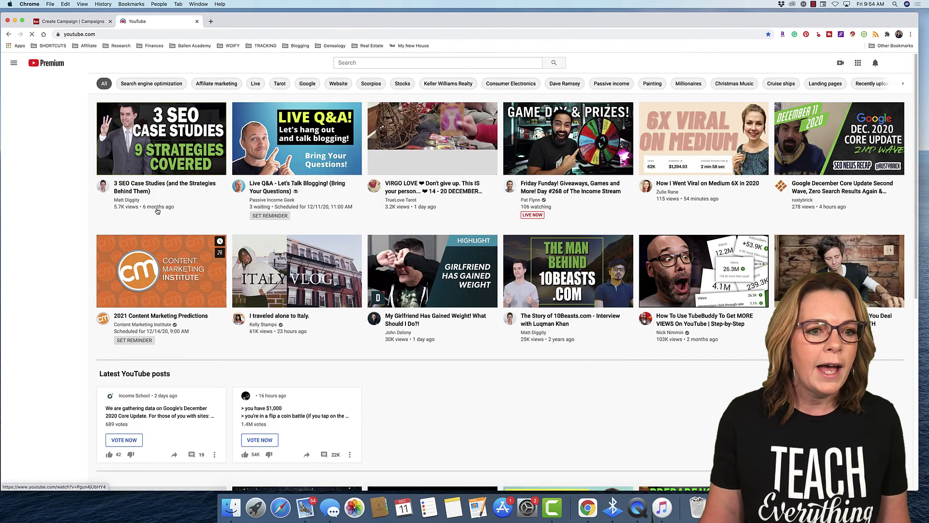
{"action": "left_click", "coordinate": [157, 211]}
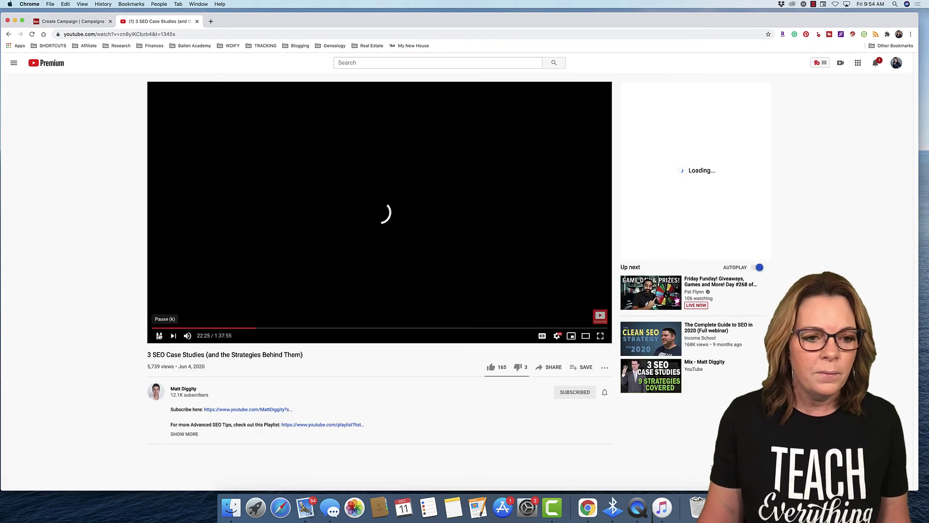
Step: Copy the video's share link and go back to the campaign editor tab
{"action": "left_click", "coordinate": [551, 367]}
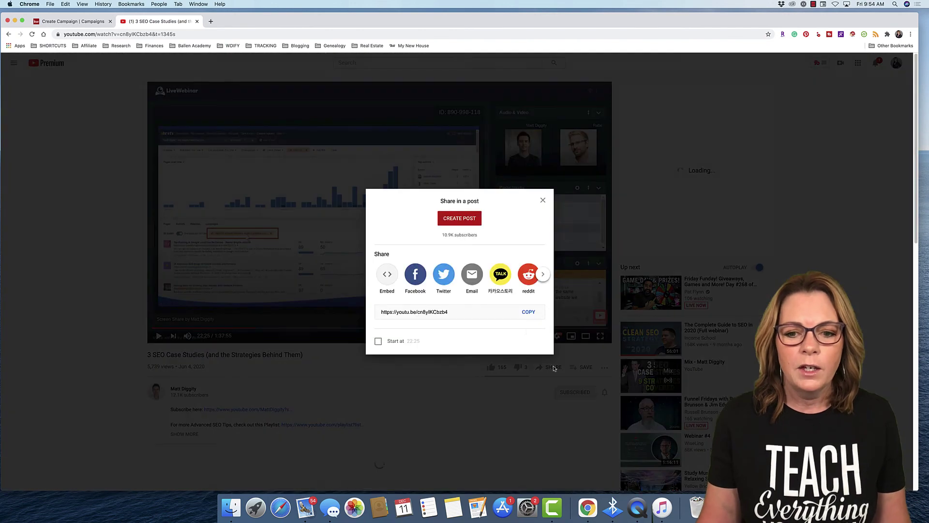
{"action": "left_click", "coordinate": [529, 313]}
{"action": "left_click", "coordinate": [543, 199]}
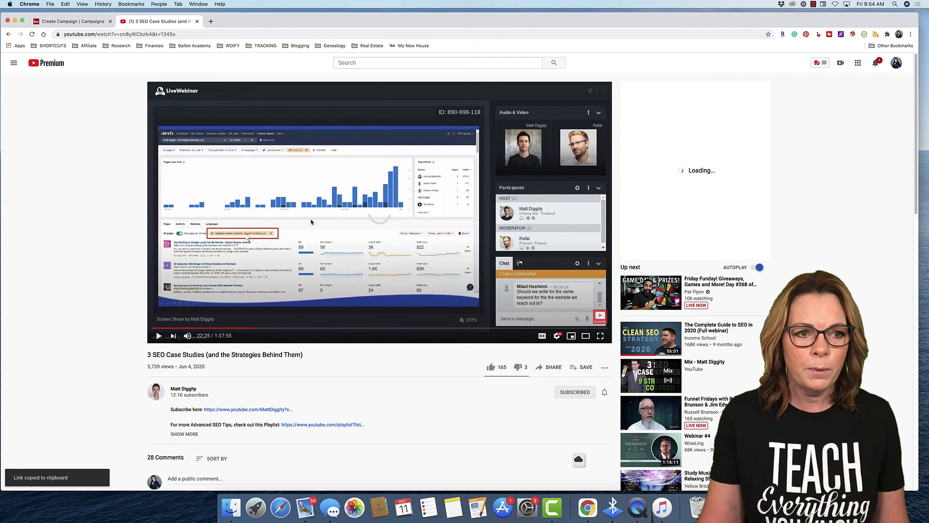
{"action": "left_click", "coordinate": [553, 369]}
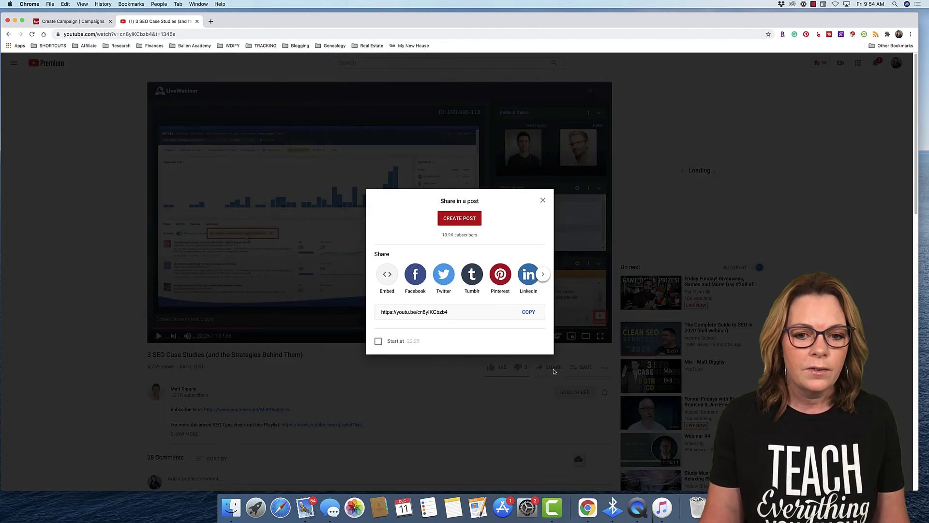
{"action": "left_click", "coordinate": [529, 312]}
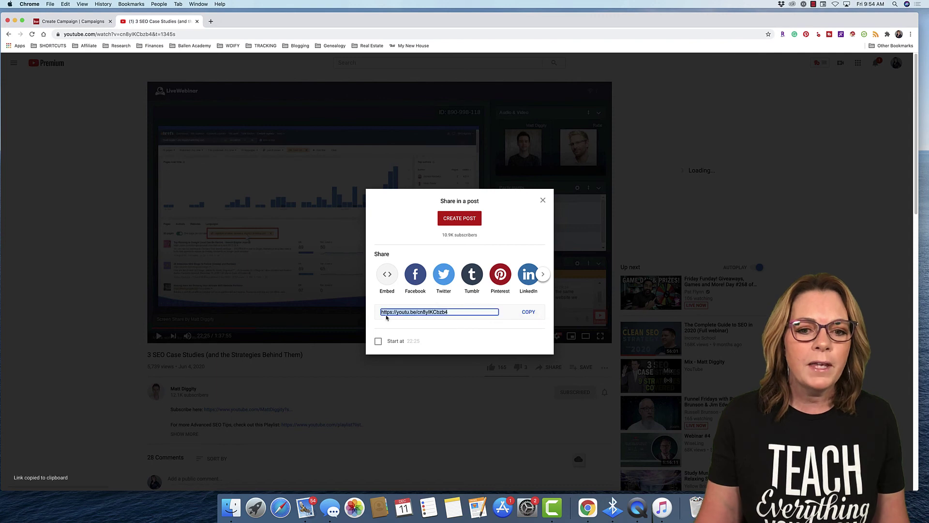
{"action": "left_click", "coordinate": [62, 22]}
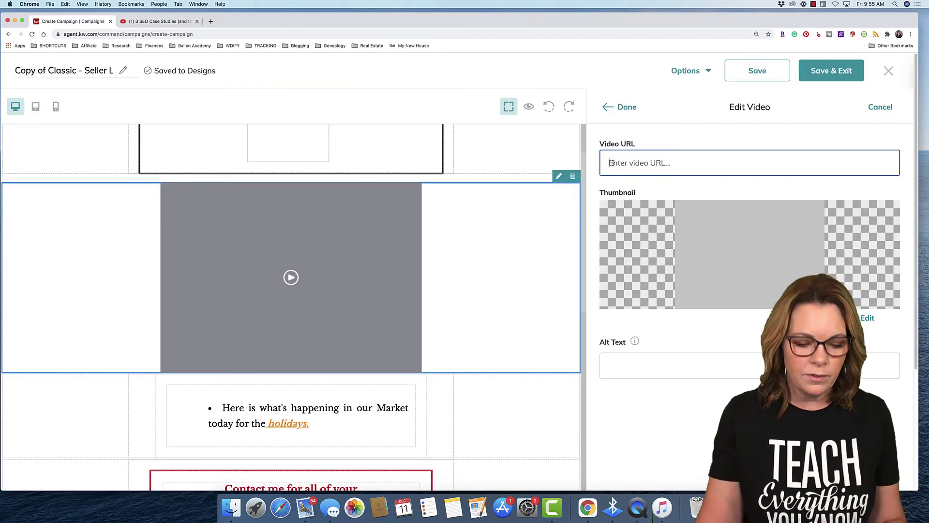
Step: Paste the YouTube link as video URL, add holiday-video alt text, save, and preview the email
{"action": "key", "text": "super+v"}
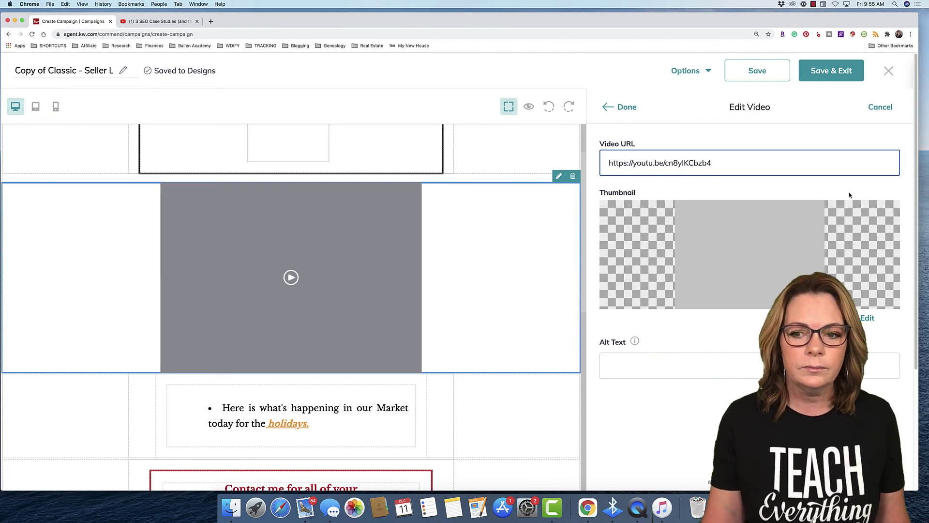
{"action": "left_click", "coordinate": [687, 360]}
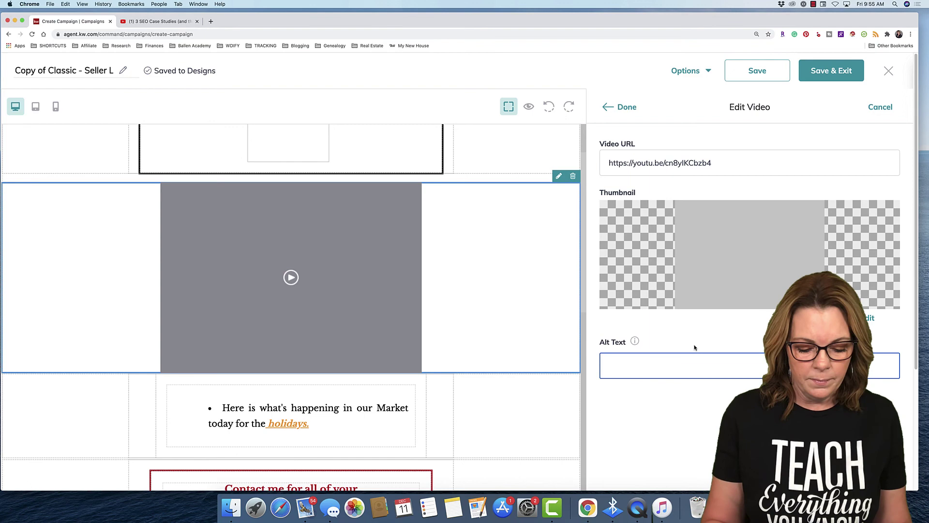
{"action": "type", "text": "Lori's holiday video"}
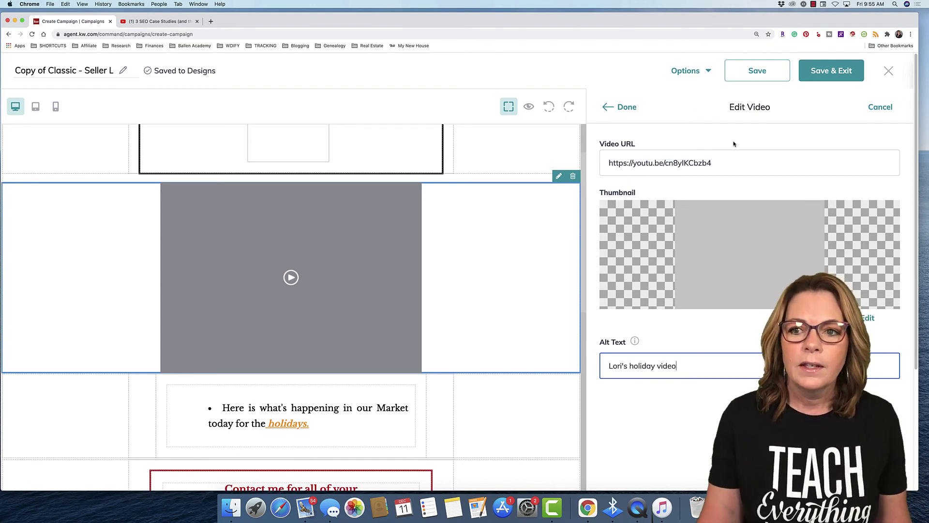
{"action": "left_click", "coordinate": [758, 71]}
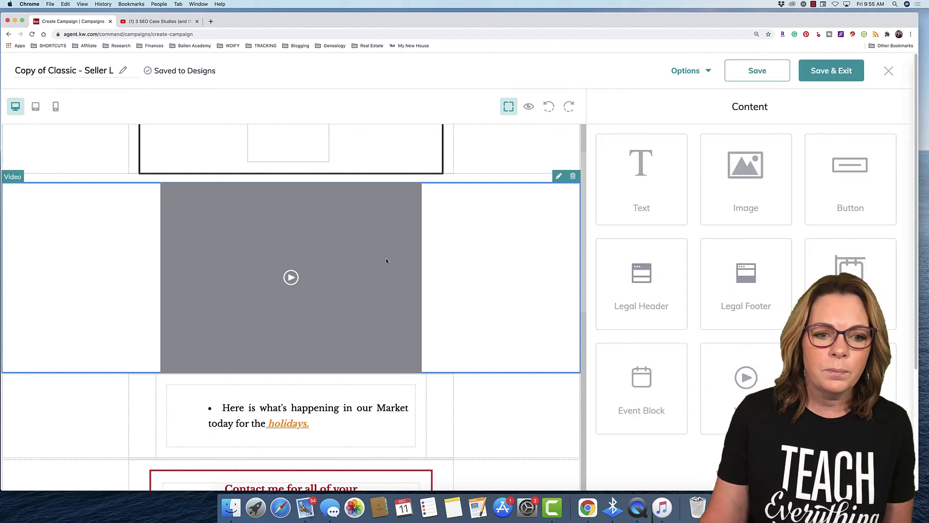
{"action": "left_click", "coordinate": [529, 109]}
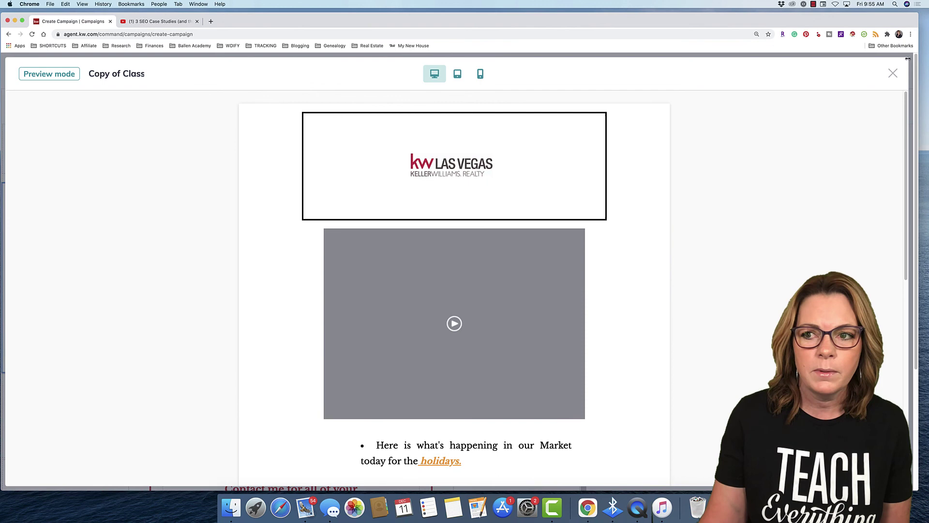
{"action": "left_click", "coordinate": [893, 73]}
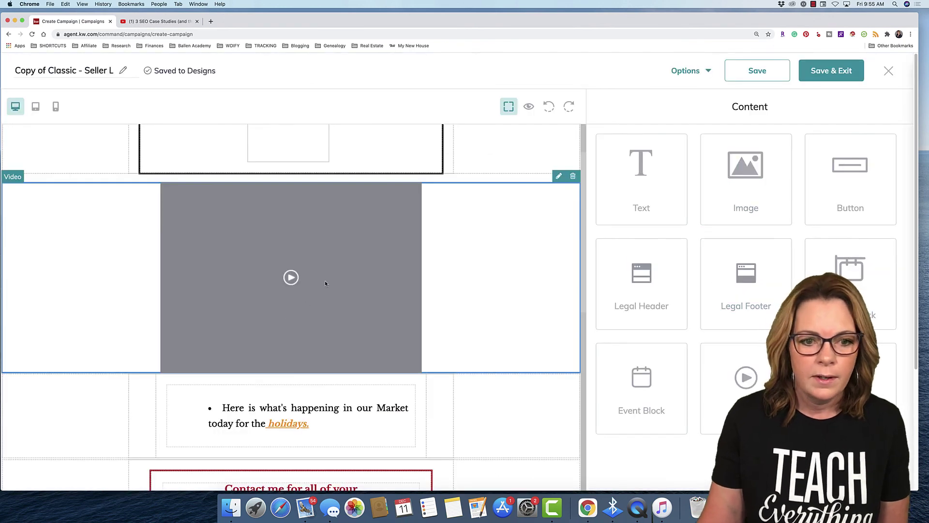
Step: Reopen the video settings, paste the YouTube link as Video URL, and check the thumbnail chooser
{"action": "left_click", "coordinate": [559, 176]}
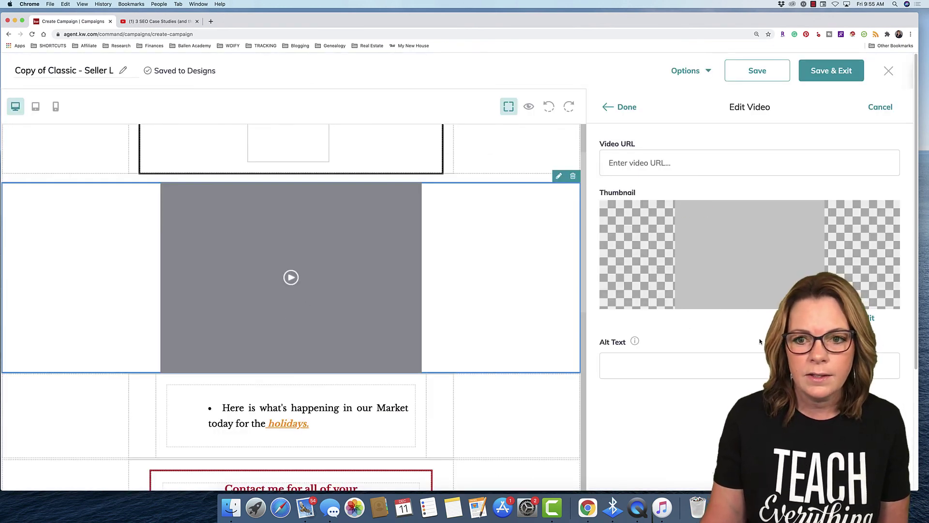
{"action": "left_click", "coordinate": [641, 170]}
{"action": "key", "text": "super+v"}
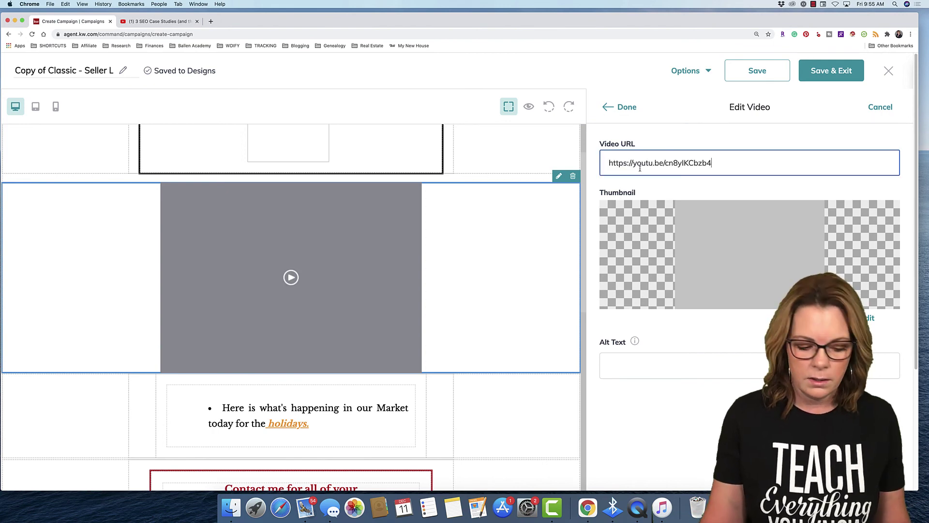
{"action": "left_click", "coordinate": [694, 210]}
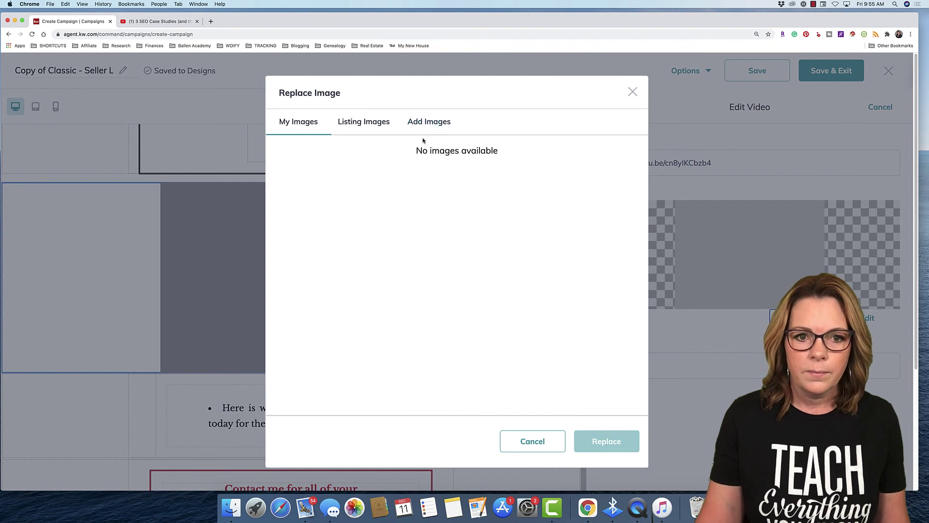
{"action": "left_click", "coordinate": [632, 91]}
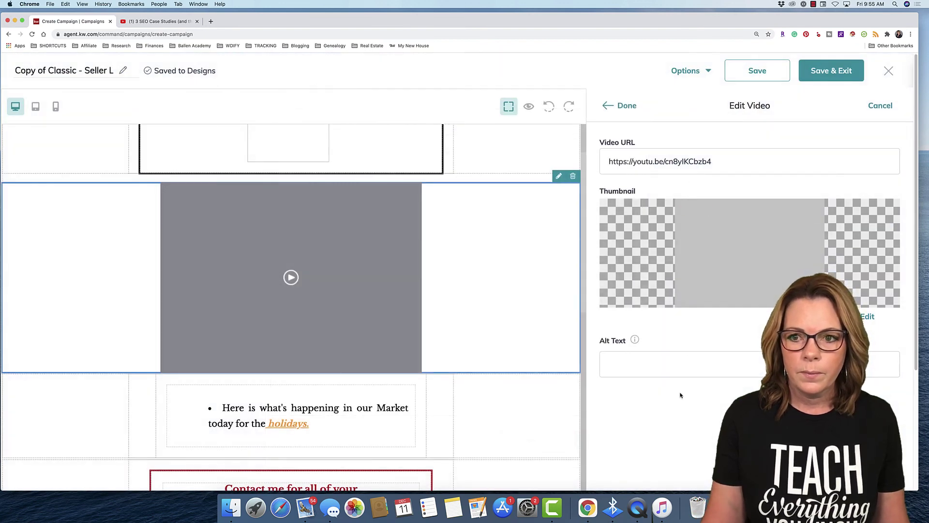
{"action": "scroll", "coordinate": [681, 395], "scroll_direction": "down", "scroll_amount": 5}
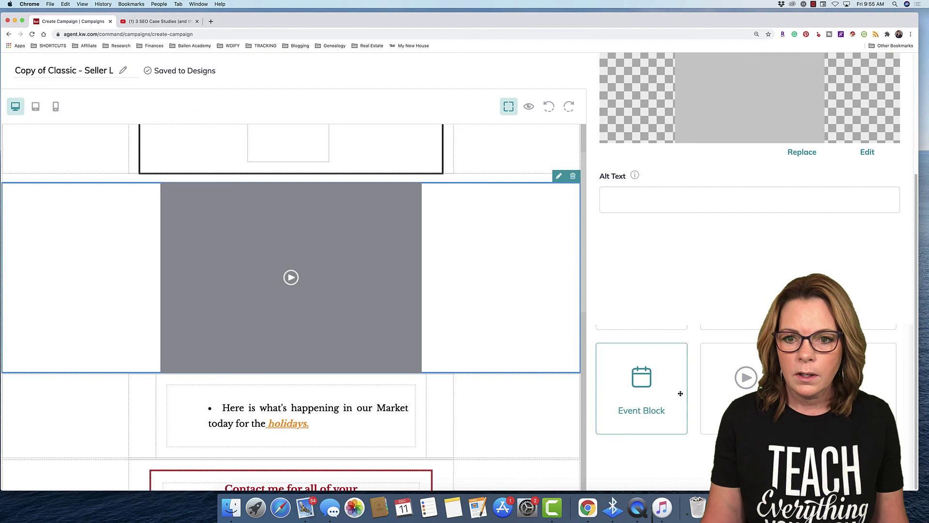
{"action": "scroll", "coordinate": [680, 393], "scroll_direction": "up", "scroll_amount": 5}
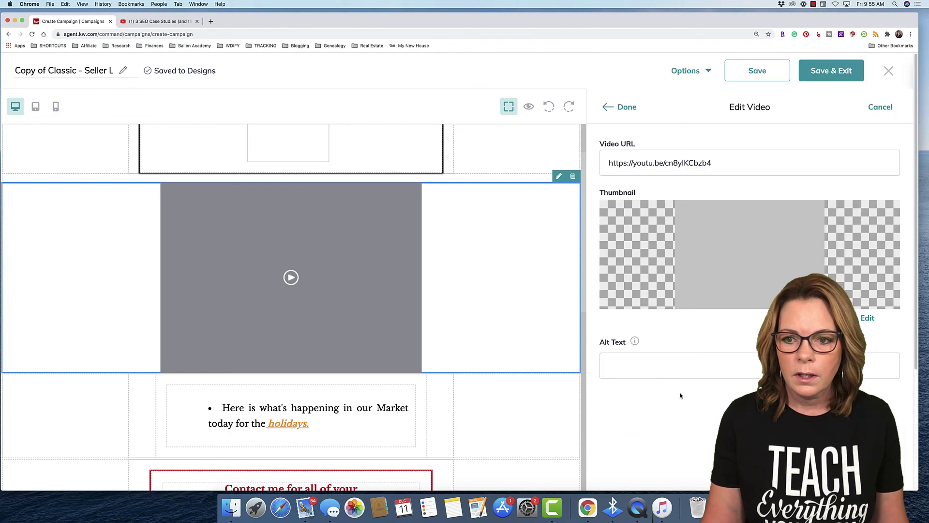
{"action": "left_click", "coordinate": [705, 167]}
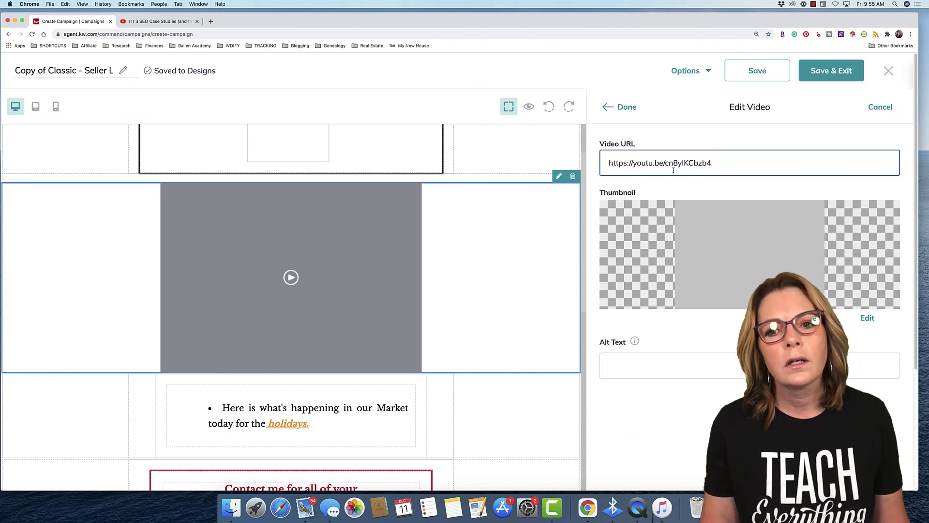
{"action": "left_click", "coordinate": [735, 272]}
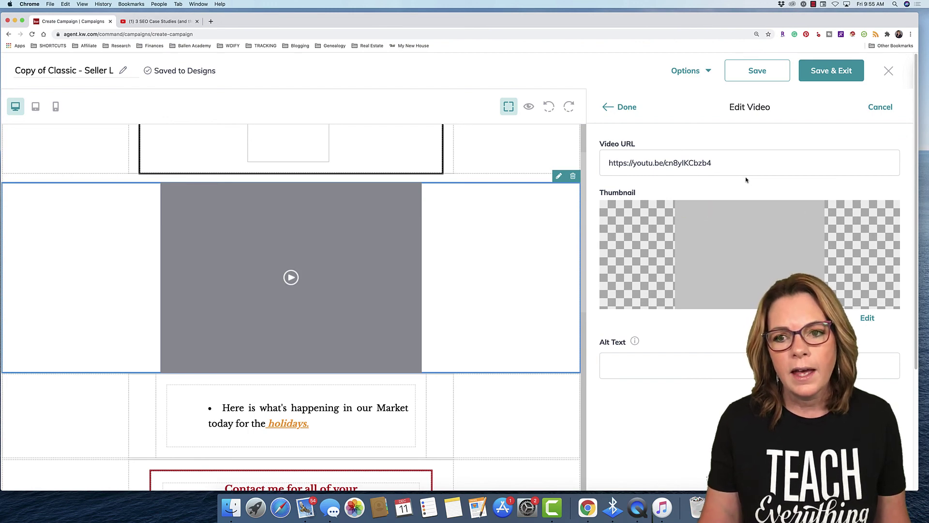
{"action": "left_click", "coordinate": [732, 160]}
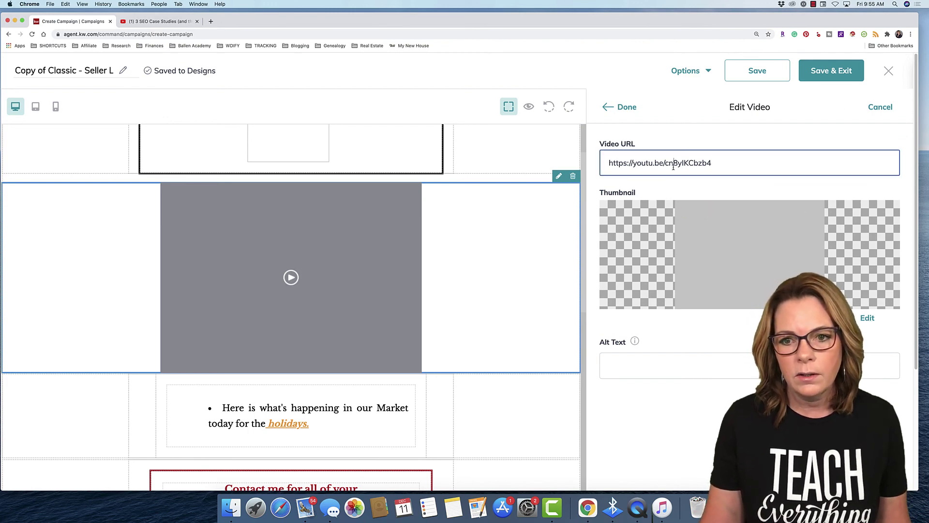
{"action": "left_click_drag", "start_coordinate": [733, 160], "coordinate": [609, 162]}
{"action": "left_click", "coordinate": [738, 160]}
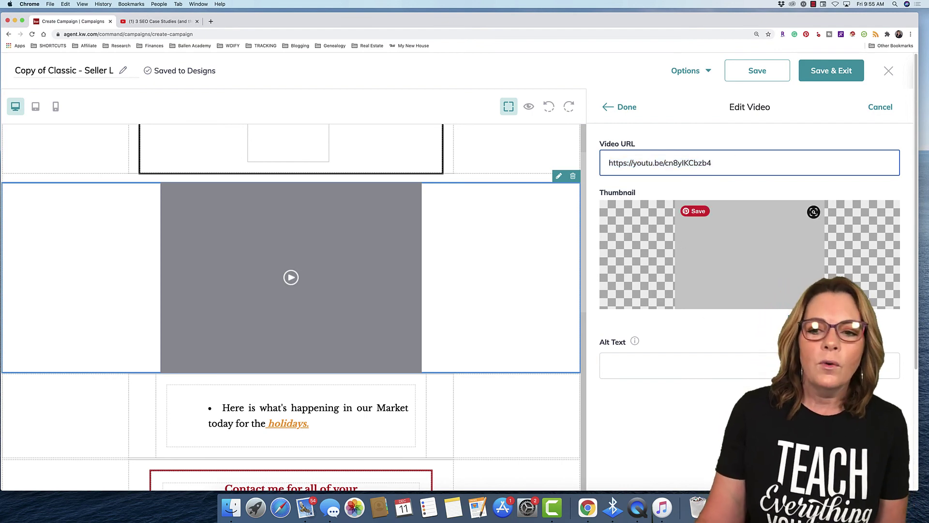
{"action": "left_click", "coordinate": [716, 264]}
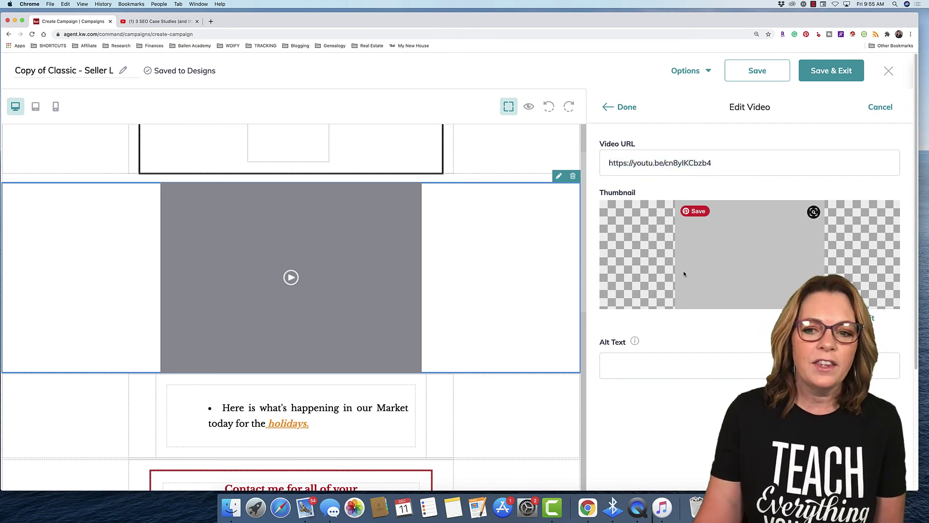
{"action": "left_click", "coordinate": [145, 22]}
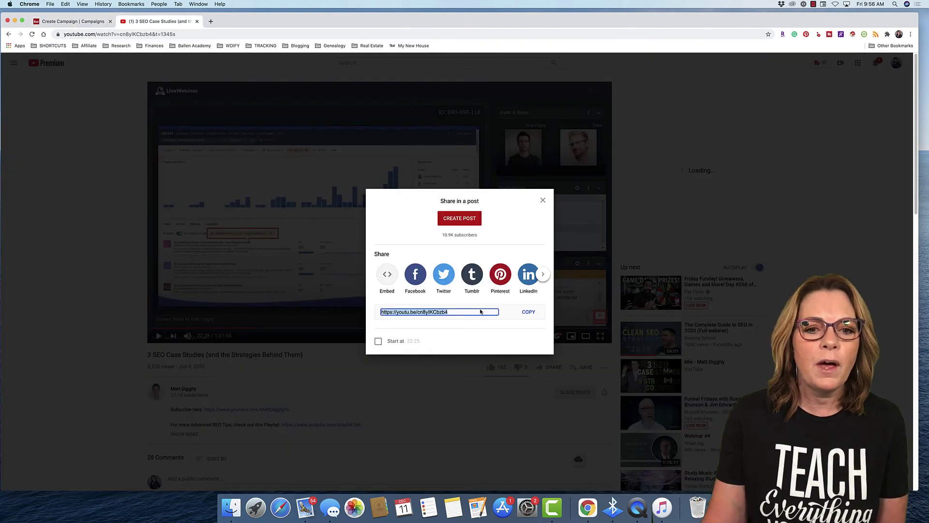
{"action": "left_click", "coordinate": [543, 201]}
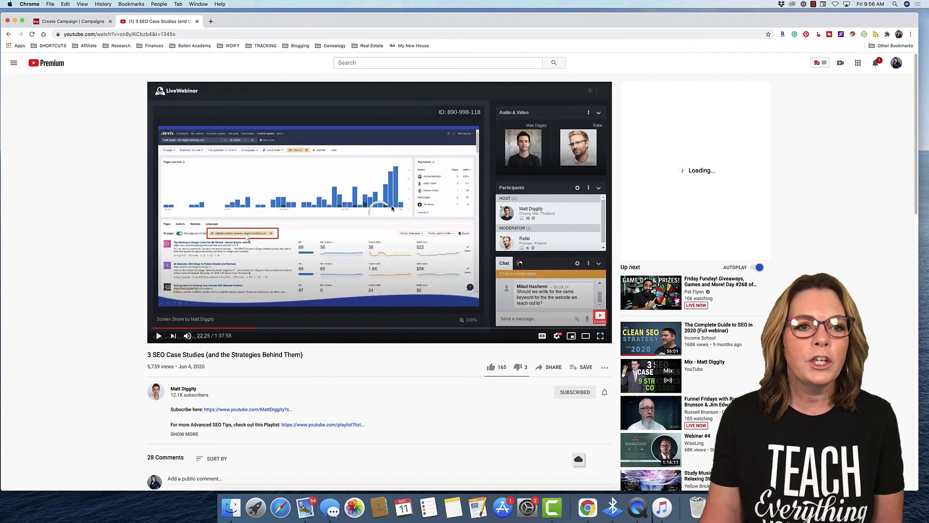
{"action": "left_click", "coordinate": [76, 23]}
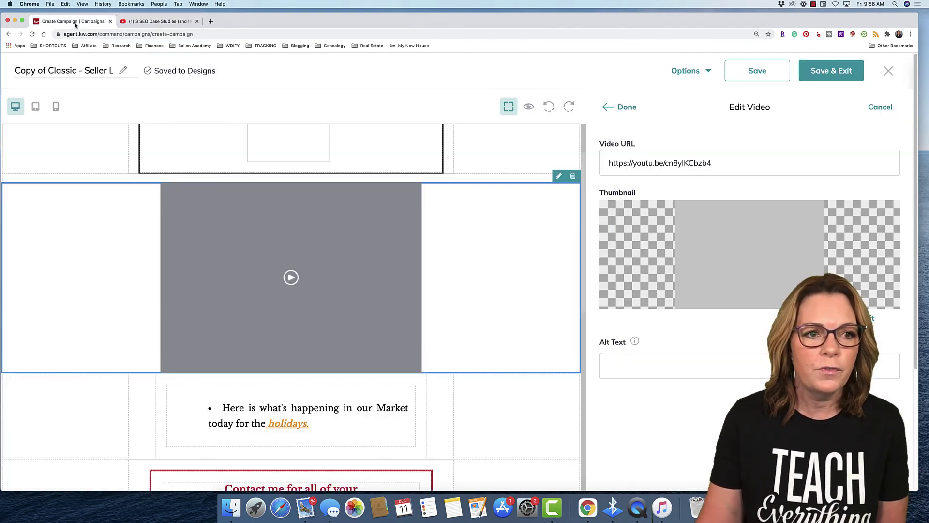
Step: Upload the green-screen photo from the Pictures folder and make it the video thumbnail
{"action": "left_click", "coordinate": [867, 317]}
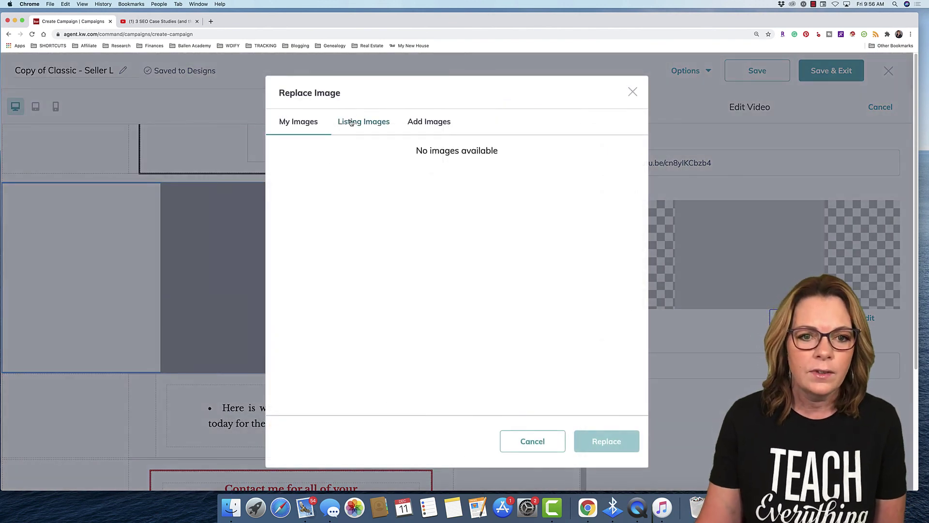
{"action": "left_click", "coordinate": [374, 125]}
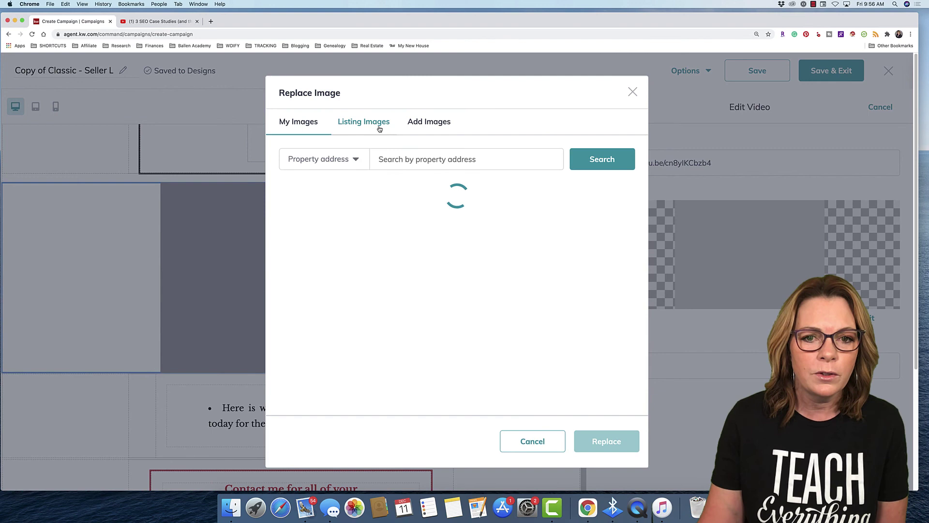
{"action": "left_click", "coordinate": [428, 128]}
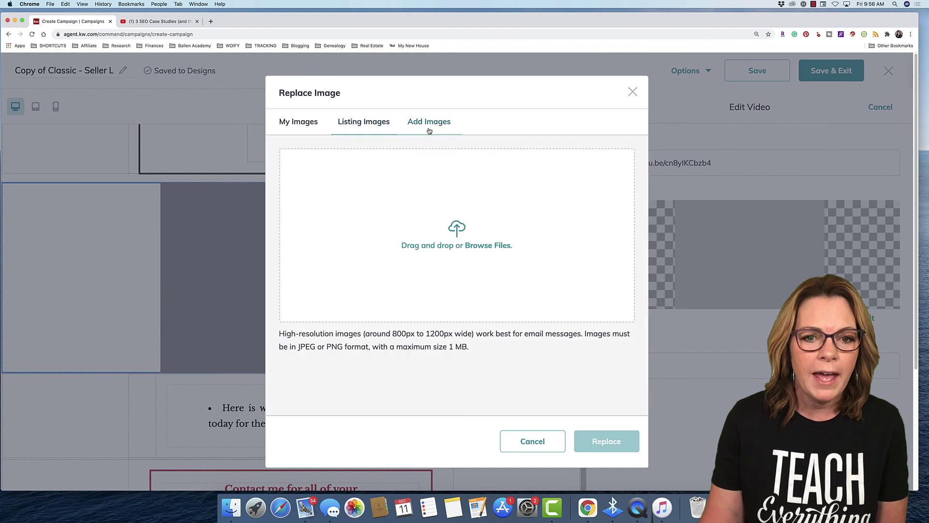
{"action": "left_click", "coordinate": [456, 233]}
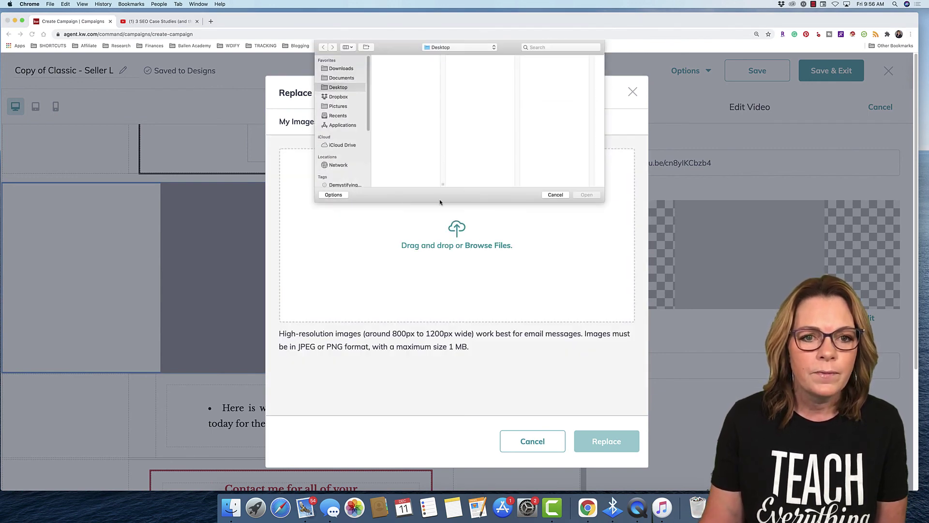
{"action": "left_click", "coordinate": [342, 106]}
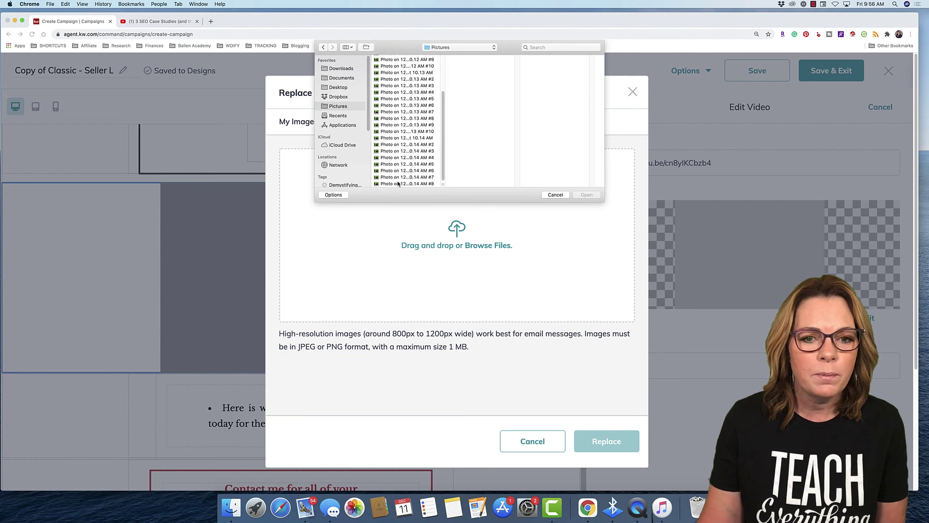
{"action": "left_click", "coordinate": [395, 184]}
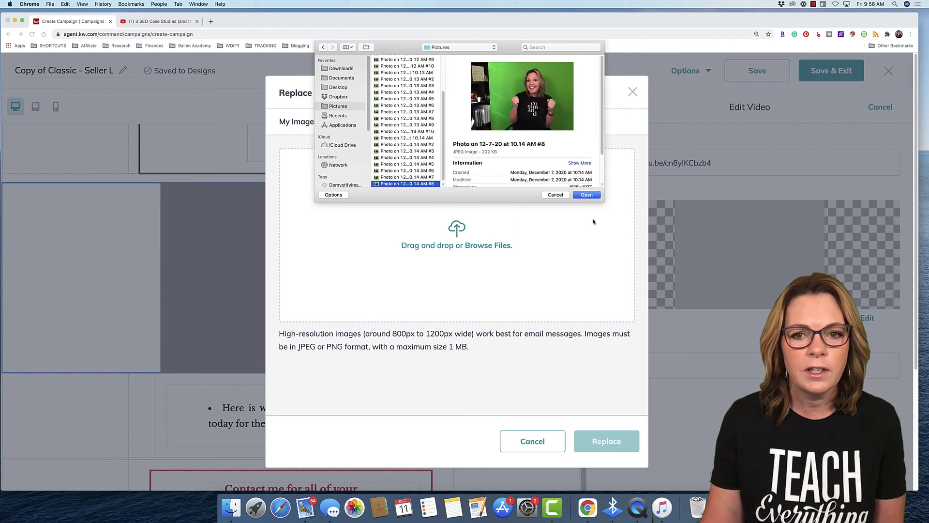
{"action": "left_click", "coordinate": [585, 195]}
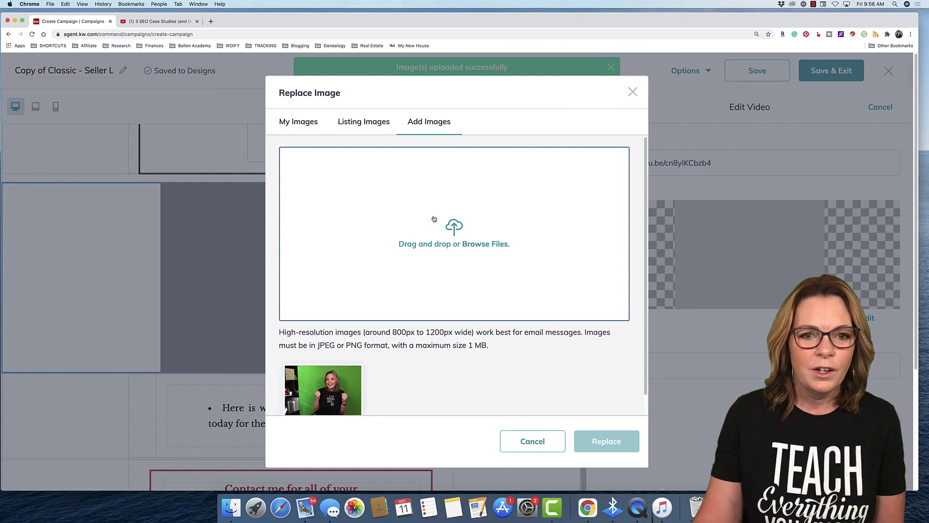
{"action": "scroll", "coordinate": [435, 220], "scroll_direction": "down", "scroll_amount": 3}
{"action": "left_click", "coordinate": [334, 377]}
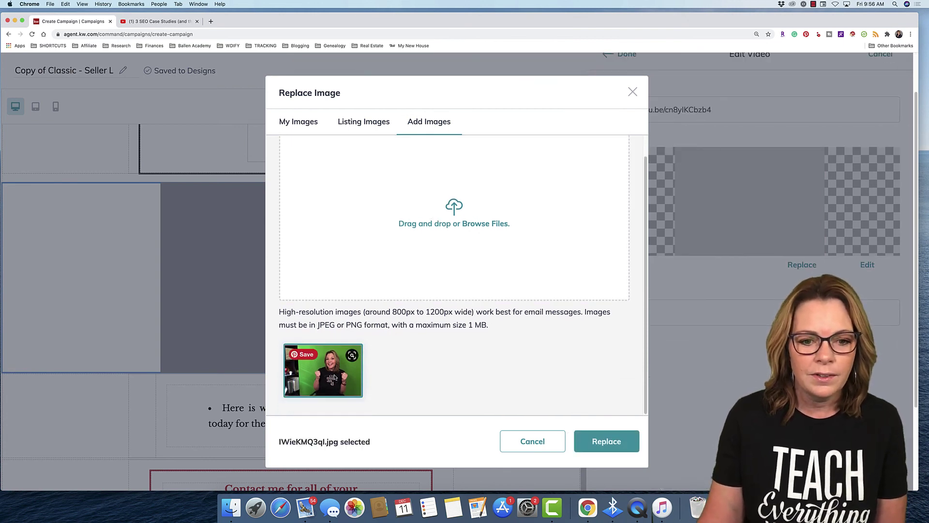
{"action": "left_click", "coordinate": [611, 441]}
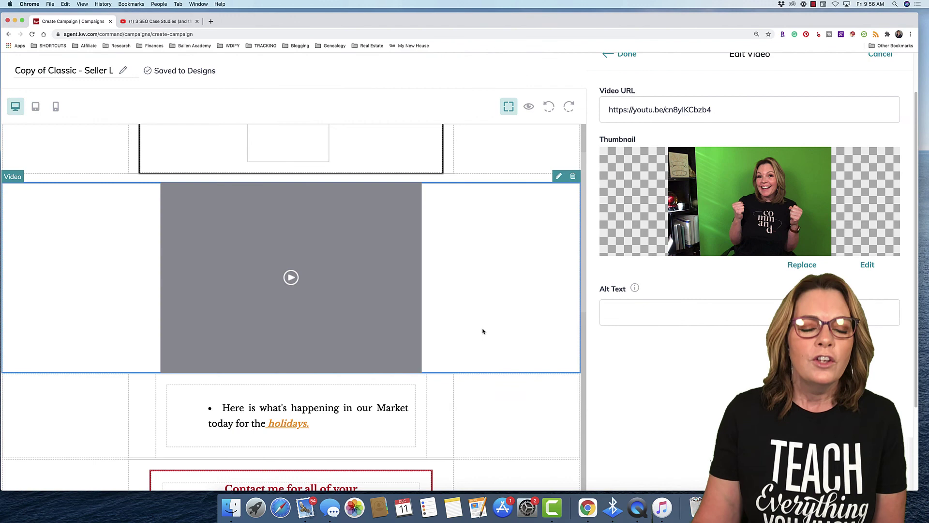
Step: Finish the Edit Video panel so the email shows the green-screen photo thumbnail
{"action": "left_click", "coordinate": [658, 314]}
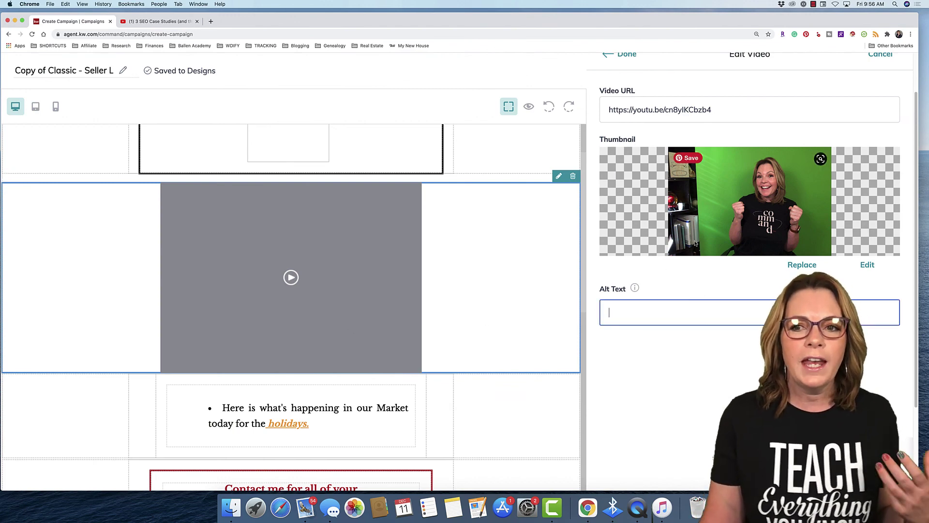
{"action": "scroll", "coordinate": [685, 244], "scroll_direction": "up", "scroll_amount": 2}
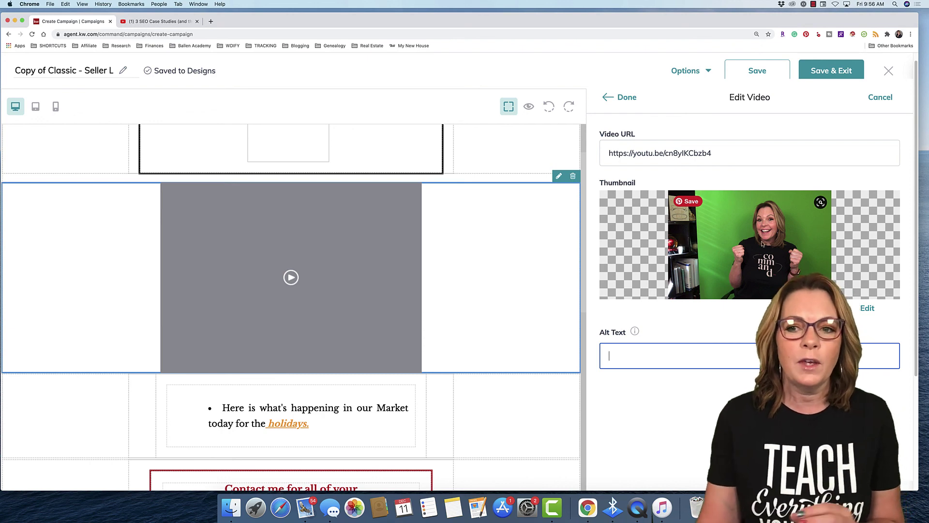
{"action": "scroll", "coordinate": [650, 183], "scroll_direction": "up", "scroll_amount": 1}
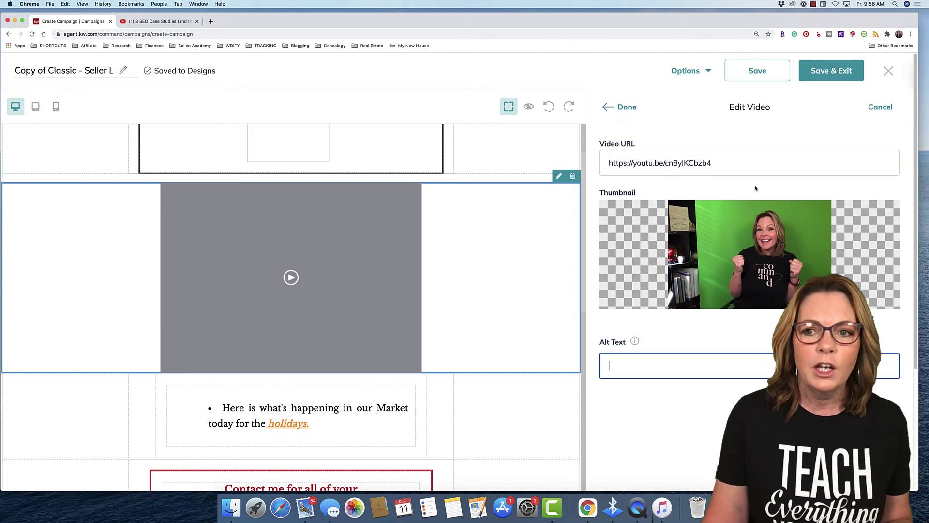
{"action": "left_click", "coordinate": [623, 108]}
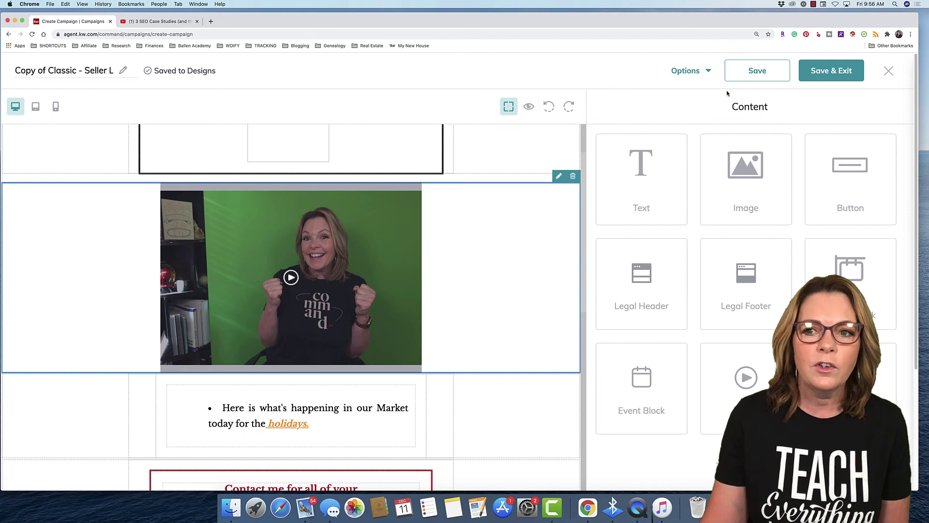
Step: Preview the finished email and scroll through it at desktop width
{"action": "left_click", "coordinate": [529, 107]}
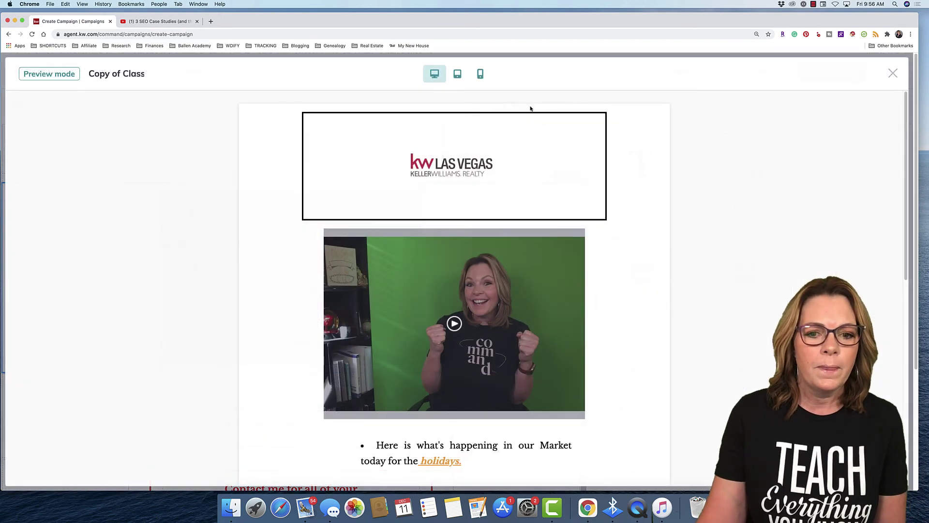
{"action": "scroll", "coordinate": [578, 307], "scroll_direction": "down", "scroll_amount": 2}
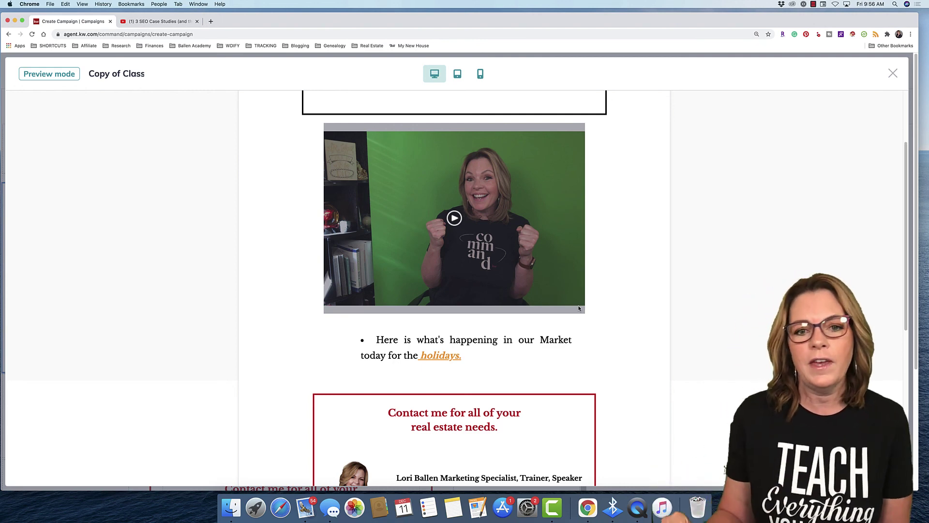
{"action": "scroll", "coordinate": [544, 212], "scroll_direction": "up", "scroll_amount": 5}
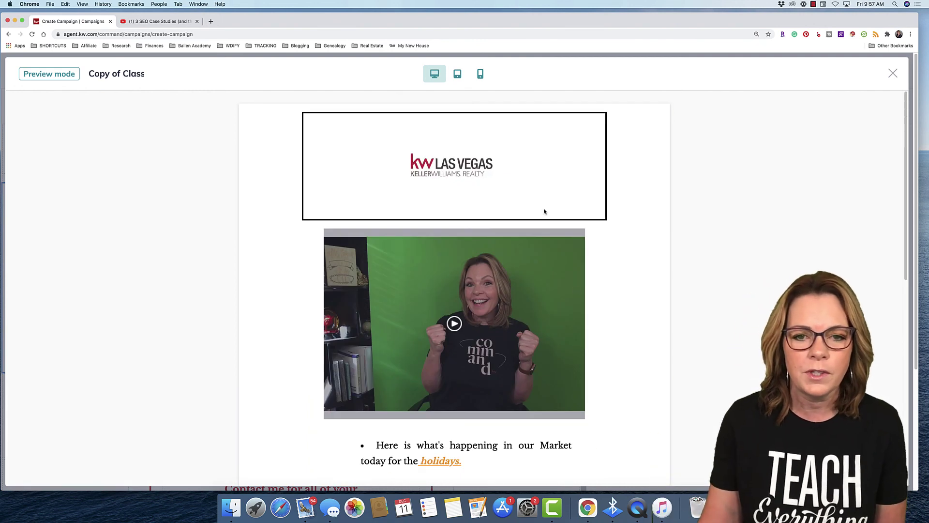
Step: Review the email at mobile width, then close the preview
{"action": "left_click", "coordinate": [486, 78]}
{"action": "scroll", "coordinate": [473, 290], "scroll_direction": "down", "scroll_amount": 8}
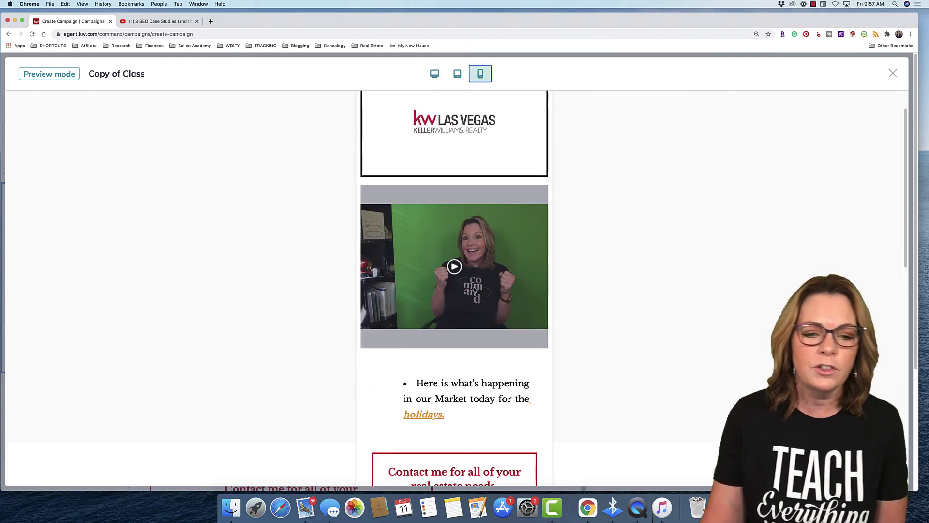
{"action": "scroll", "coordinate": [457, 165], "scroll_direction": "up", "scroll_amount": 4}
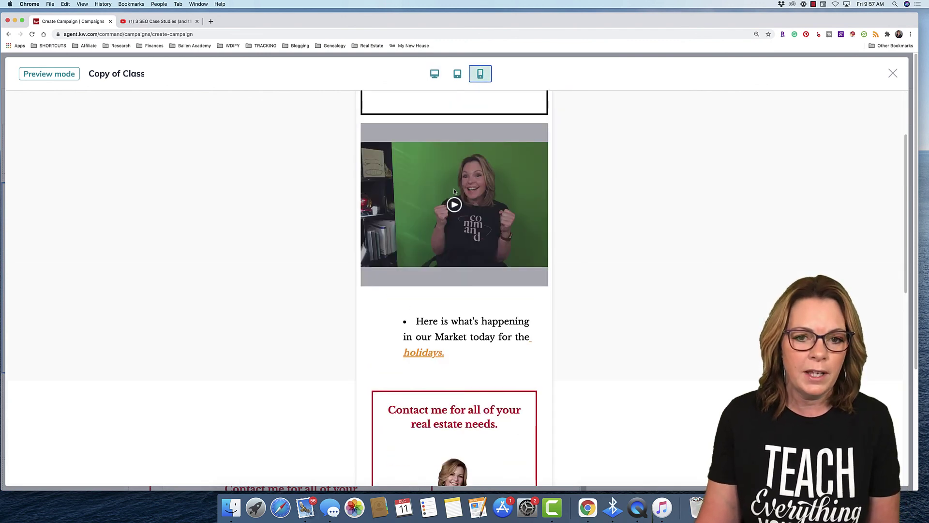
{"action": "scroll", "coordinate": [467, 192], "scroll_direction": "up", "scroll_amount": 4}
{"action": "scroll", "coordinate": [451, 228], "scroll_direction": "down", "scroll_amount": 4}
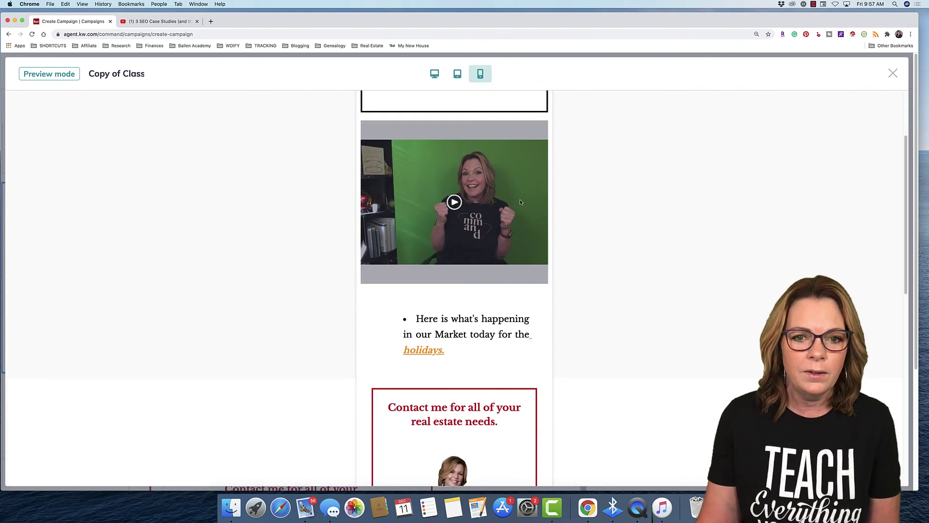
{"action": "scroll", "coordinate": [520, 202], "scroll_direction": "up", "scroll_amount": 1}
{"action": "scroll", "coordinate": [172, 156], "scroll_direction": "up", "scroll_amount": 4}
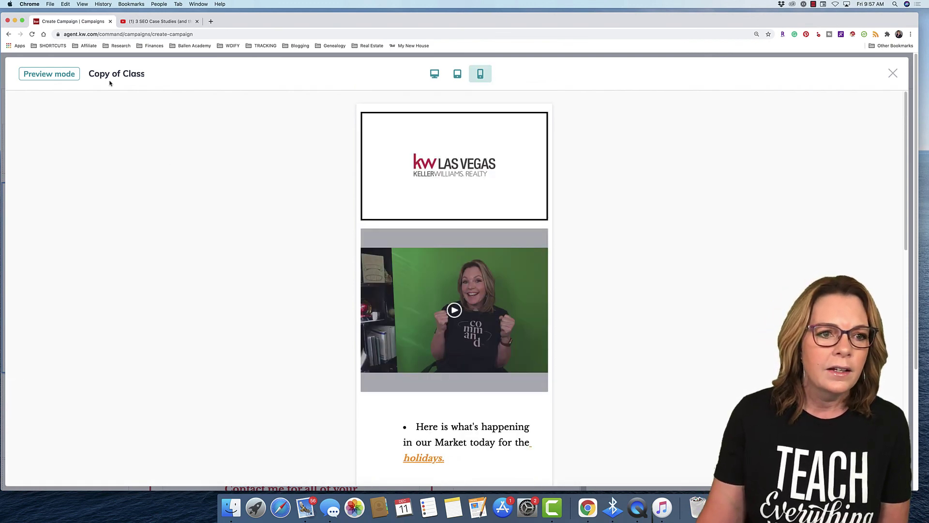
{"action": "scroll", "coordinate": [715, 259], "scroll_direction": "down", "scroll_amount": 10}
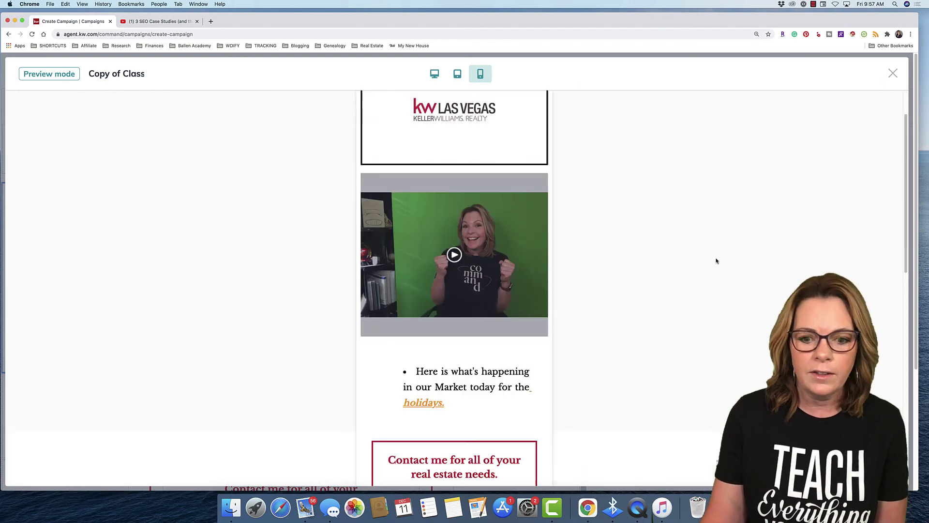
{"action": "scroll", "coordinate": [715, 259], "scroll_direction": "up", "scroll_amount": 9}
{"action": "scroll", "coordinate": [717, 267], "scroll_direction": "up", "scroll_amount": 2}
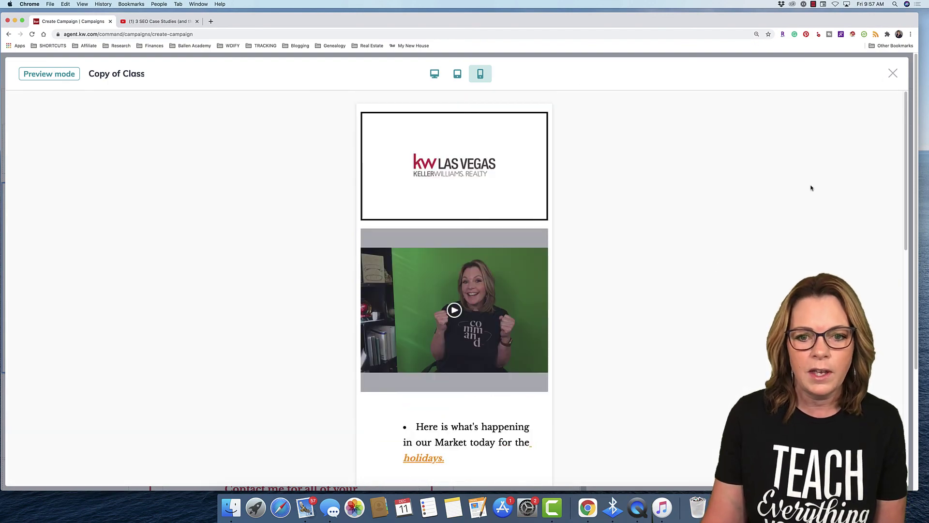
{"action": "left_click", "coordinate": [891, 75]}
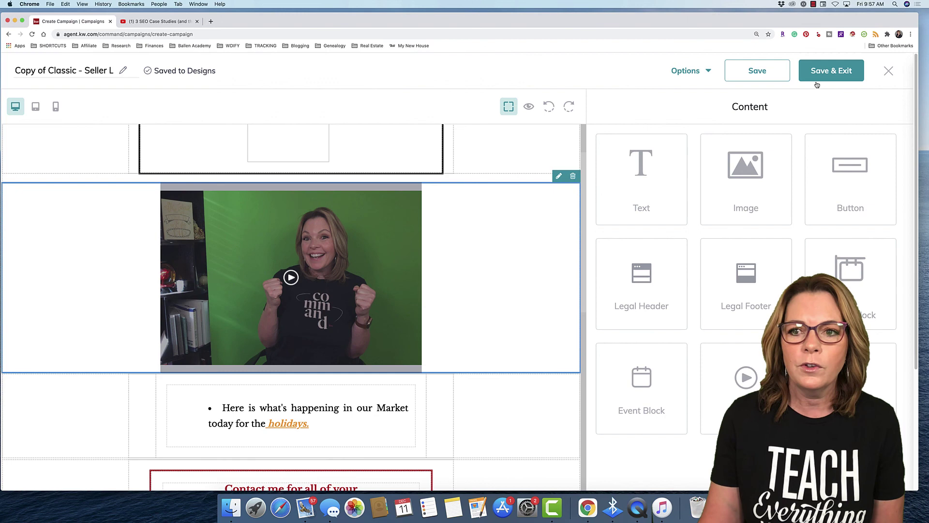
Step: Save and exit the design, keep SOI as the recipients list, and edit it
{"action": "left_click", "coordinate": [765, 76]}
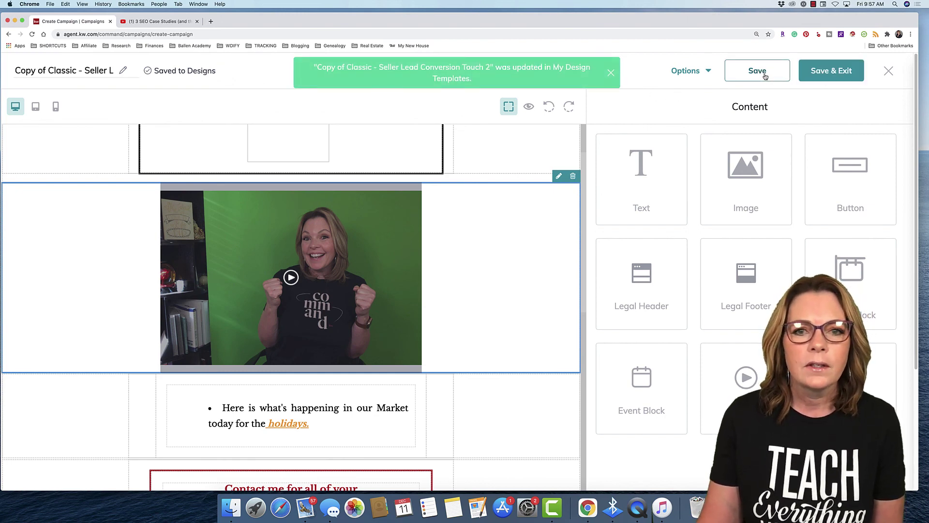
{"action": "left_click", "coordinate": [827, 71]}
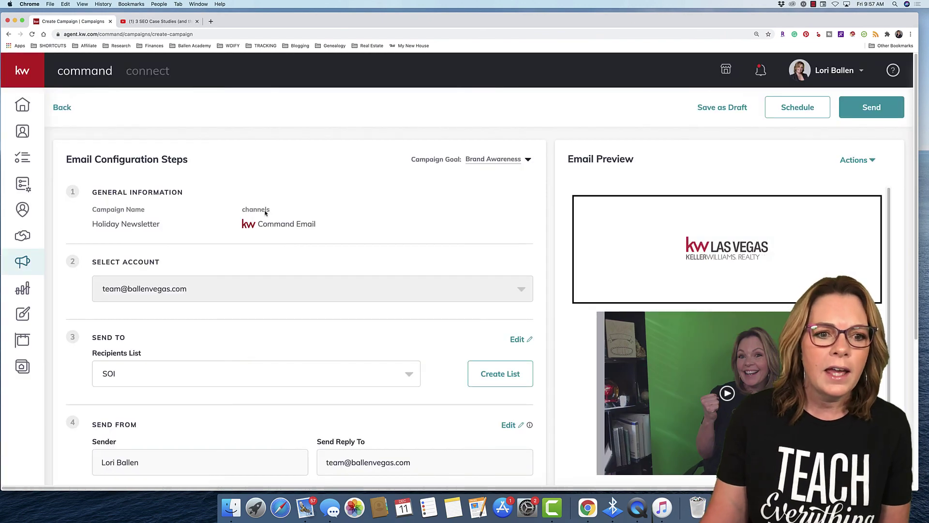
{"action": "scroll", "coordinate": [220, 273], "scroll_direction": "down", "scroll_amount": 5}
{"action": "left_click", "coordinate": [134, 238]}
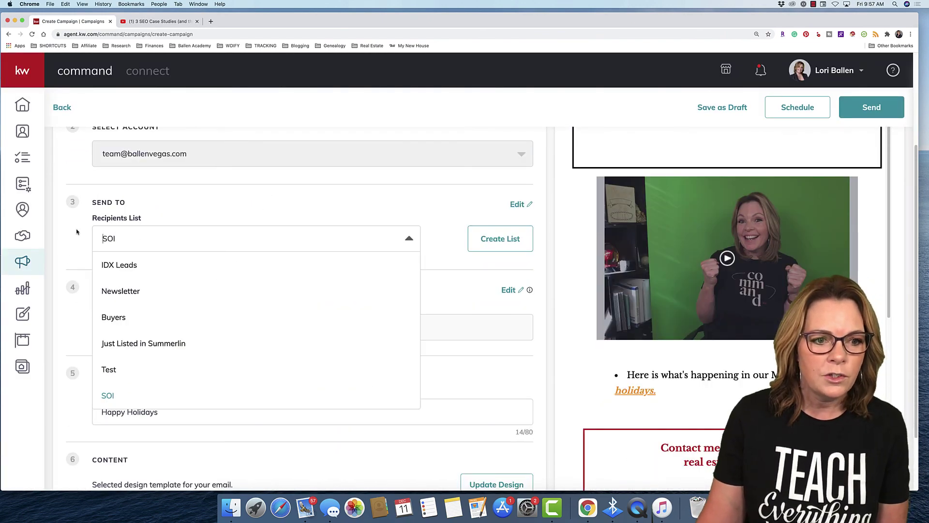
{"action": "left_click", "coordinate": [115, 243]}
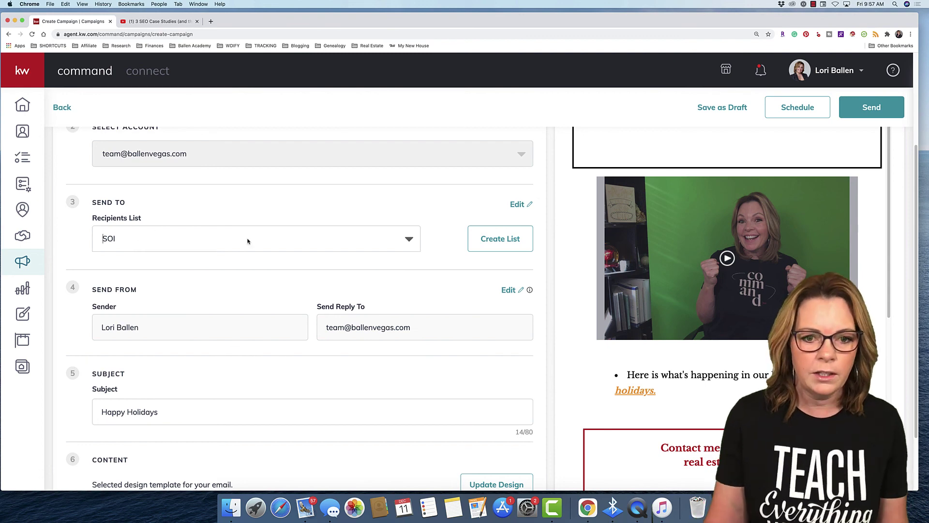
{"action": "left_click", "coordinate": [517, 205]}
Step: Clear the existing list name and deselect all eight SOI contacts
{"action": "double_click", "coordinate": [329, 175]}
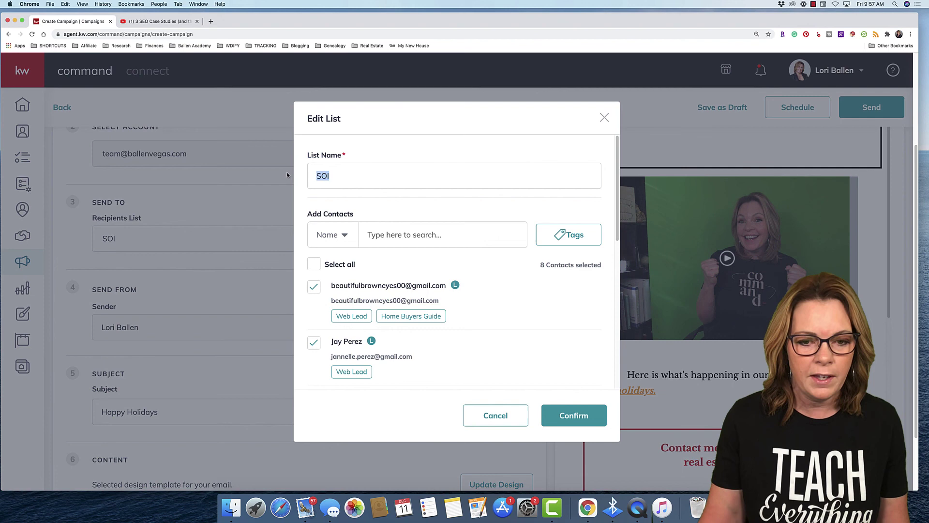
{"action": "key", "text": "BackSpace"}
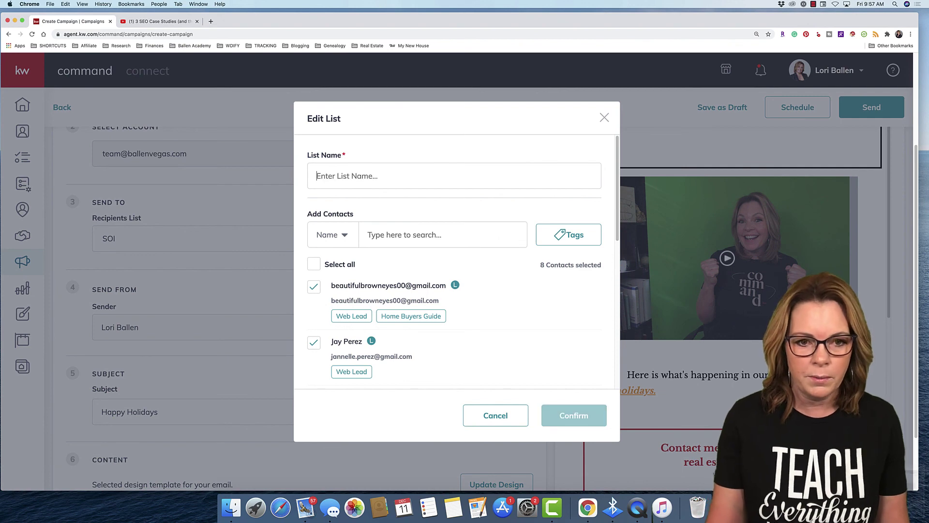
{"action": "double_click", "coordinate": [314, 267]}
Step: Find the single contact by an email search and begin typing a new list name
{"action": "left_click", "coordinate": [392, 236]}
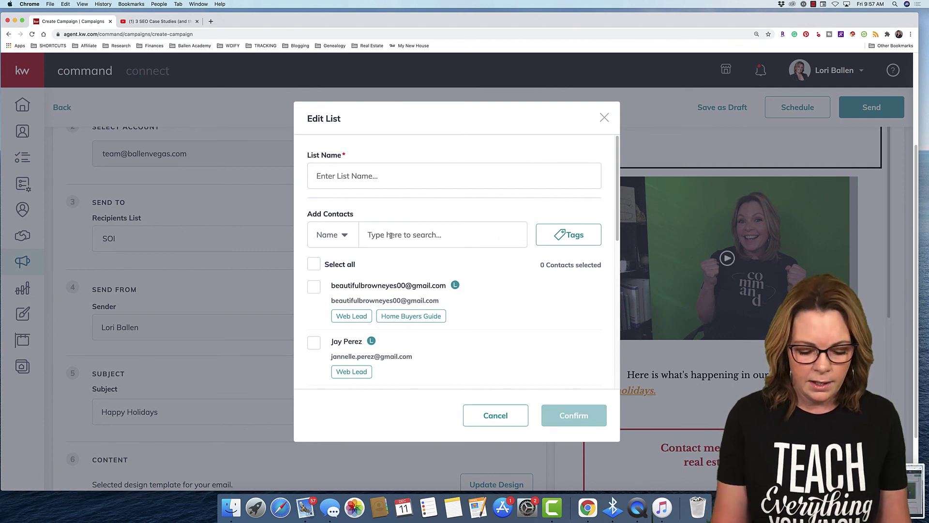
{"action": "type", "text": "lori"}
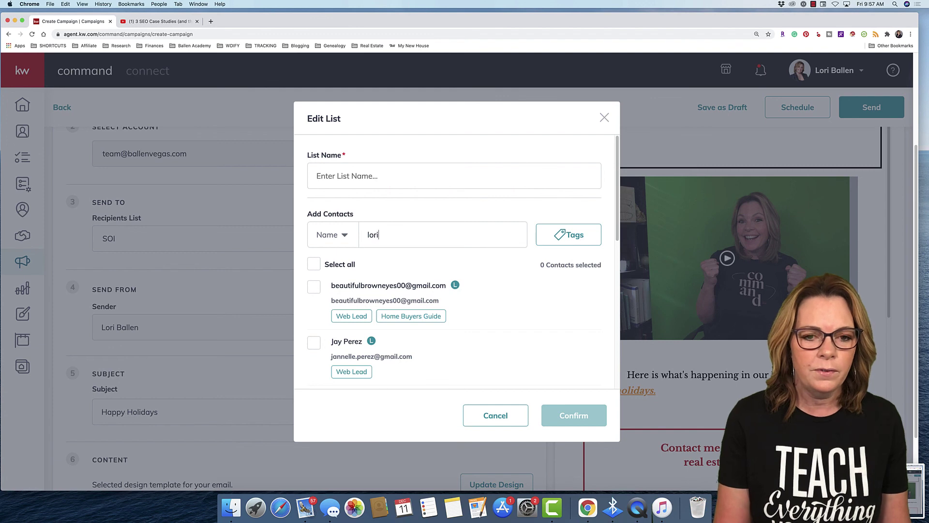
{"action": "type", "text": " bal"}
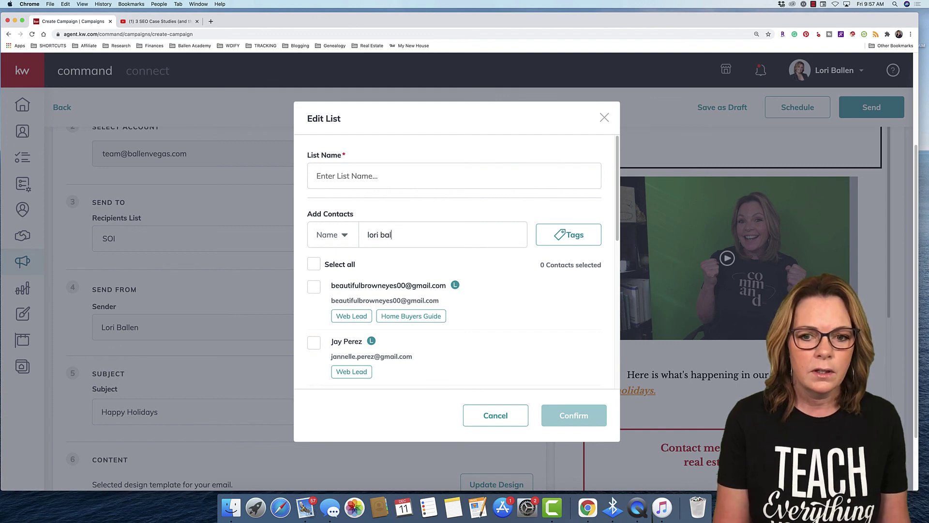
{"action": "type", "text": "len"}
{"action": "left_click", "coordinate": [342, 242]}
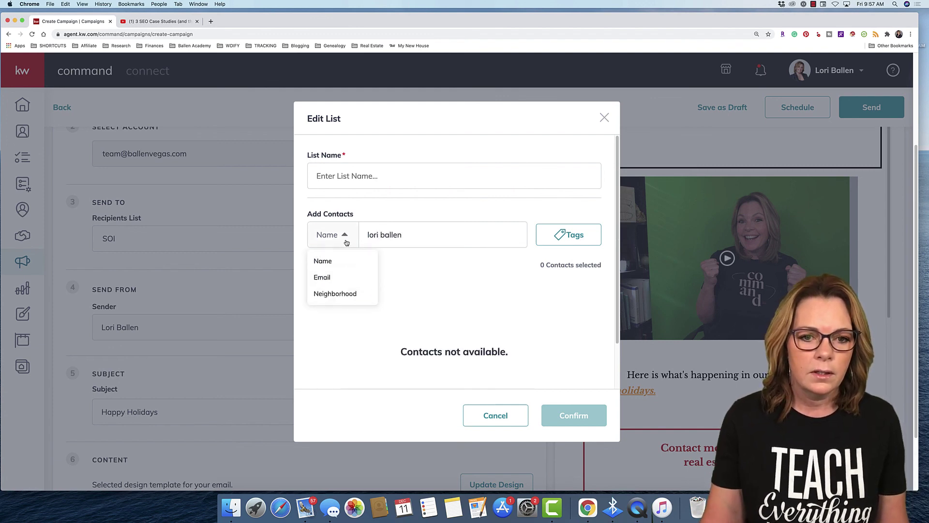
{"action": "left_click", "coordinate": [329, 279]}
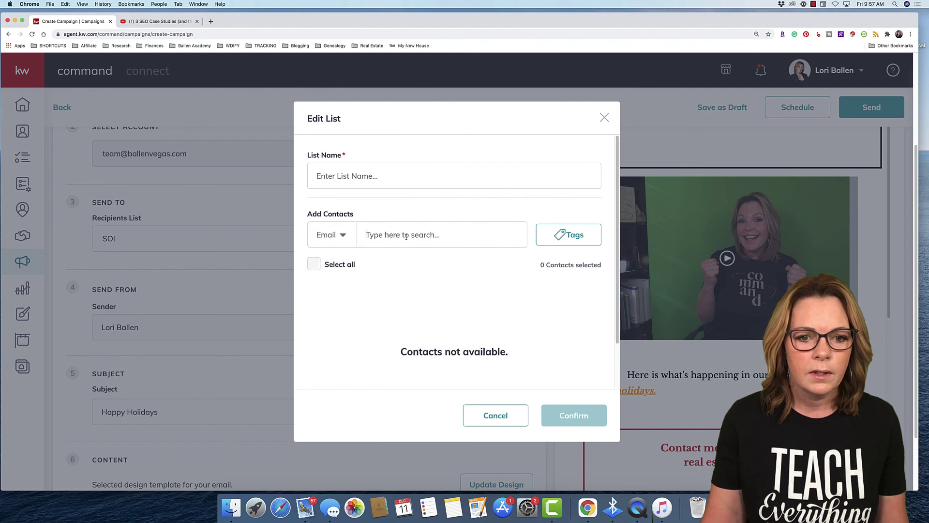
{"action": "type", "text": "ballen"}
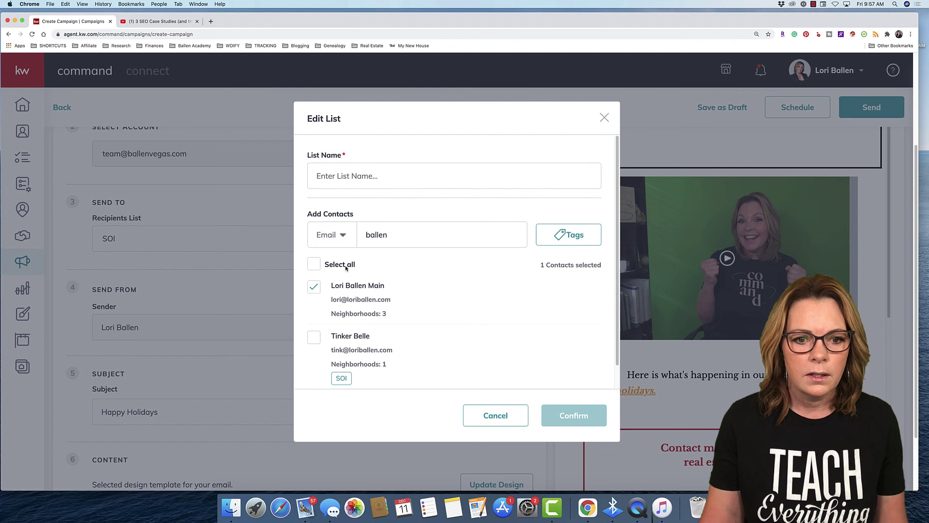
{"action": "left_click", "coordinate": [349, 174]}
{"action": "type", "text": "Lori Ballen"}
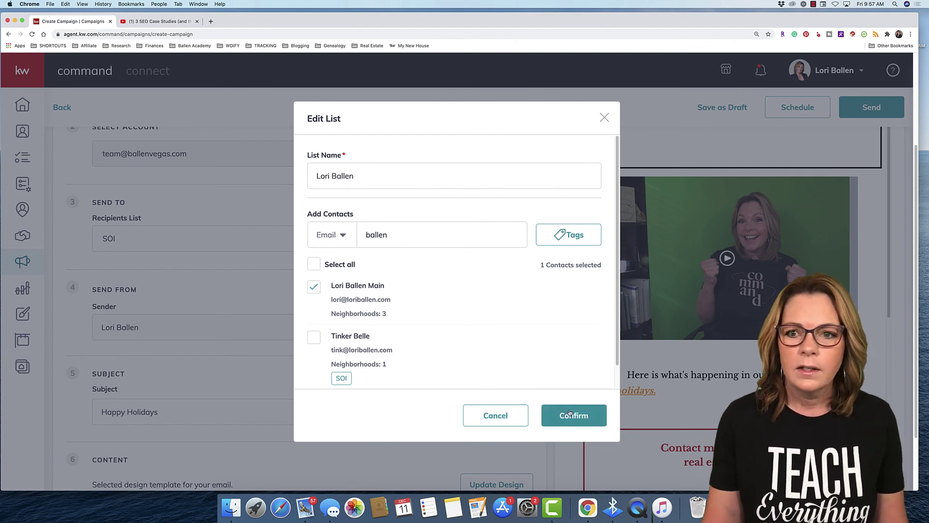
{"action": "left_click", "coordinate": [583, 423]}
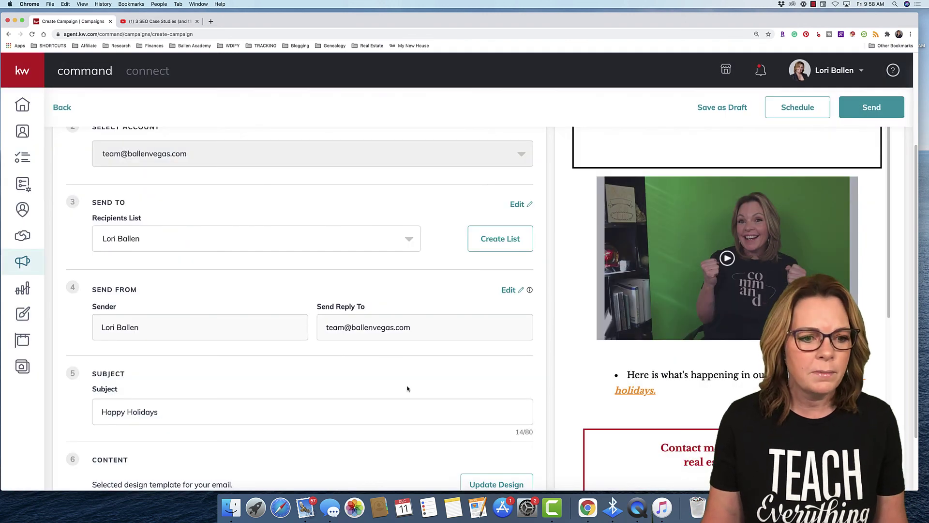
{"action": "scroll", "coordinate": [387, 383], "scroll_direction": "down", "scroll_amount": 3}
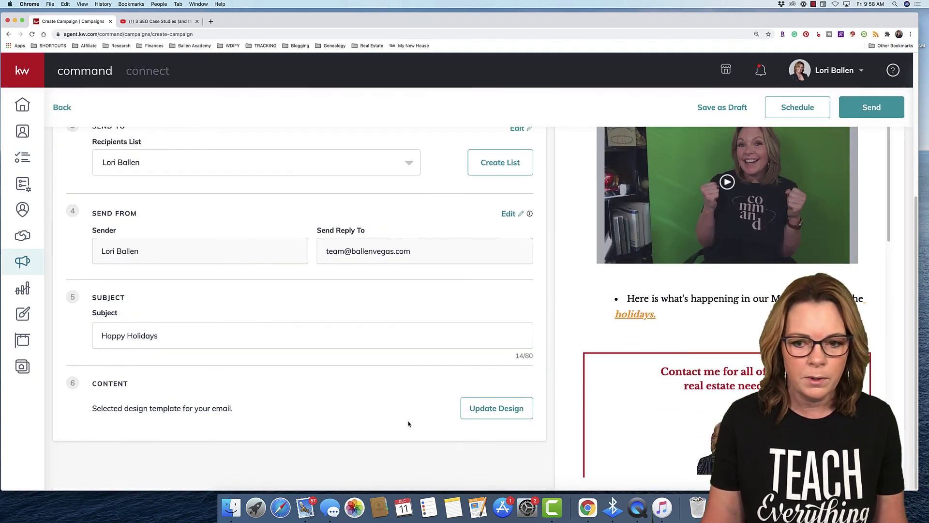
{"action": "scroll", "coordinate": [363, 269], "scroll_direction": "up", "scroll_amount": 3}
{"action": "scroll", "coordinate": [359, 276], "scroll_direction": "down", "scroll_amount": 3}
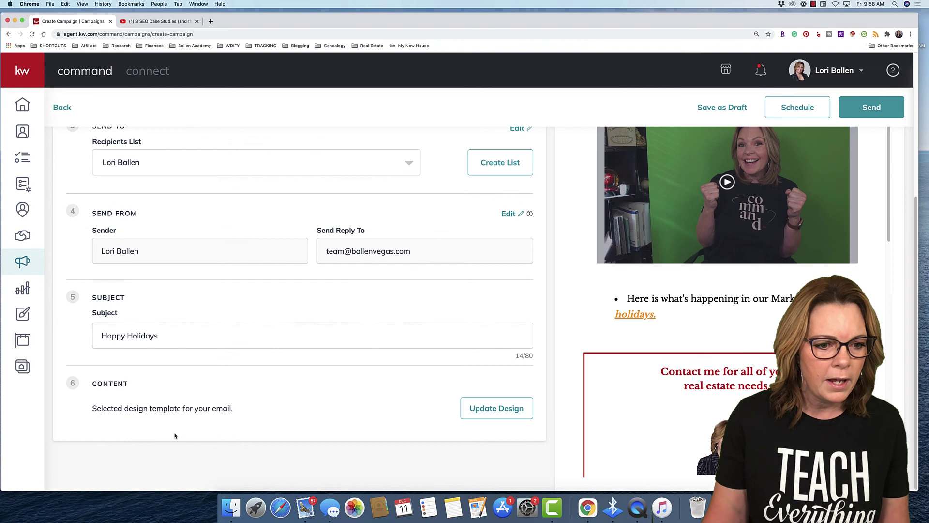
{"action": "scroll", "coordinate": [340, 297], "scroll_direction": "up", "scroll_amount": 4}
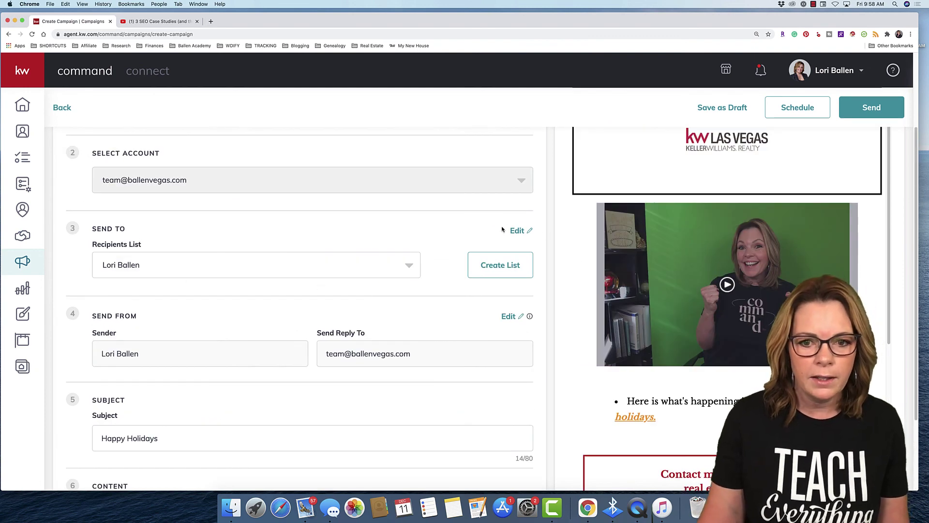
{"action": "scroll", "coordinate": [501, 317], "scroll_direction": "down", "scroll_amount": 4}
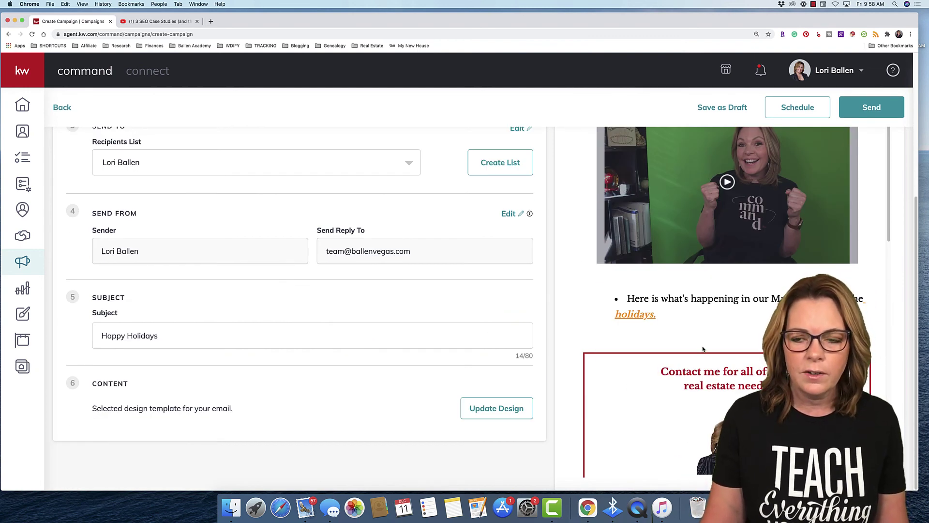
{"action": "scroll", "coordinate": [626, 370], "scroll_direction": "down", "scroll_amount": 10}
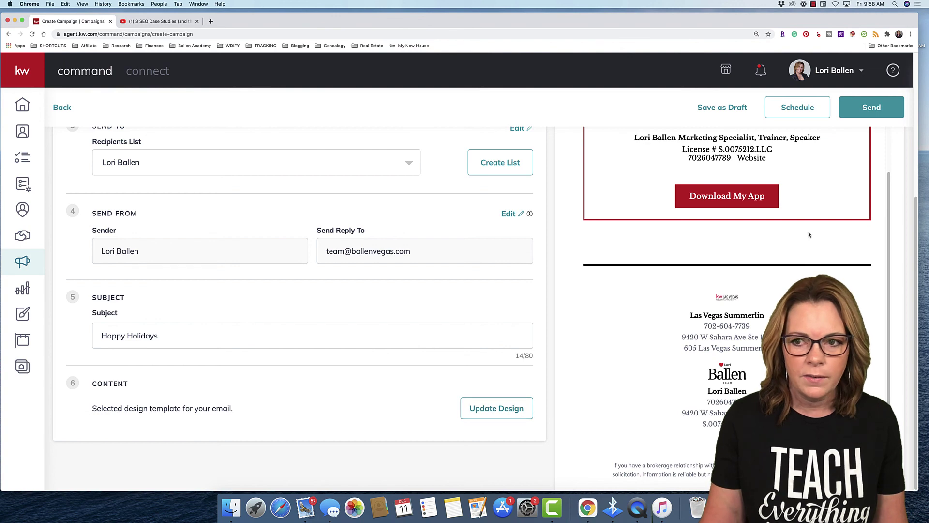
{"action": "scroll", "coordinate": [736, 208], "scroll_direction": "up", "scroll_amount": 1}
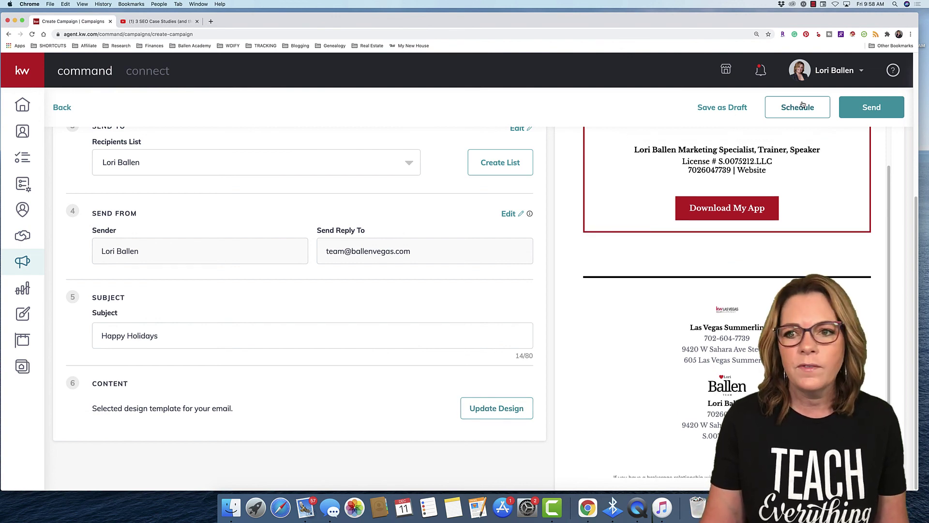
{"action": "scroll", "coordinate": [743, 300], "scroll_direction": "down", "scroll_amount": 3}
{"action": "scroll", "coordinate": [724, 281], "scroll_direction": "up", "scroll_amount": 5}
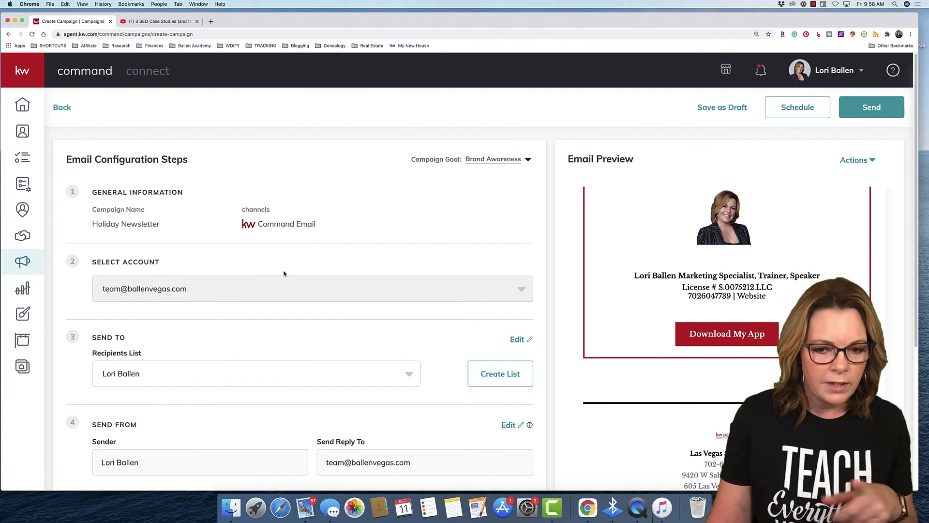
Step: Send the Holiday Newsletter campaign immediately from the Send Email Campaign dialog
{"action": "left_click", "coordinate": [872, 112]}
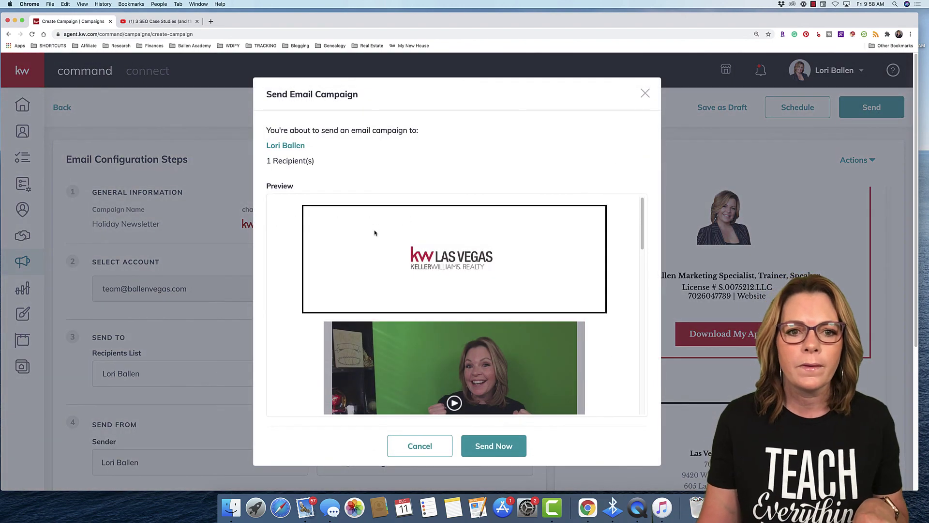
{"action": "scroll", "coordinate": [403, 296], "scroll_direction": "down", "scroll_amount": 3}
{"action": "scroll", "coordinate": [404, 296], "scroll_direction": "down", "scroll_amount": 10}
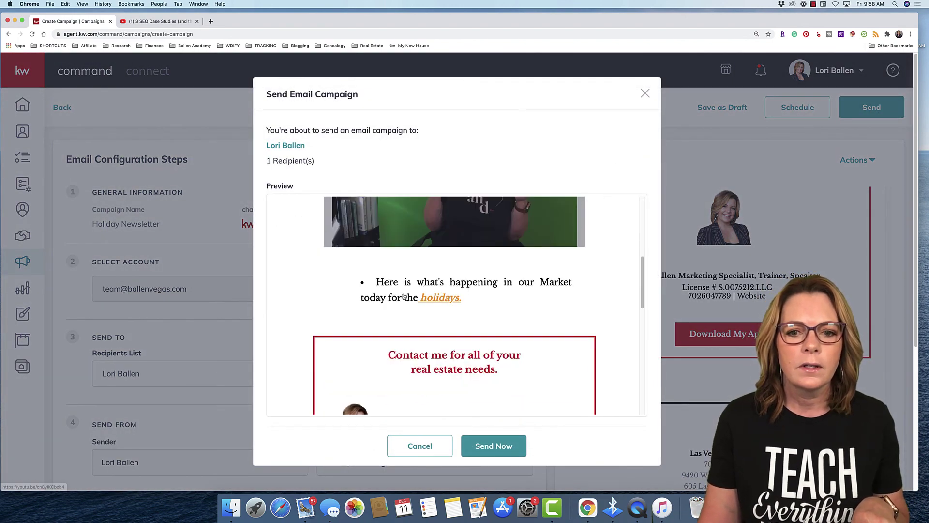
{"action": "left_click", "coordinate": [504, 447]}
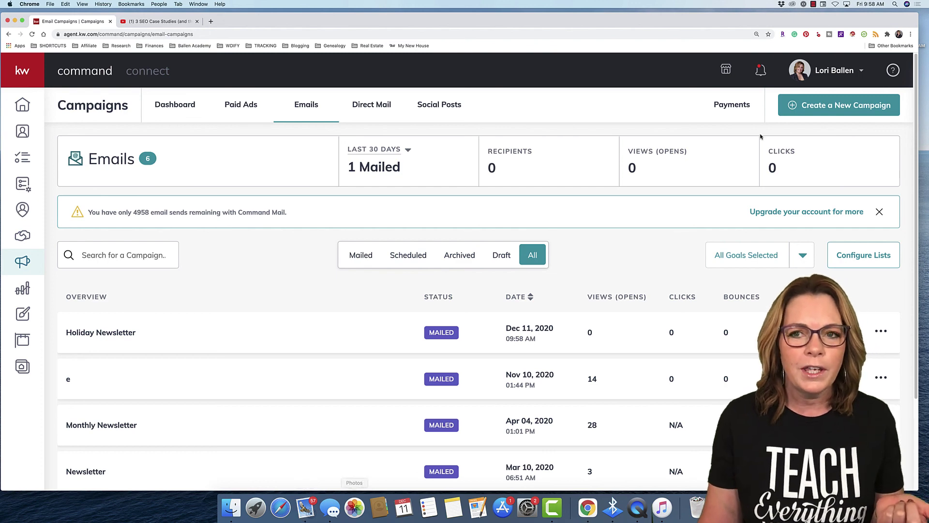
Step: Open the received Happy Holidays email in a larger Mail window and follow its video link
{"action": "left_click", "coordinate": [813, 4]}
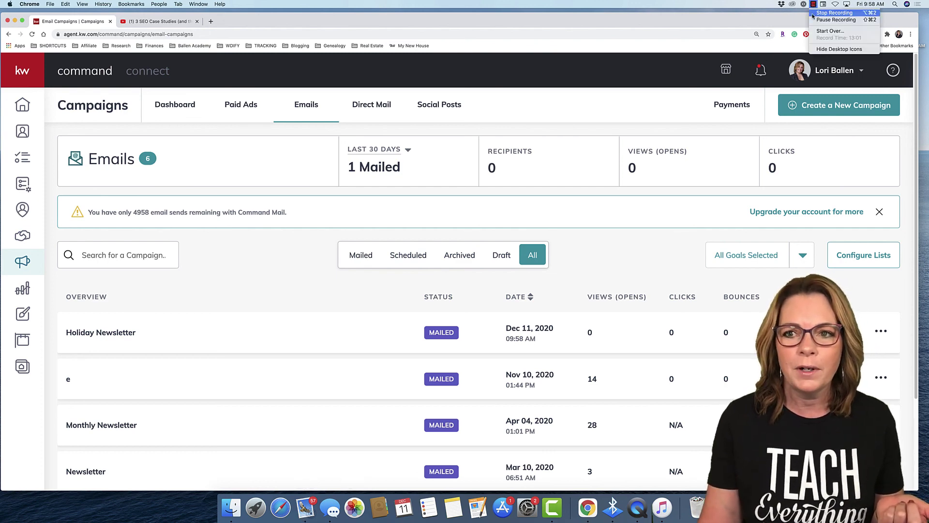
{"action": "left_click", "coordinate": [835, 20]}
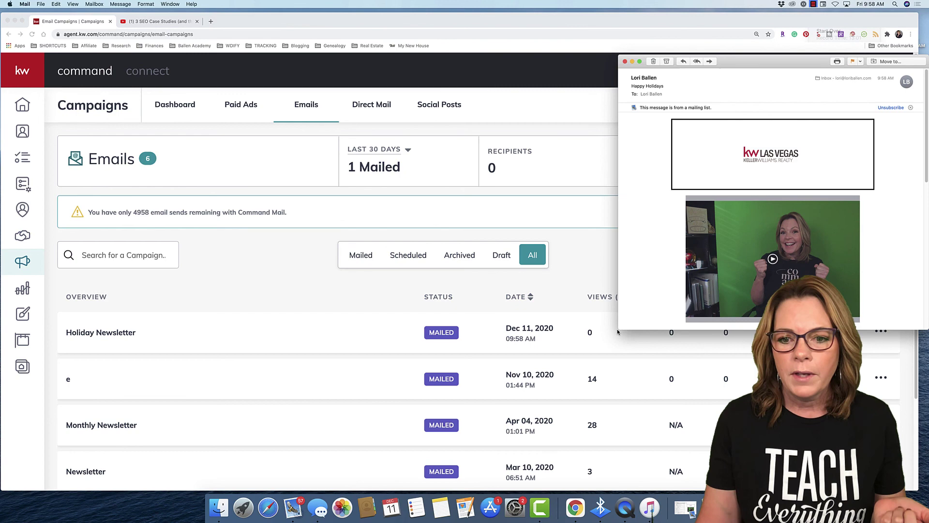
{"action": "left_click_drag", "start_coordinate": [620, 332], "coordinate": [751, 493]}
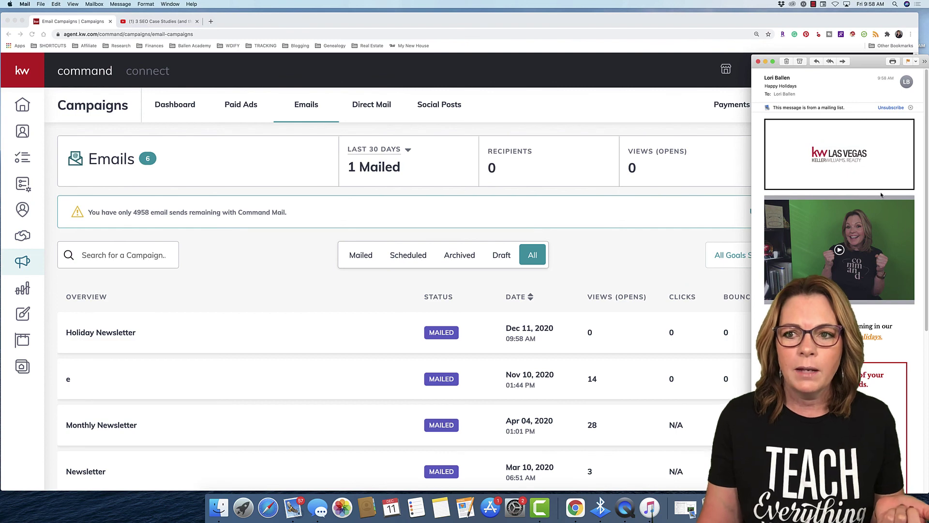
{"action": "left_click_drag", "start_coordinate": [853, 66], "coordinate": [336, 49]}
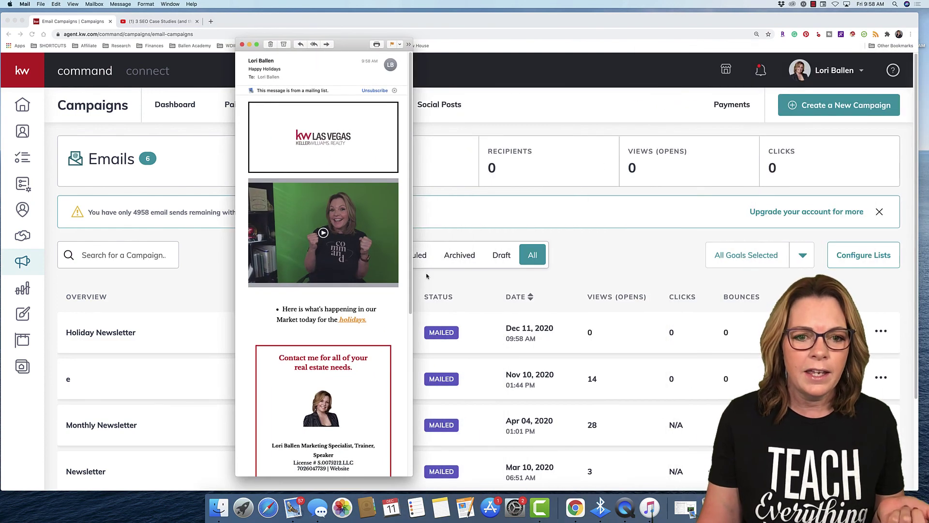
{"action": "left_click_drag", "start_coordinate": [413, 267], "coordinate": [534, 255]}
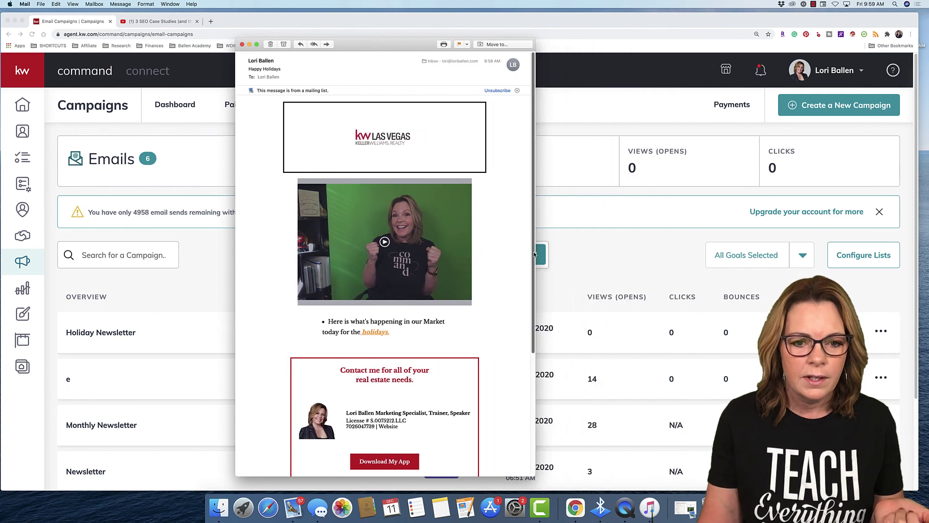
{"action": "left_click", "coordinate": [385, 243]}
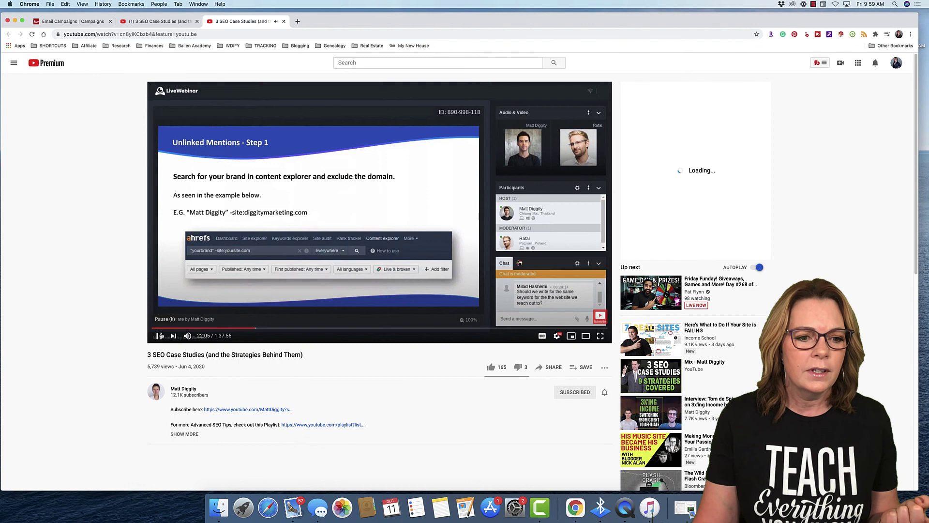
Step: Switch from YouTube back to the Email Campaigns tab in Chrome
{"action": "left_click", "coordinate": [71, 21]}
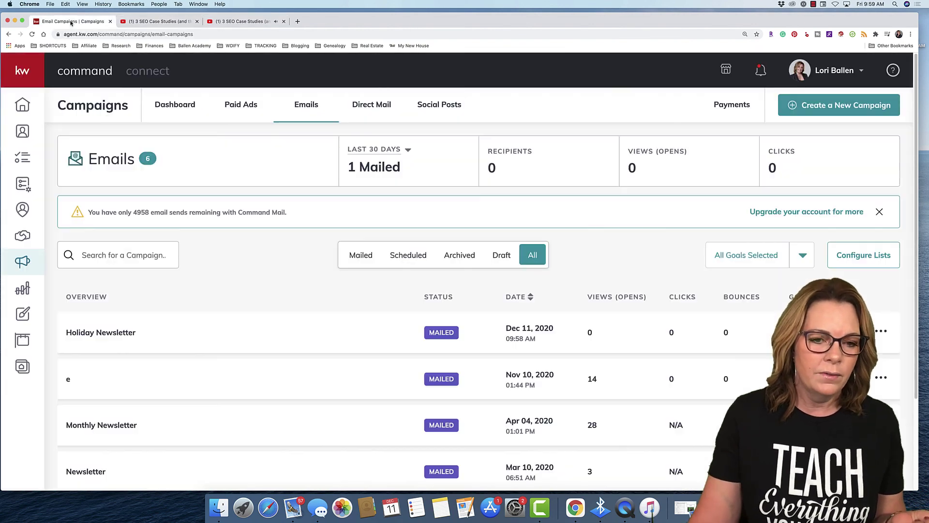
Step: Go to SmartPlans, leaving the campaign page without saving
{"action": "left_click", "coordinate": [22, 186]}
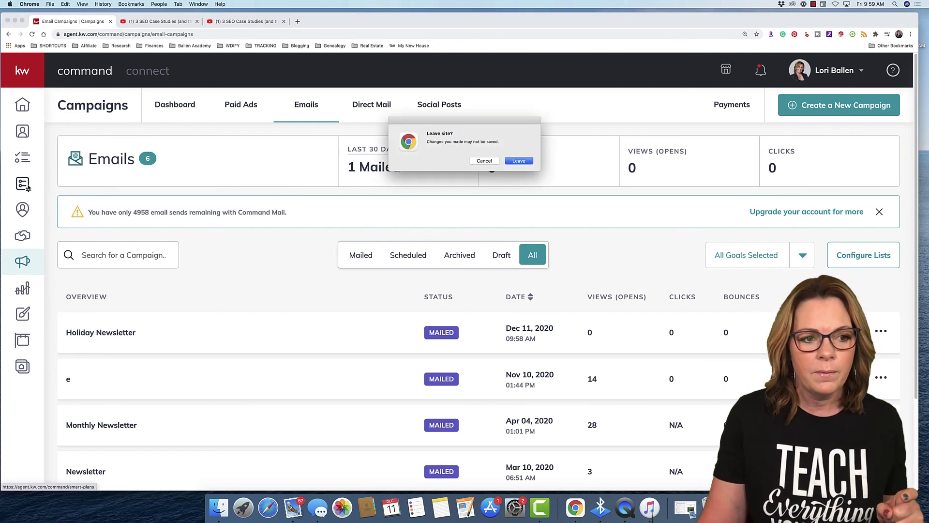
{"action": "left_click", "coordinate": [516, 161]}
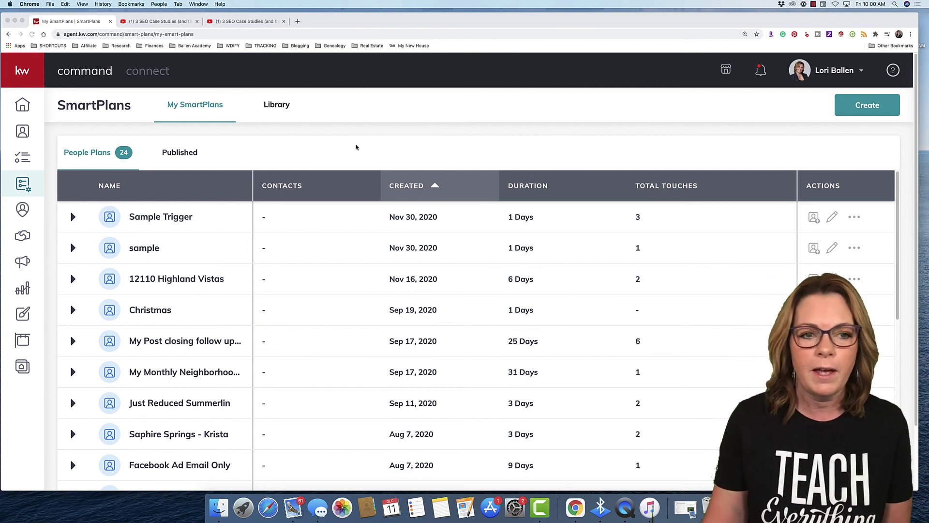
Step: Create a new SmartPlan named with the user's first name plus 'Video Sample'
{"action": "left_click", "coordinate": [869, 108]}
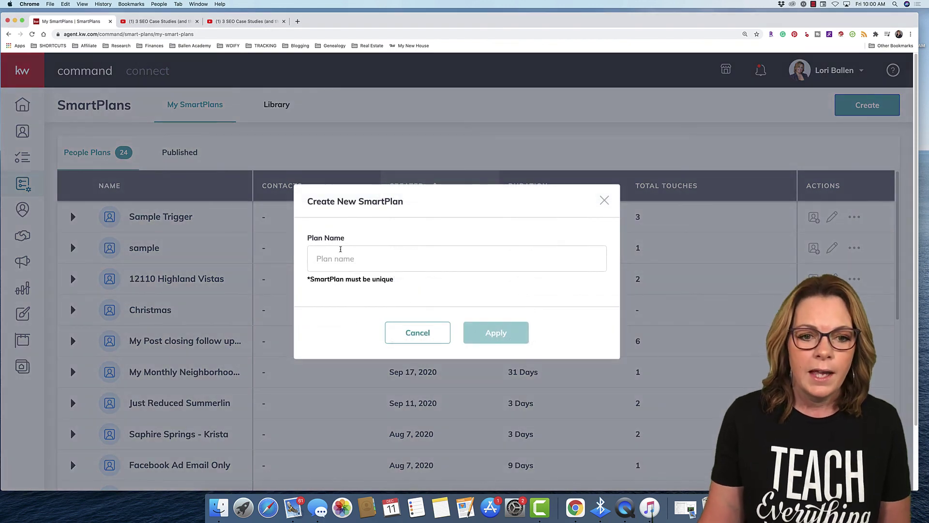
{"action": "left_click", "coordinate": [343, 260]}
{"action": "type", "text": "Lor"}
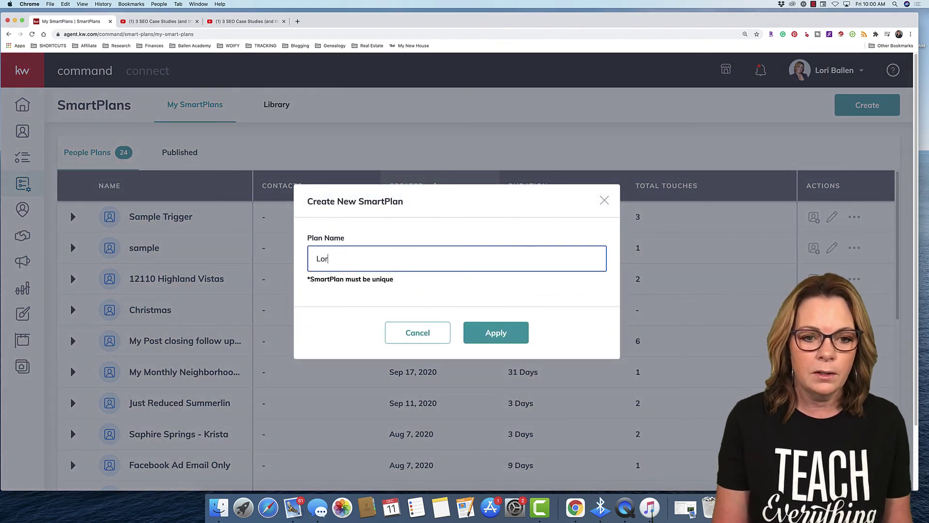
{"action": "type", "text": "i's Video Sample"}
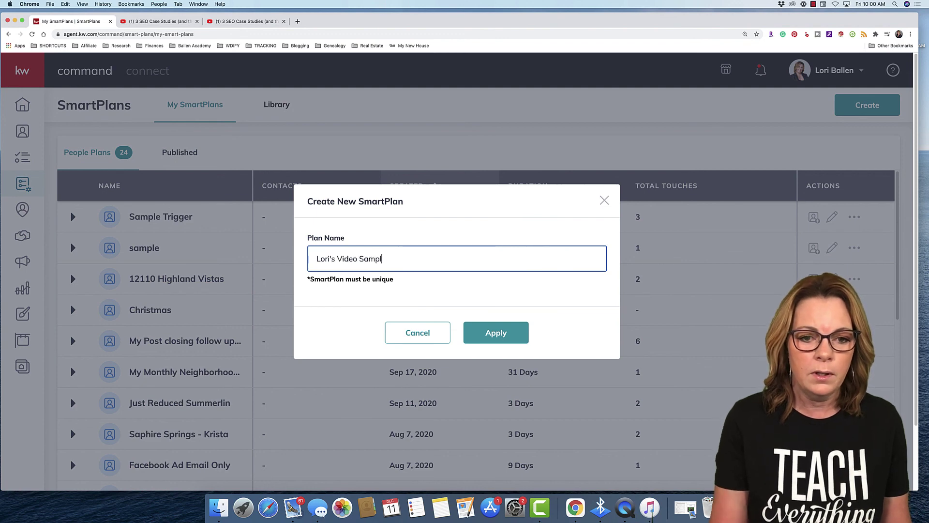
{"action": "left_click", "coordinate": [504, 338]}
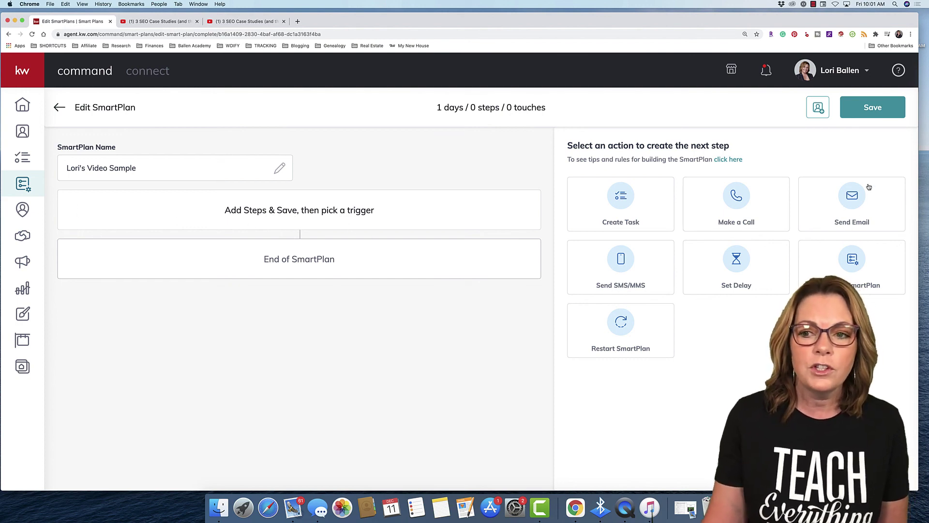
Step: Add a Send Email step to the SmartPlan
{"action": "left_click", "coordinate": [848, 198]}
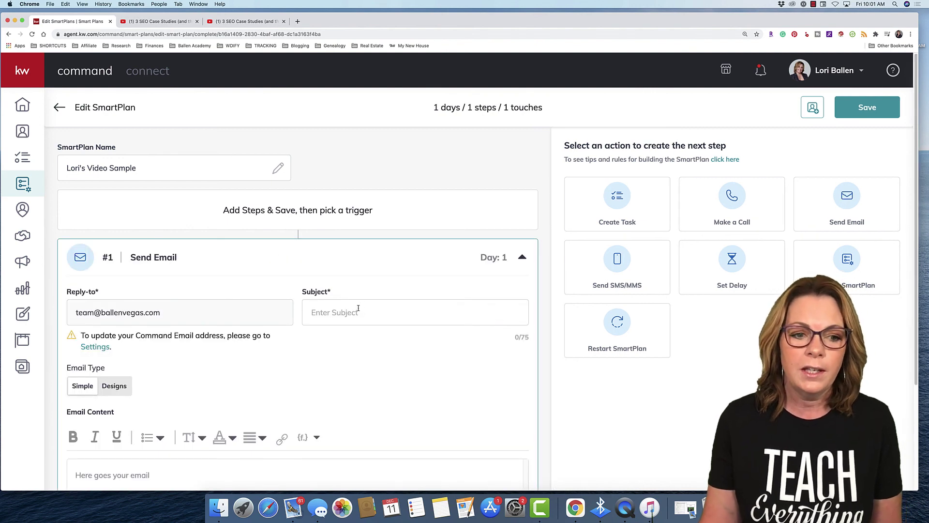
{"action": "scroll", "coordinate": [380, 316], "scroll_direction": "down", "scroll_amount": 1}
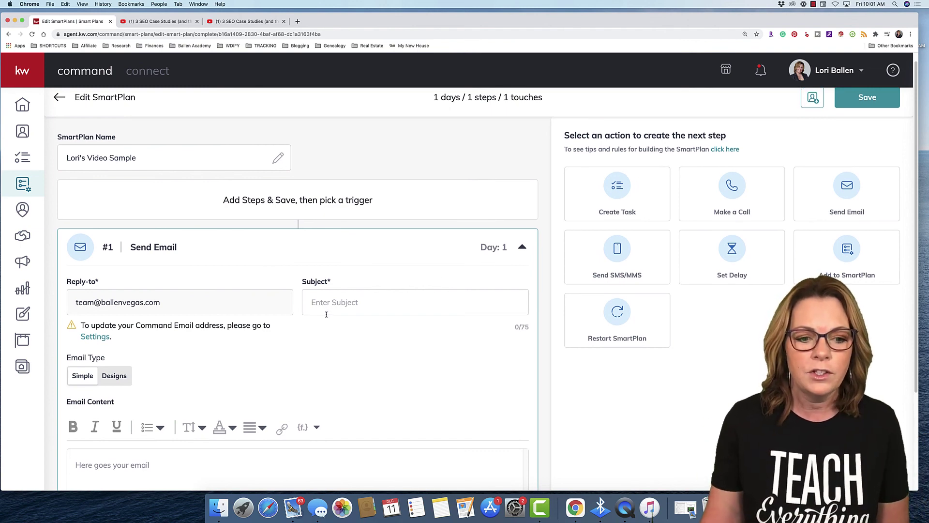
{"action": "scroll", "coordinate": [327, 311], "scroll_direction": "down", "scroll_amount": 3}
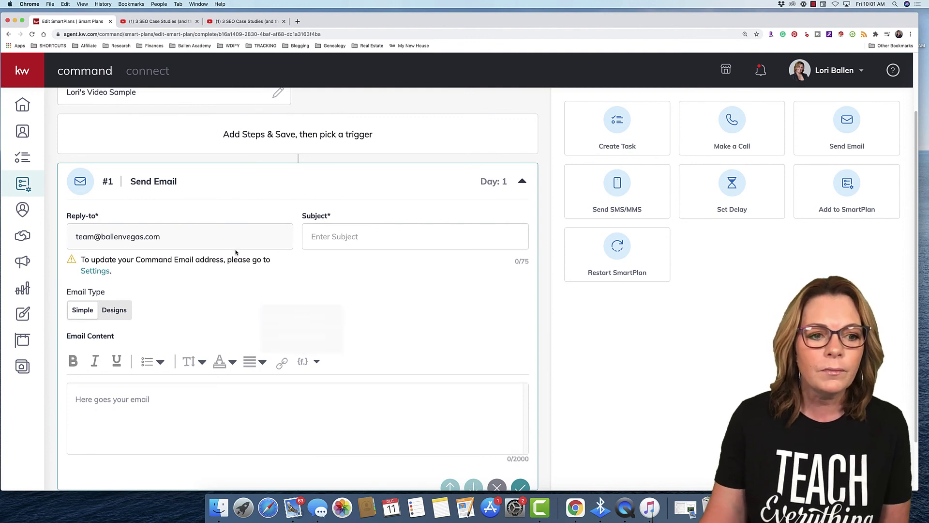
{"action": "scroll", "coordinate": [286, 279], "scroll_direction": "down", "scroll_amount": 1}
Step: Enter 'About your home estimate' as the email subject, replacing the draft 'Happy Holidays'
{"action": "left_click", "coordinate": [329, 217]}
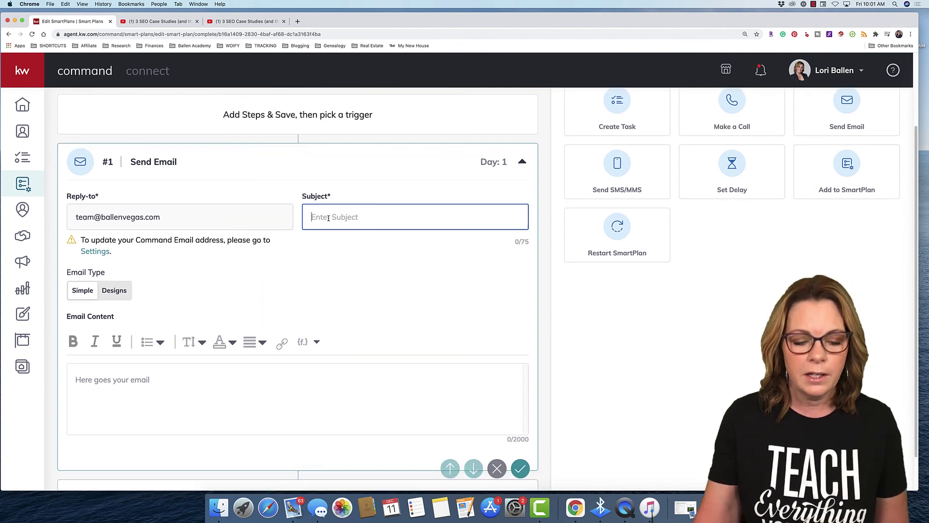
{"action": "type", "text": "Happ"}
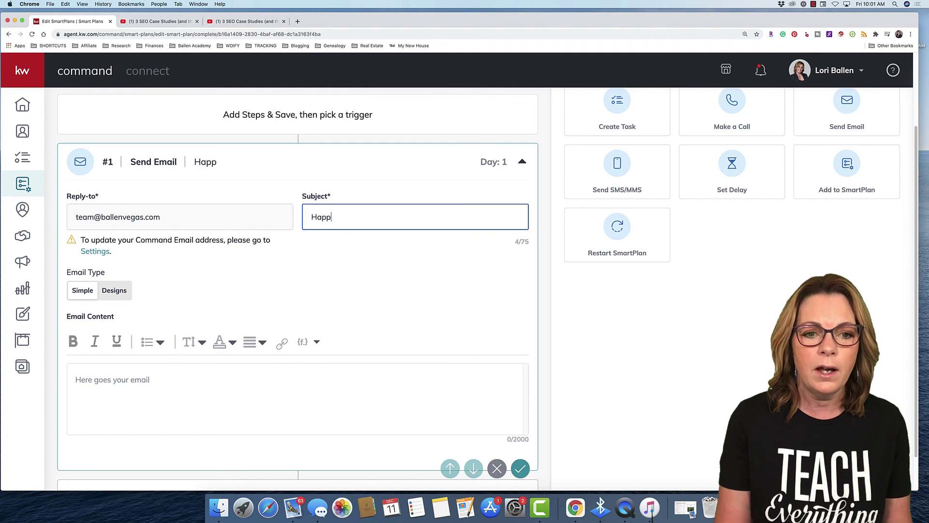
{"action": "type", "text": "y Holid"}
{"action": "key", "text": "BackSpace"}
{"action": "key", "text": "BackSpace"}
{"action": "key", "text": "BackSpace"}
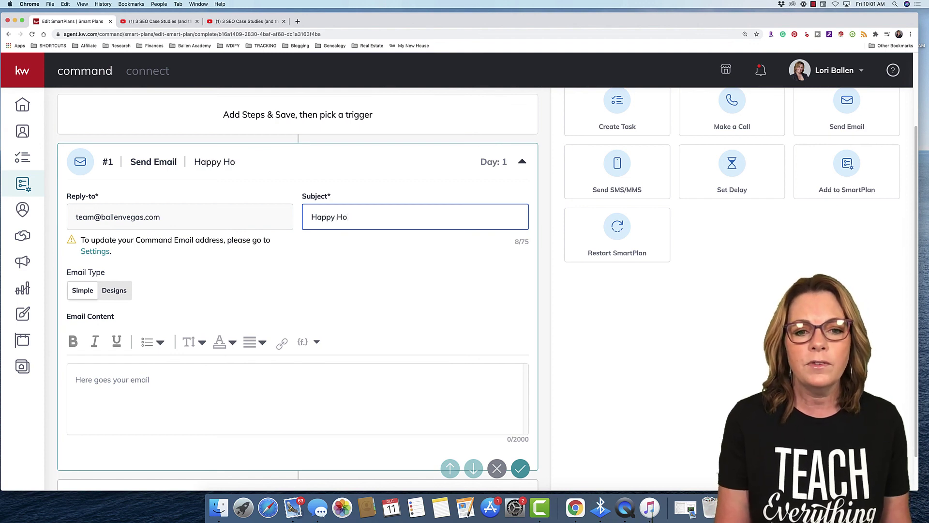
{"action": "type", "text": "lidays"}
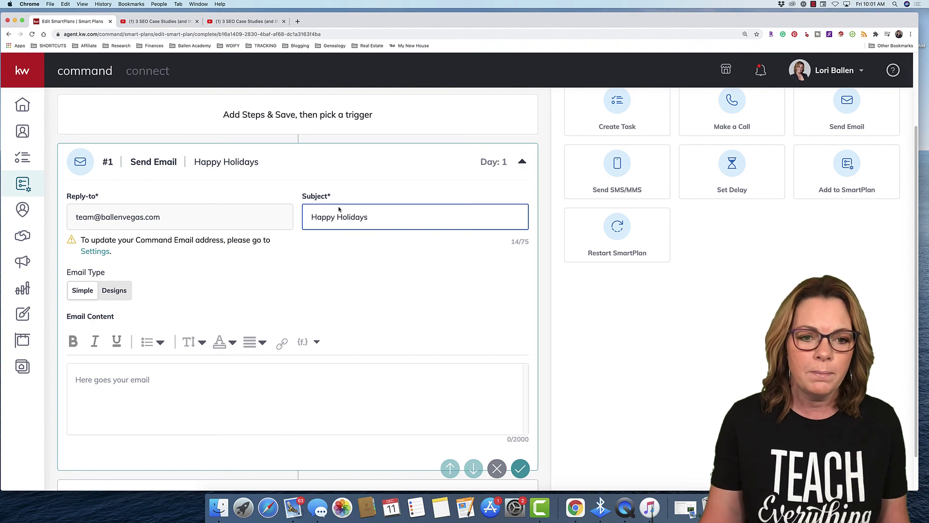
{"action": "left_click_drag", "start_coordinate": [385, 216], "coordinate": [290, 220]}
{"action": "type", "text": "A"}
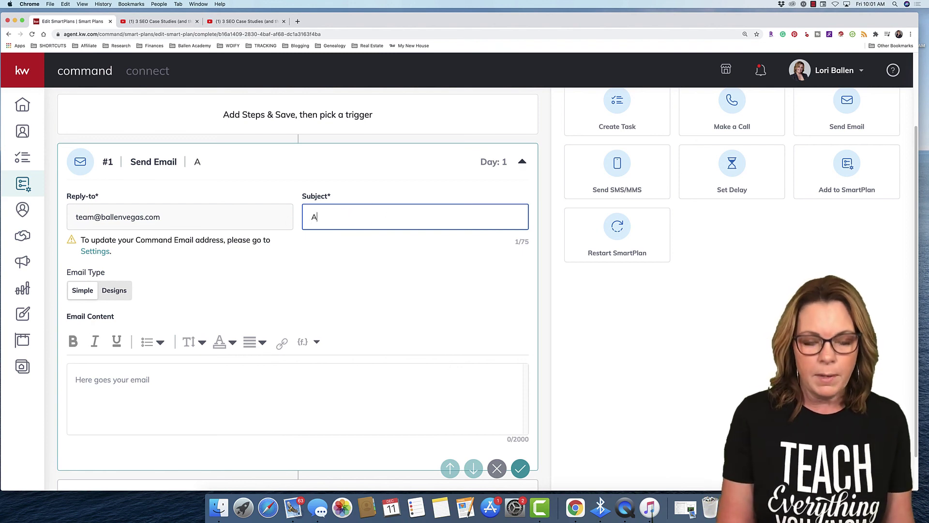
{"action": "type", "text": "bout your home estimate"}
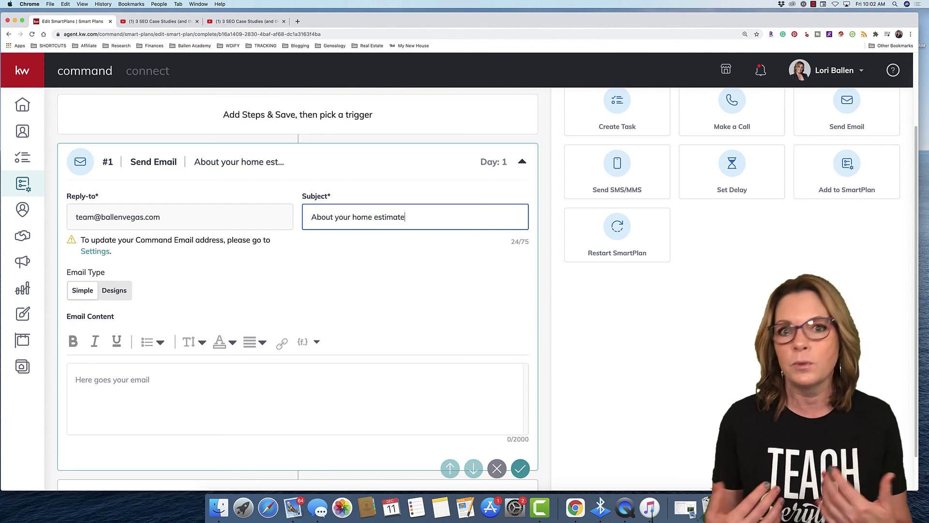
Step: Change the email type to Designs
{"action": "scroll", "coordinate": [183, 271], "scroll_direction": "down", "scroll_amount": 1}
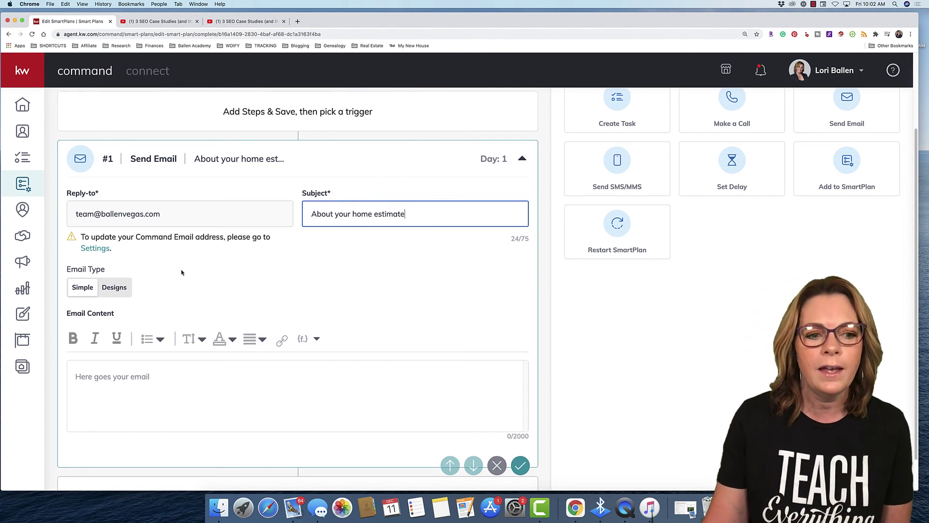
{"action": "left_click", "coordinate": [156, 376]}
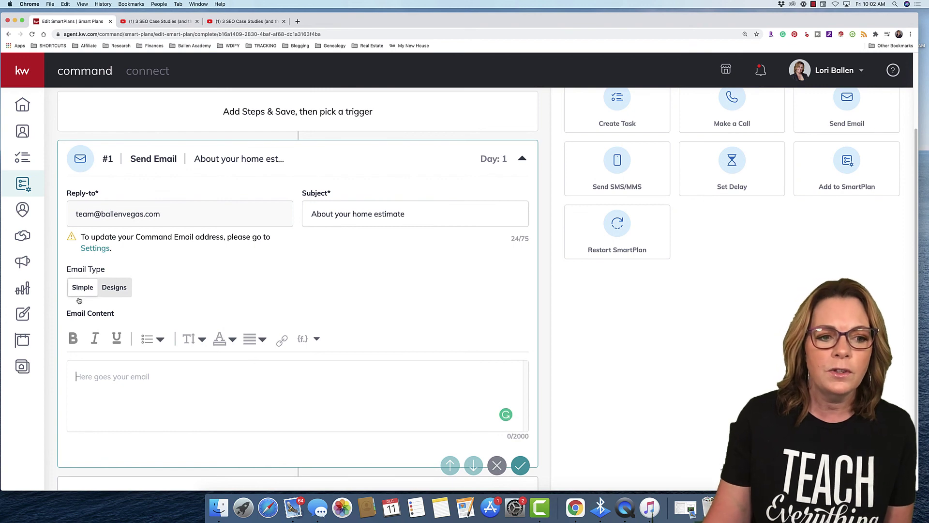
{"action": "left_click", "coordinate": [104, 293]}
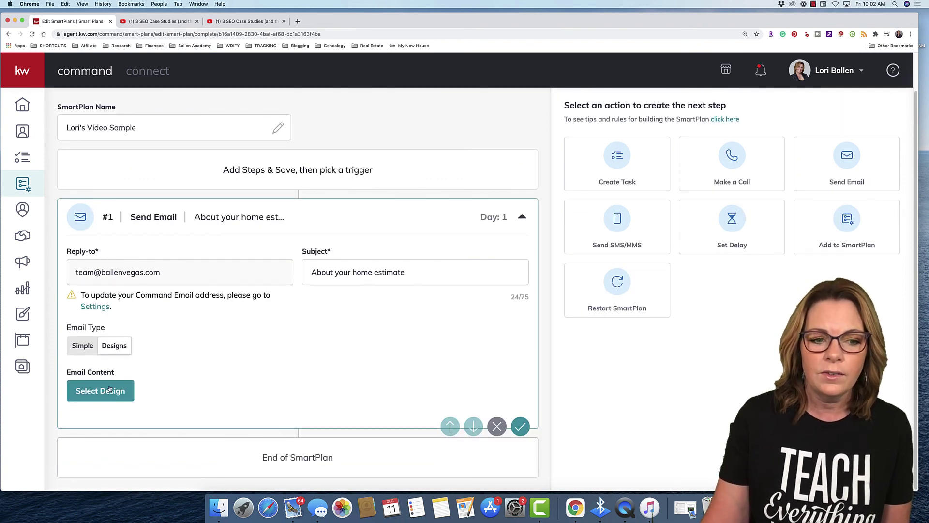
Step: Browse the design library, switching between KWRI Templates and My Design Templates
{"action": "left_click", "coordinate": [96, 394]}
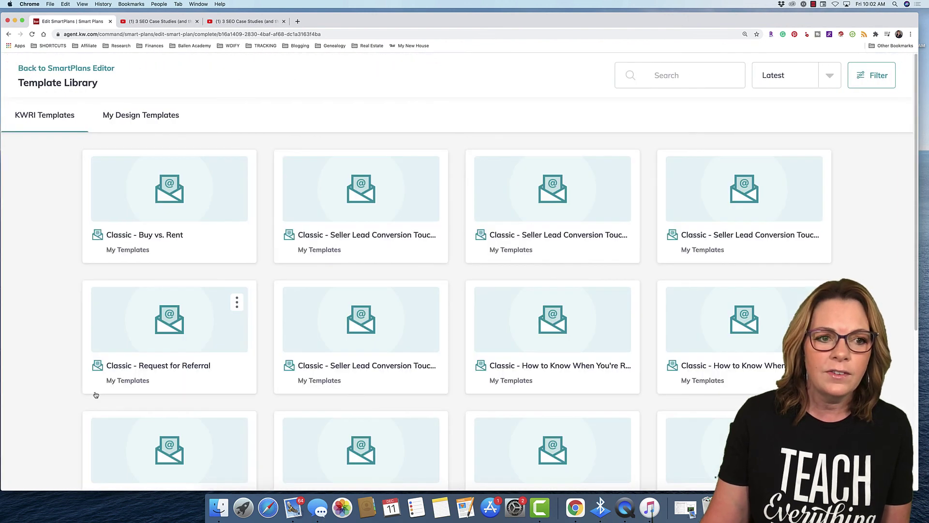
{"action": "left_click", "coordinate": [140, 115]}
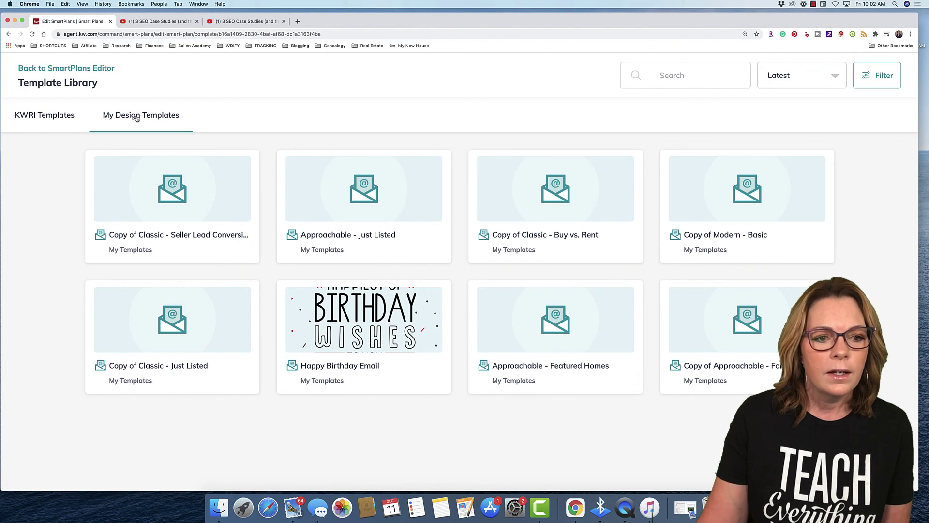
{"action": "left_click", "coordinate": [55, 119]}
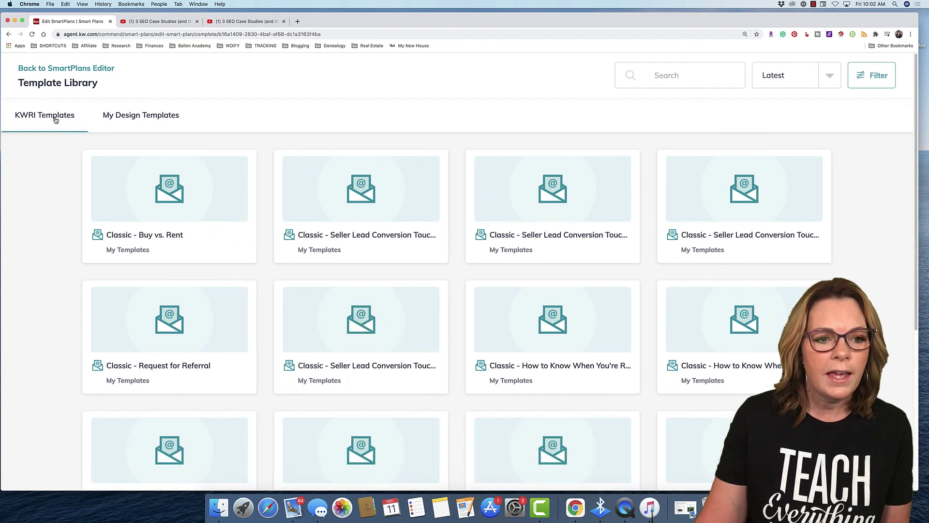
{"action": "left_click", "coordinate": [135, 118]}
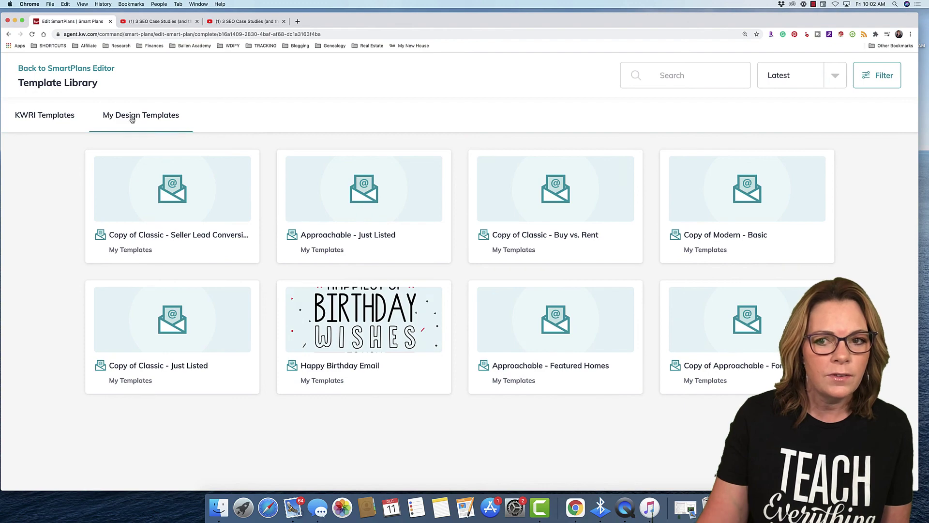
{"action": "left_click", "coordinate": [57, 121]}
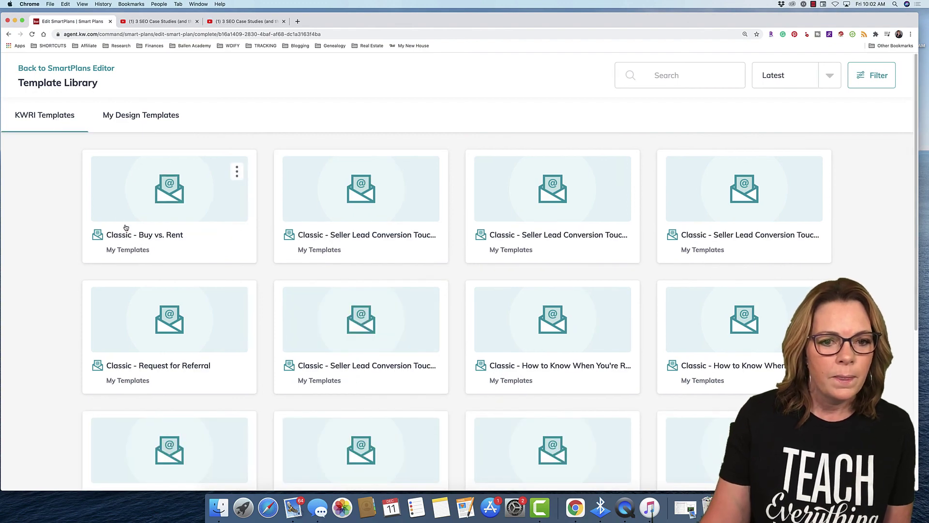
{"action": "scroll", "coordinate": [117, 233], "scroll_direction": "down", "scroll_amount": 5}
{"action": "scroll", "coordinate": [117, 198], "scroll_direction": "up", "scroll_amount": 5}
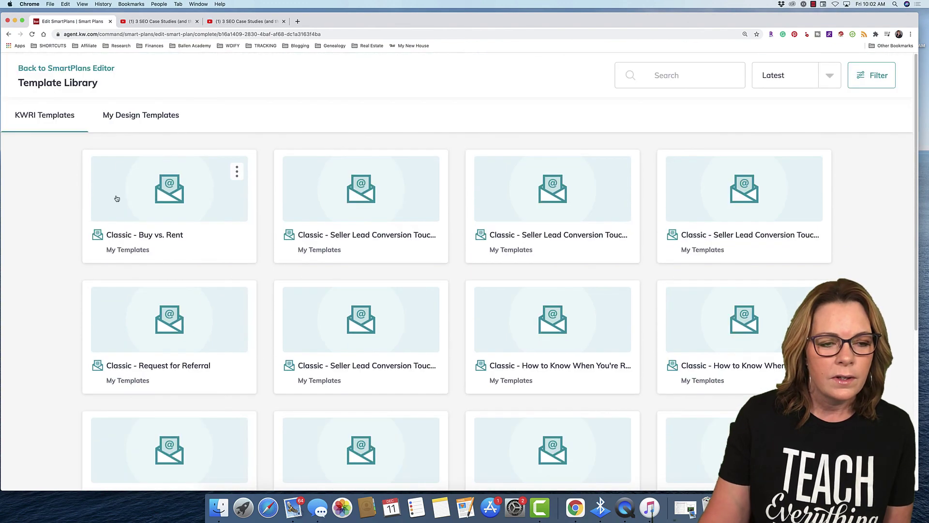
Step: Preview the first saved template, Copy of Classic - Seller Lead Conversion Touch 2
{"action": "left_click", "coordinate": [135, 120]}
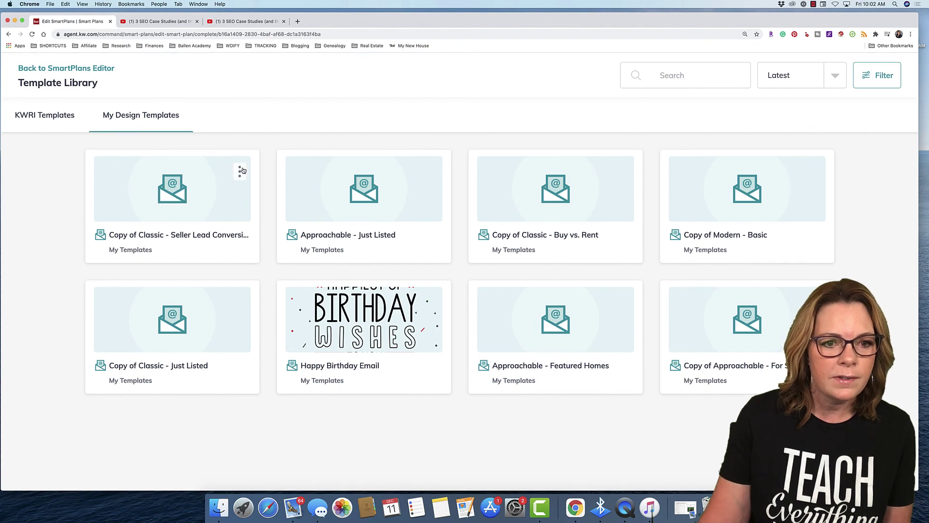
{"action": "left_click", "coordinate": [240, 172]}
{"action": "left_click", "coordinate": [216, 204]}
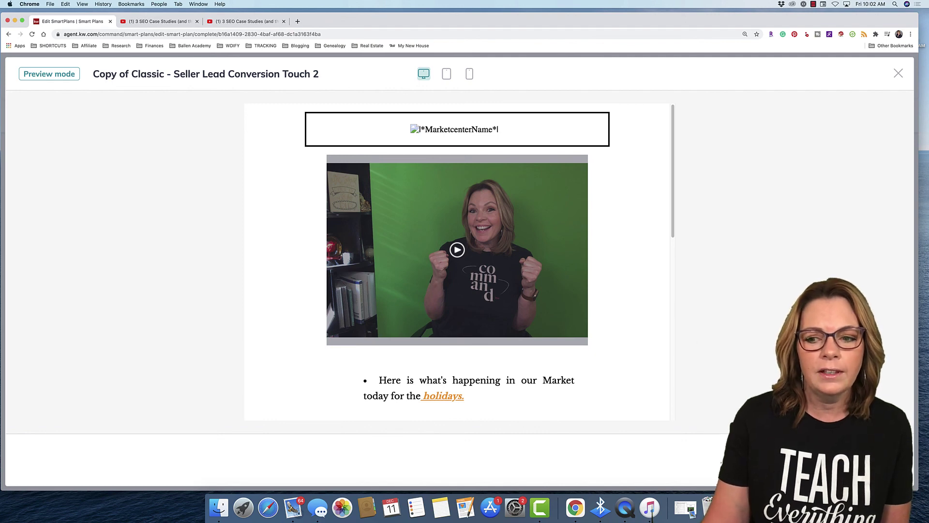
{"action": "key", "text": "Escape"}
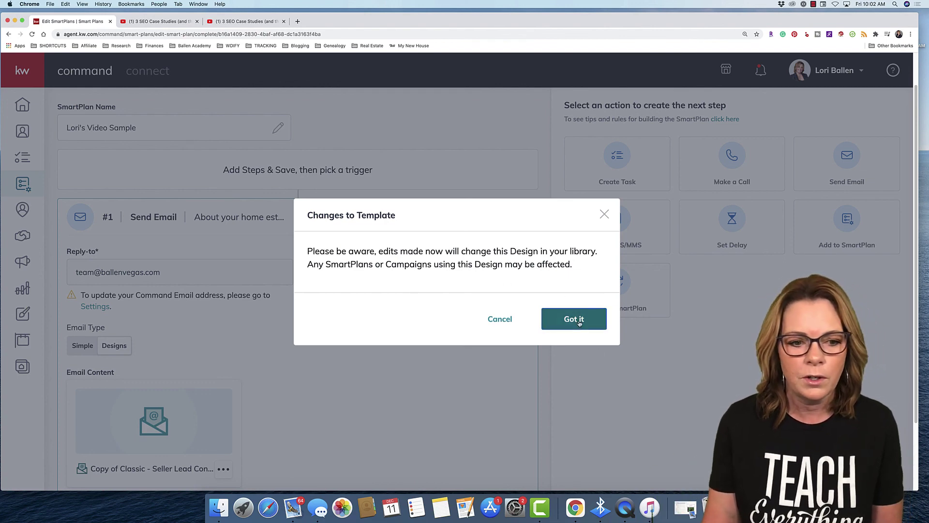
Step: Accept the template-change warning, review the Seller Lead design, and save it back to the SmartPlan
{"action": "left_click", "coordinate": [579, 323]}
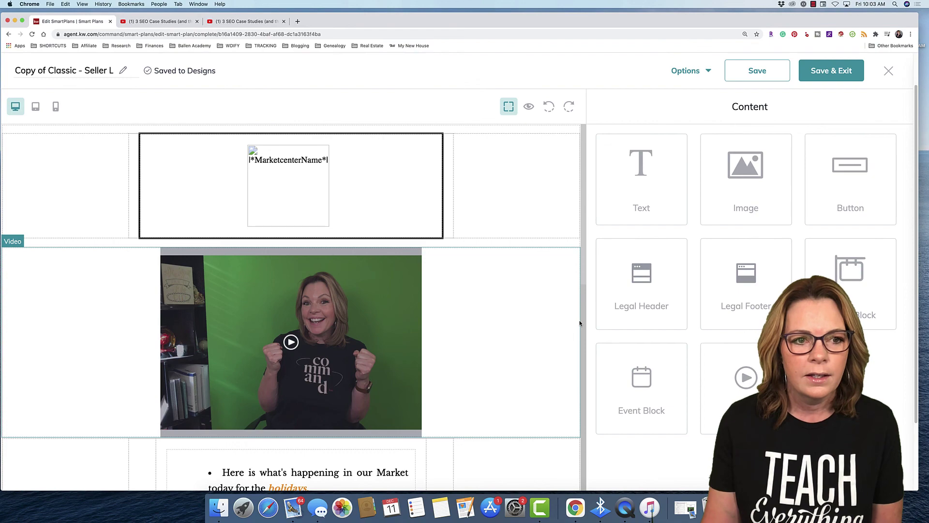
{"action": "scroll", "coordinate": [579, 322], "scroll_direction": "down", "scroll_amount": 7}
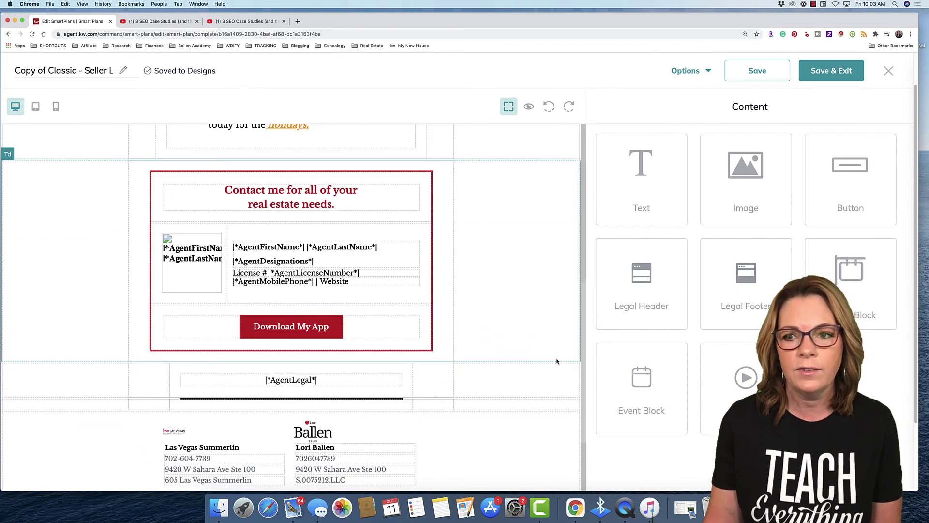
{"action": "scroll", "coordinate": [550, 364], "scroll_direction": "up", "scroll_amount": 5}
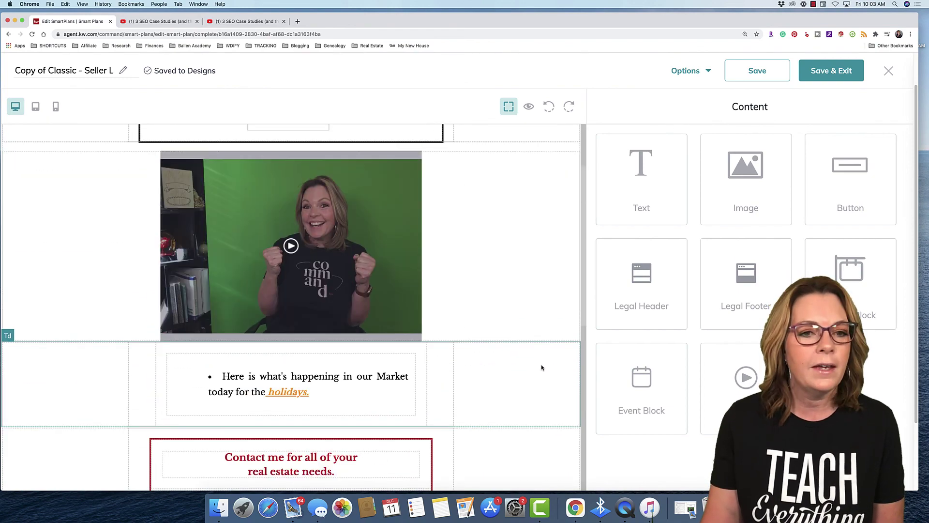
{"action": "scroll", "coordinate": [541, 368], "scroll_direction": "up", "scroll_amount": 2}
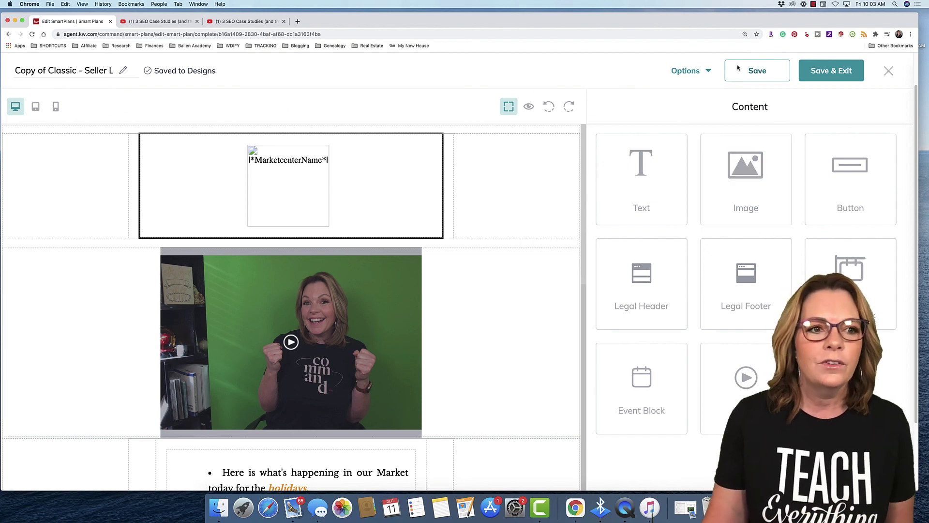
{"action": "left_click", "coordinate": [827, 75]}
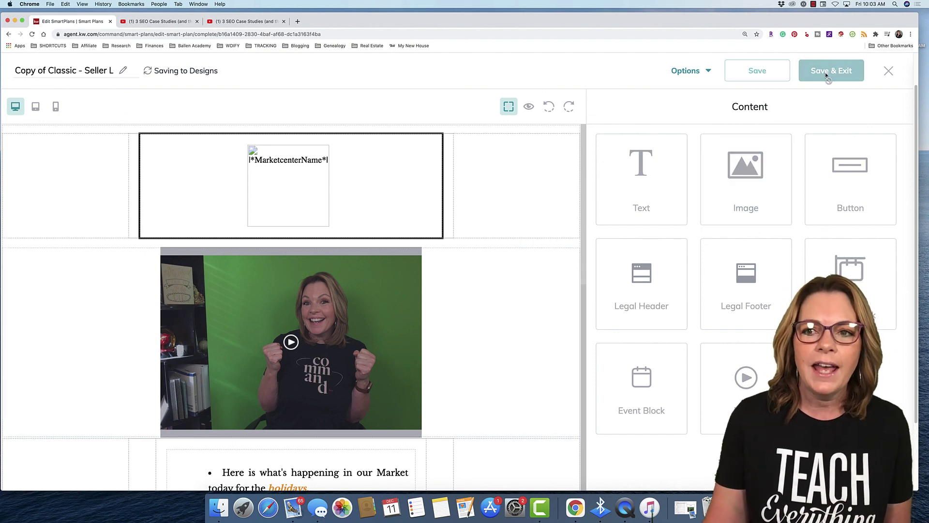
Step: Change the email type to Simple and put the cursor in the empty content box
{"action": "scroll", "coordinate": [310, 368], "scroll_direction": "down", "scroll_amount": 3}
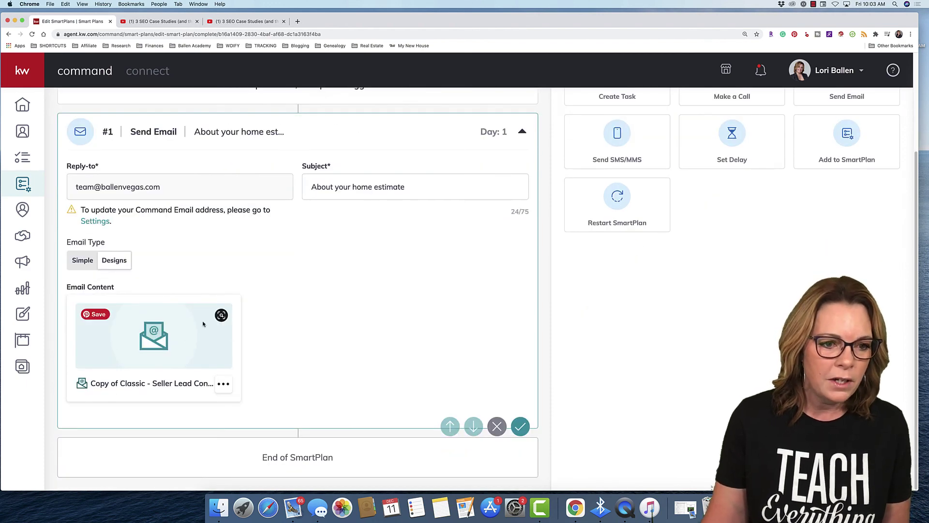
{"action": "scroll", "coordinate": [204, 325], "scroll_direction": "up", "scroll_amount": 1}
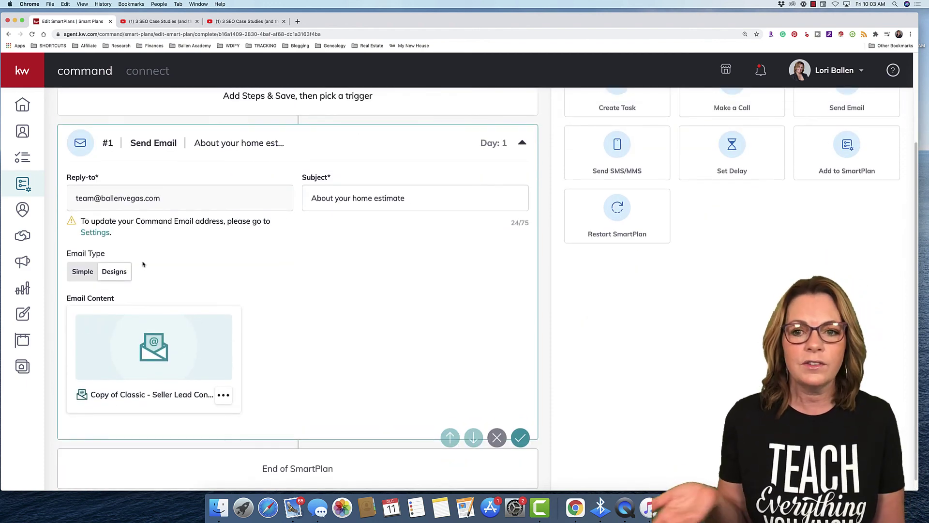
{"action": "left_click", "coordinate": [81, 274]}
{"action": "scroll", "coordinate": [92, 350], "scroll_direction": "down", "scroll_amount": 1}
{"action": "left_click", "coordinate": [97, 346]}
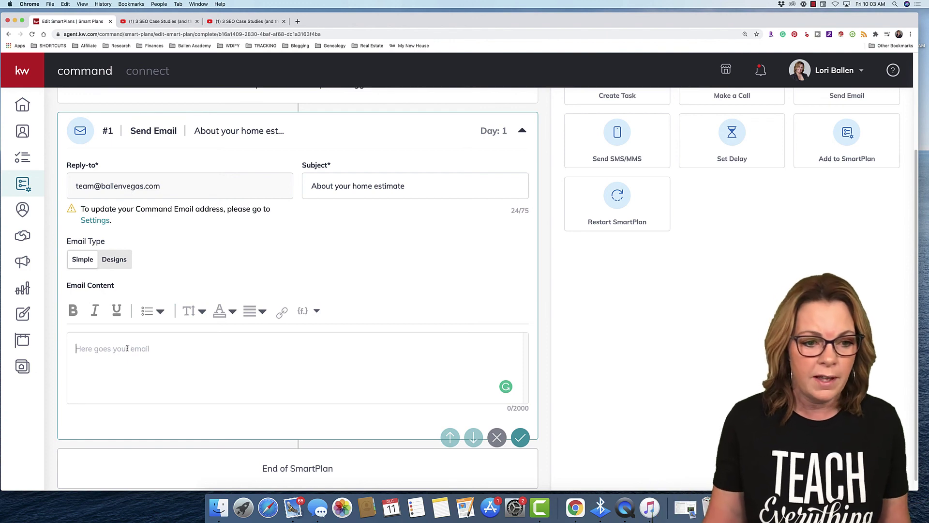
Step: Start the body with 'Hi' followed by the contact first-name merge field
{"action": "type", "text": "Hi"}
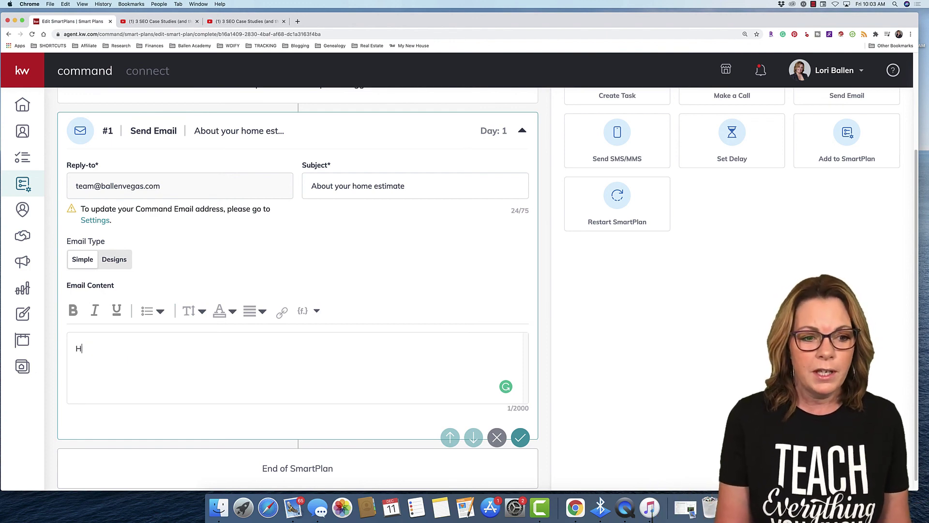
{"action": "left_click", "coordinate": [316, 311]}
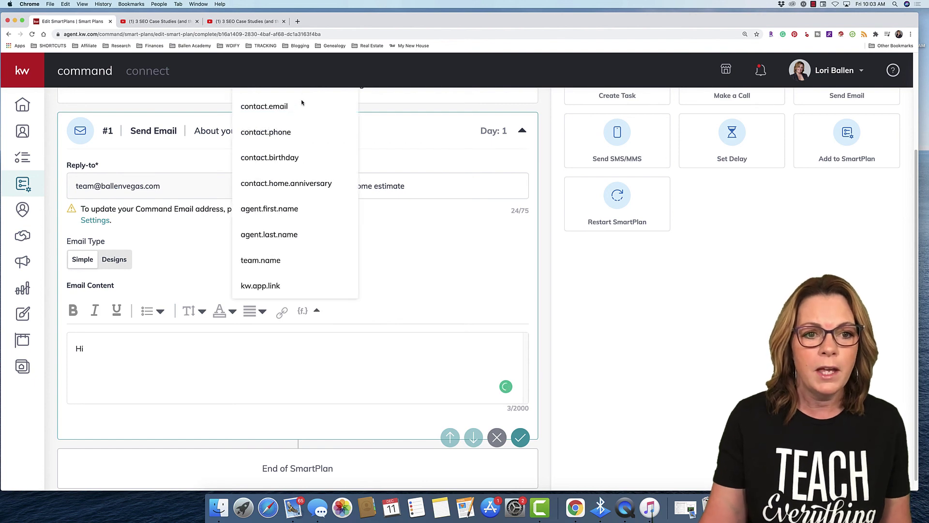
{"action": "scroll", "coordinate": [301, 100], "scroll_direction": "up", "scroll_amount": 3}
{"action": "left_click", "coordinate": [286, 144]}
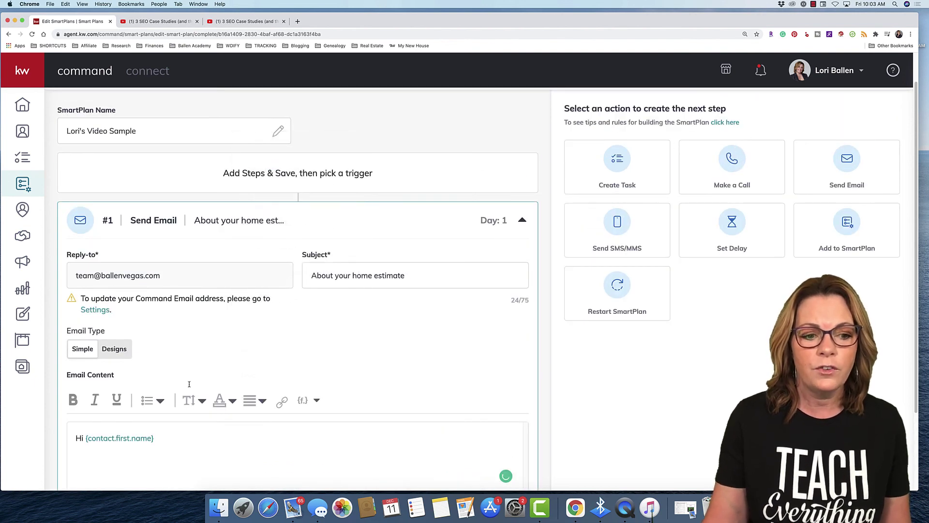
{"action": "scroll", "coordinate": [169, 427], "scroll_direction": "down", "scroll_amount": 2}
{"action": "left_click", "coordinate": [167, 392]}
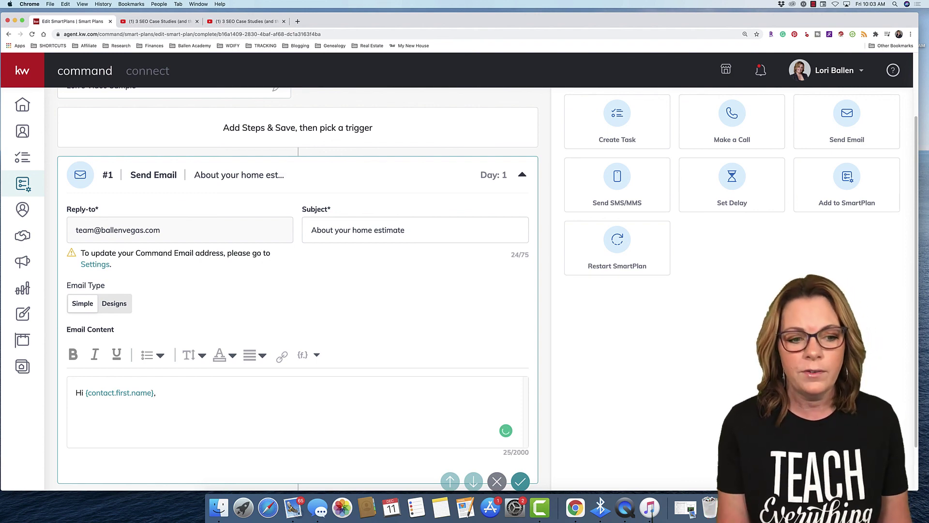
Step: Type 'I made this video for you. Take a look and let me know what questions you…'
{"action": "type", "text": "I m"}
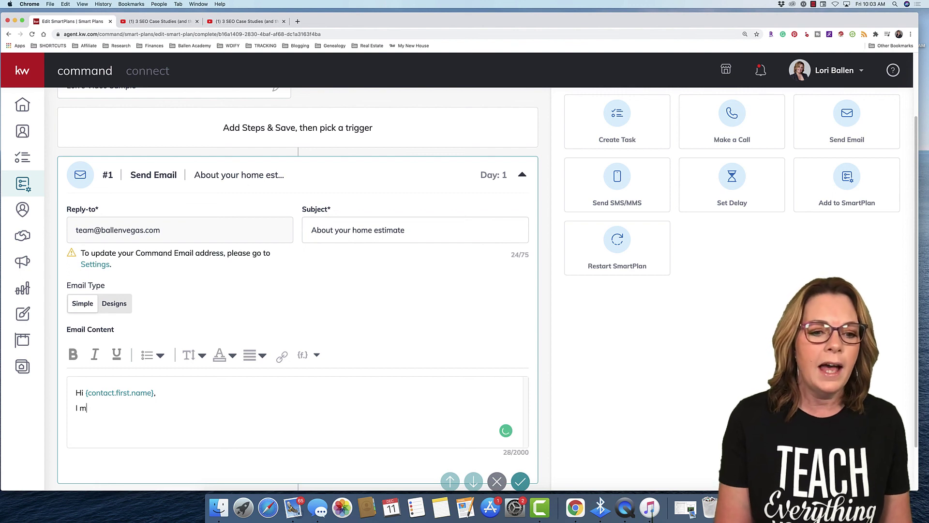
{"action": "type", "text": "ade this video f"}
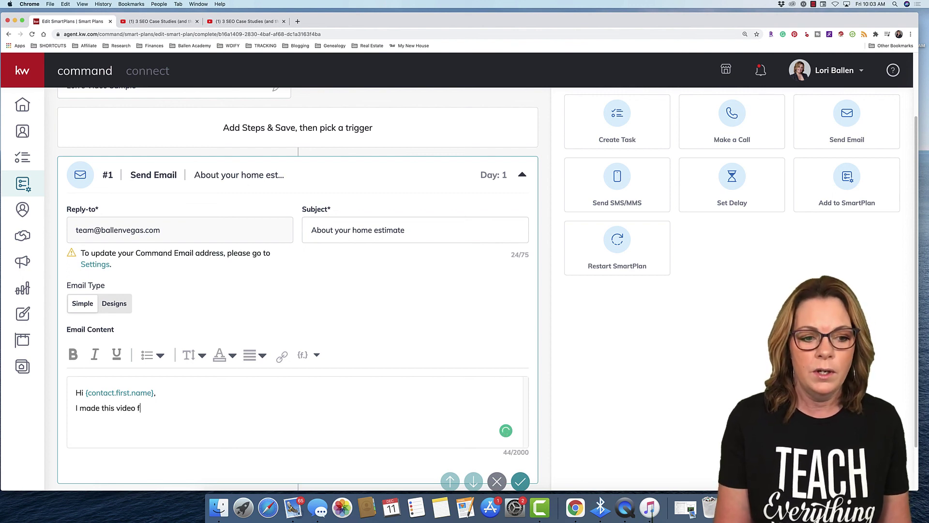
{"action": "type", "text": "or you. Take a l"}
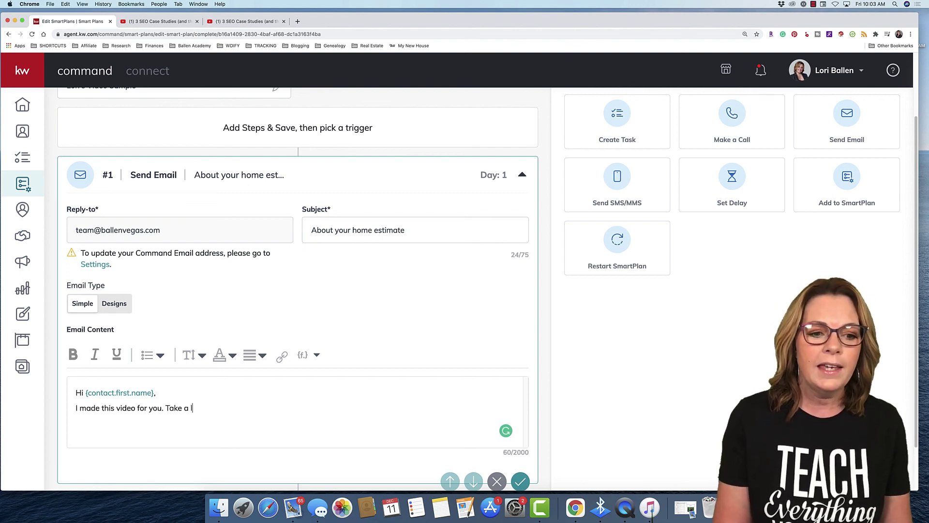
{"action": "type", "text": "ook and let m"}
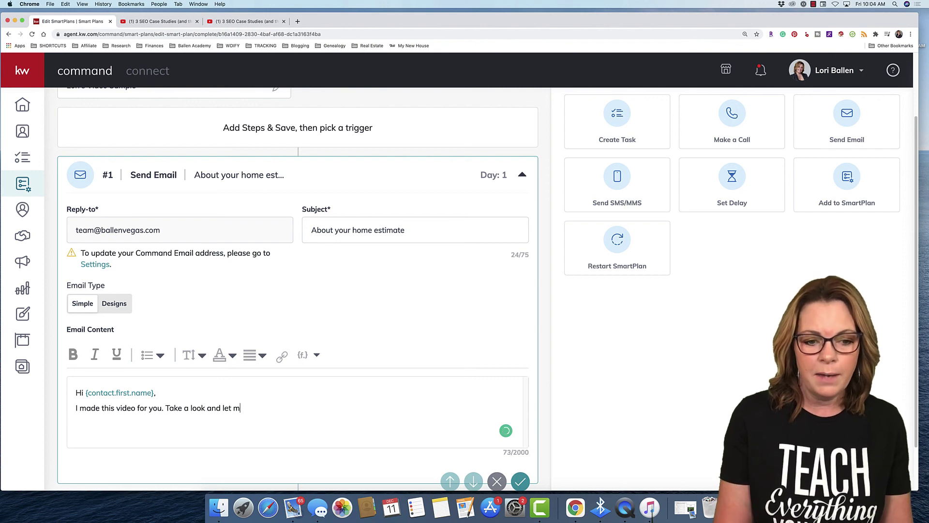
{"action": "type", "text": "e know what questions ha"}
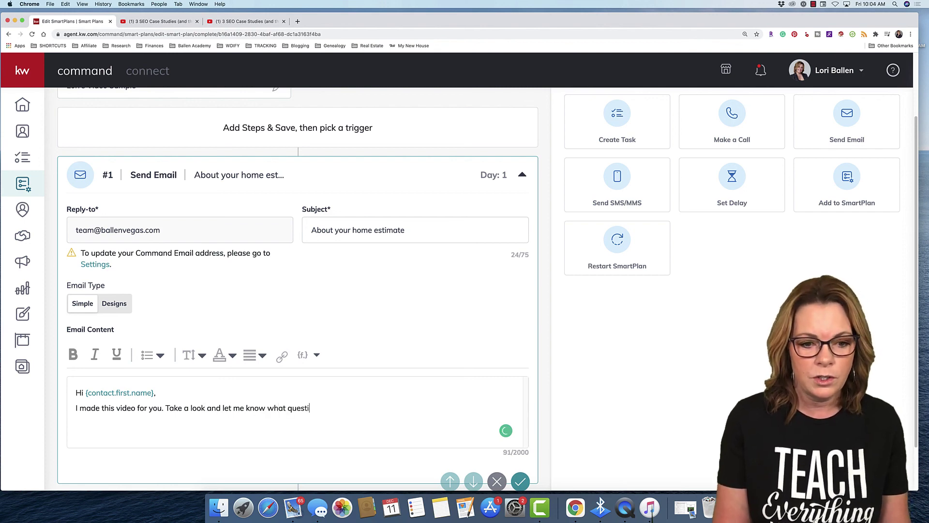
{"action": "key", "text": "BackSpace"}
{"action": "key", "text": "BackSpace"}
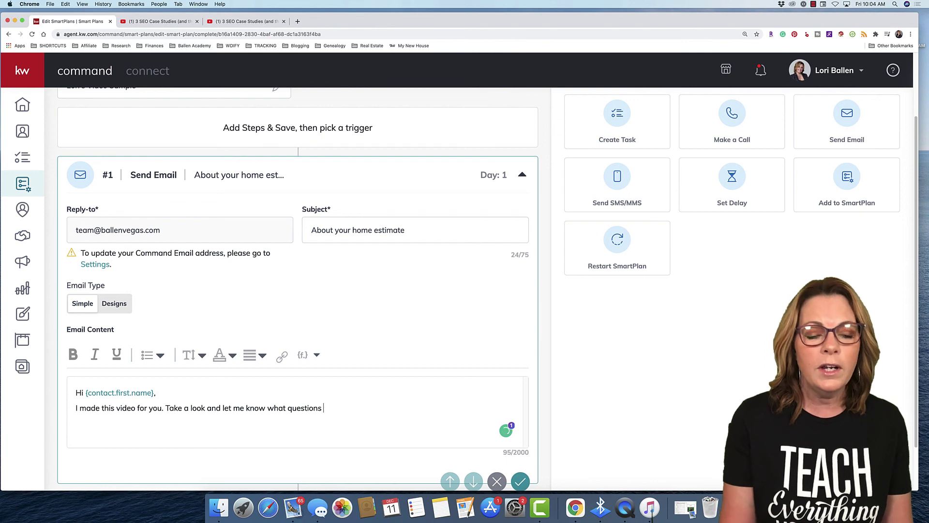
{"action": "type", "text": "you hav"}
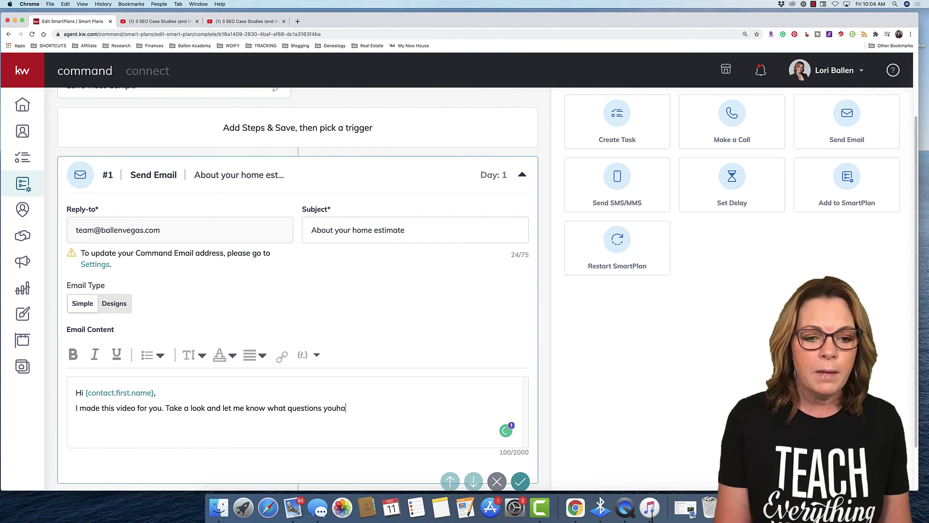
{"action": "key", "text": "BackSpace"}
{"action": "key", "text": "BackSpace"}
{"action": "key", "text": "BackSpace"}
{"action": "key", "text": "BackSpace"}
Step: Complete the sentence so it ends 'let me know what questions you have.'
{"action": "type", "text": "have."}
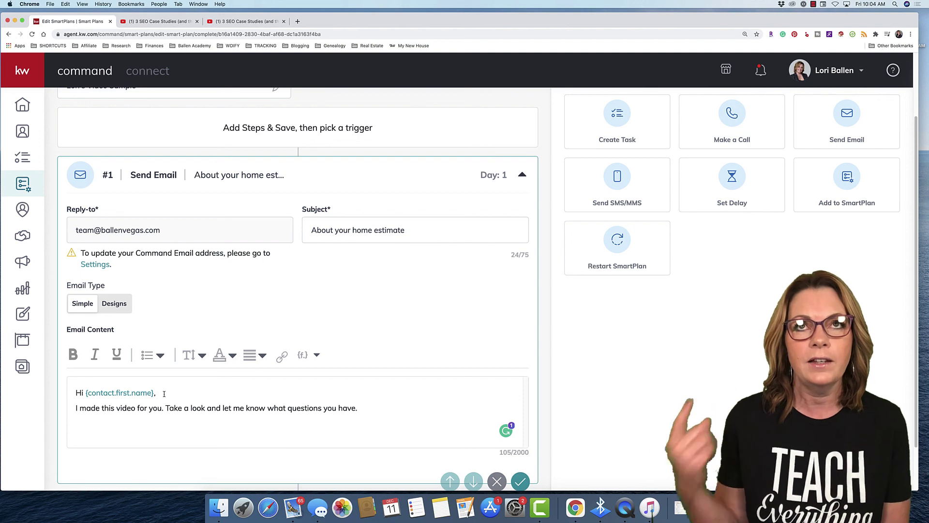
{"action": "scroll", "coordinate": [164, 394], "scroll_direction": "down", "scroll_amount": 1}
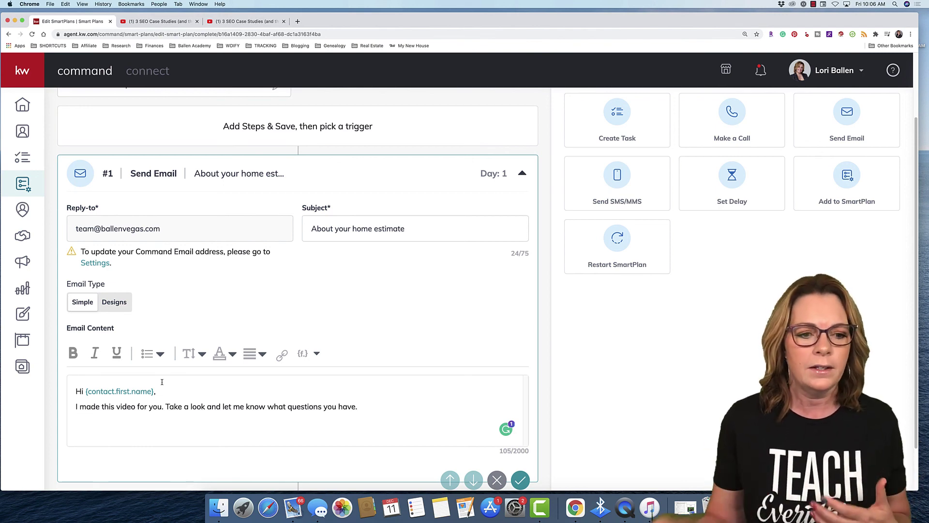
{"action": "scroll", "coordinate": [172, 380], "scroll_direction": "down", "scroll_amount": 2}
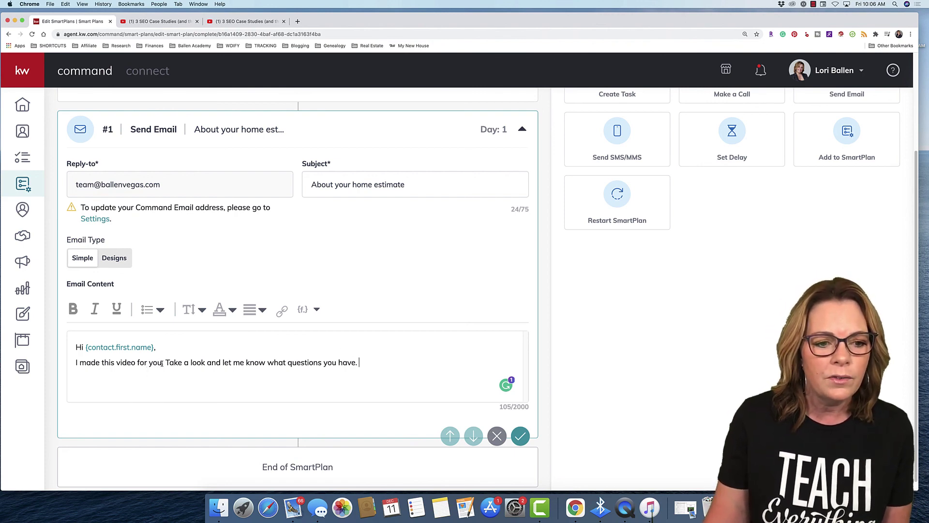
Step: Link the words 'this video' to the pasted youtu.be video URL
{"action": "left_click_drag", "start_coordinate": [161, 364], "coordinate": [102, 363]}
{"action": "left_click", "coordinate": [115, 363]}
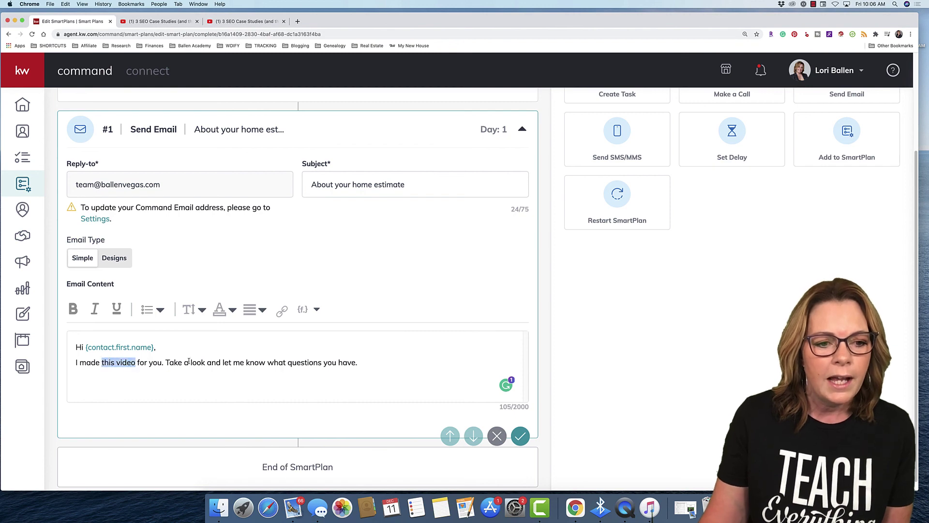
{"action": "left_click", "coordinate": [281, 315]}
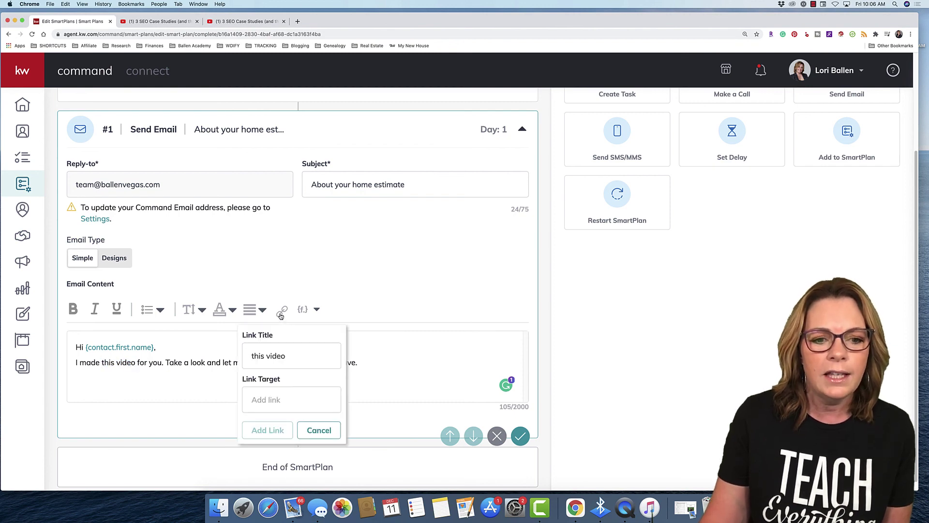
{"action": "left_click", "coordinate": [271, 400]}
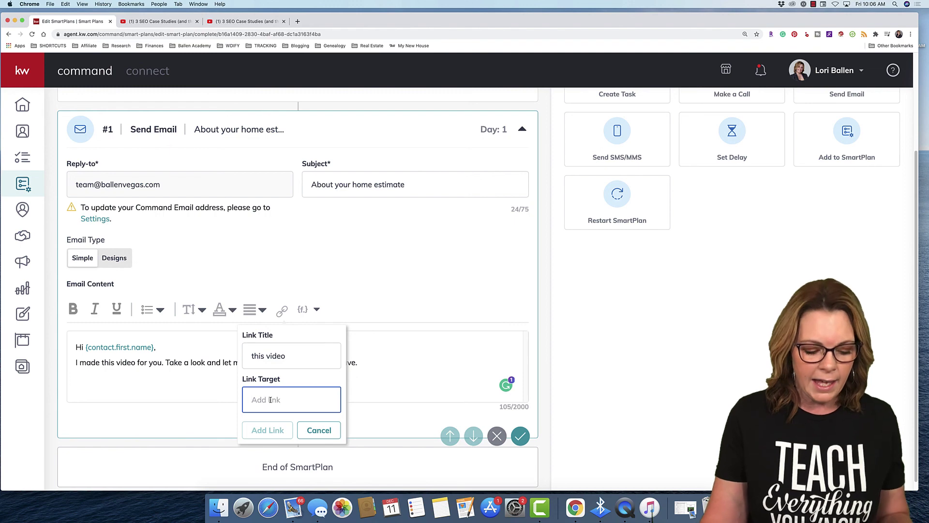
{"action": "key", "text": "super+v"}
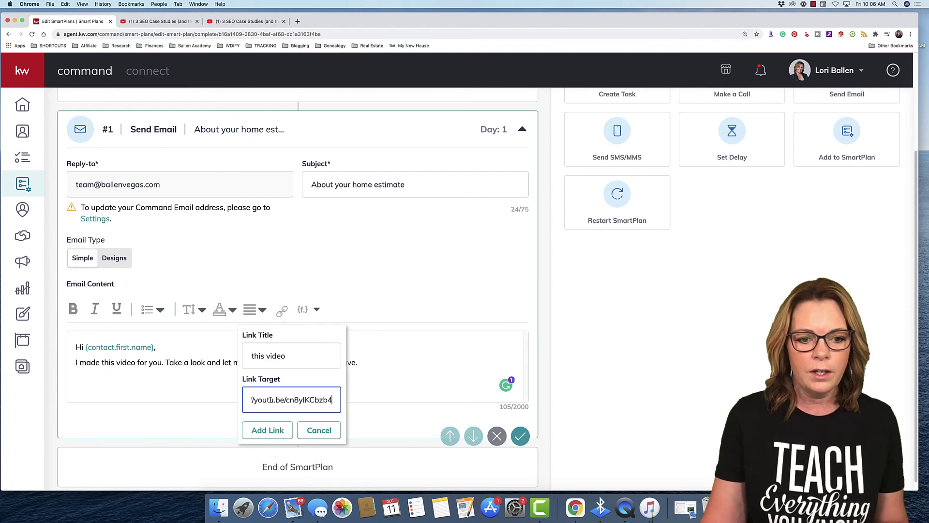
{"action": "left_click", "coordinate": [270, 432]}
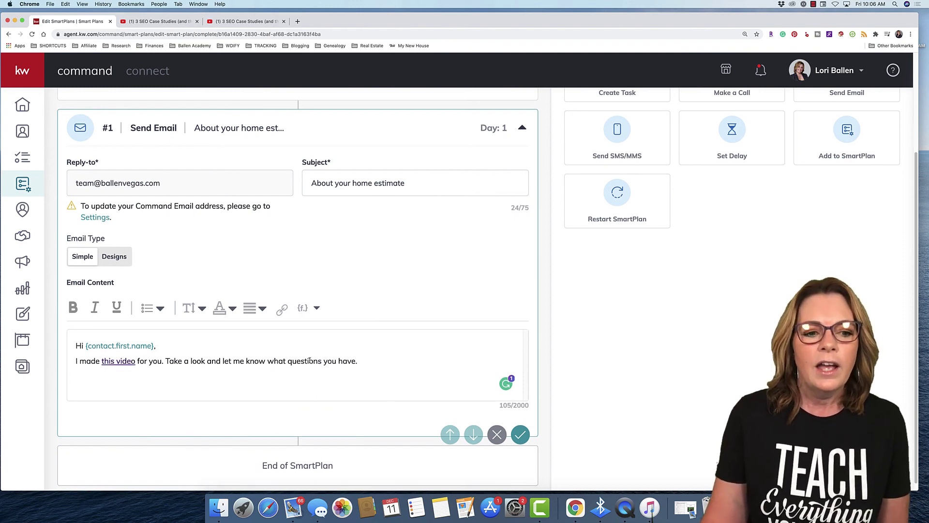
{"action": "scroll", "coordinate": [193, 382], "scroll_direction": "up", "scroll_amount": 1}
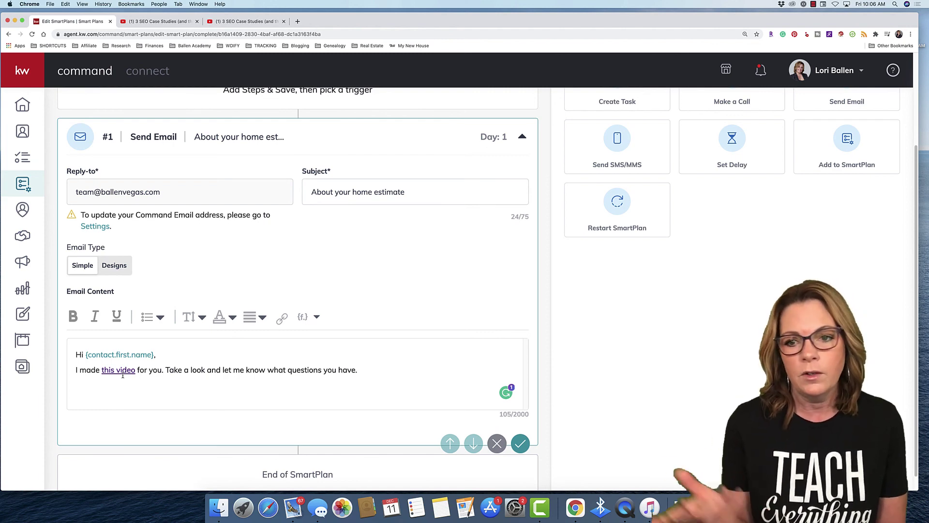
Step: Return the email type to Designs, showing the Copy of Classic - Seller Lead Conversion card
{"action": "scroll", "coordinate": [156, 383], "scroll_direction": "down", "scroll_amount": 1}
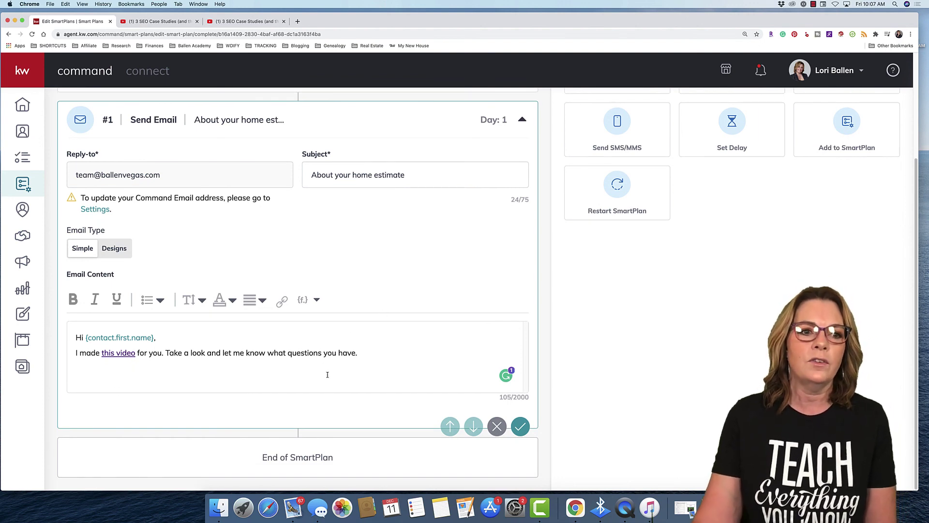
{"action": "scroll", "coordinate": [257, 376], "scroll_direction": "up", "scroll_amount": 3}
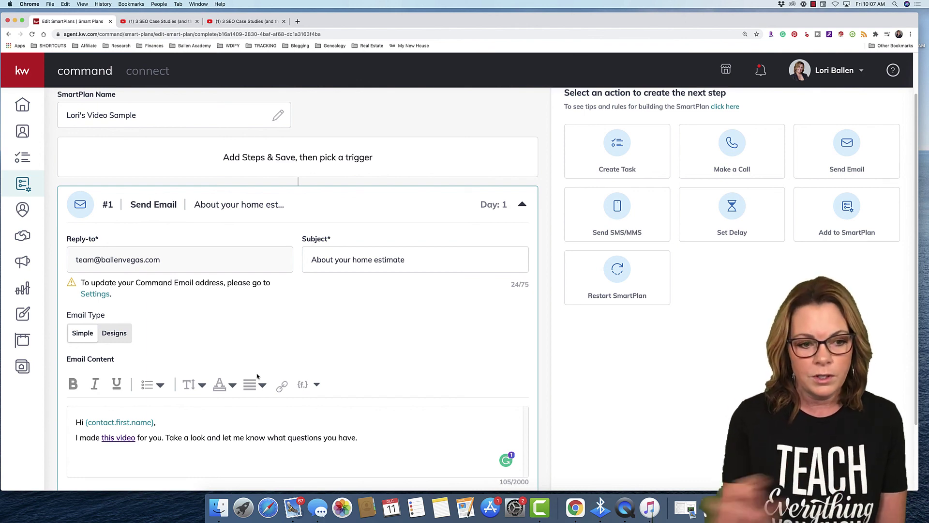
{"action": "left_click", "coordinate": [123, 331]}
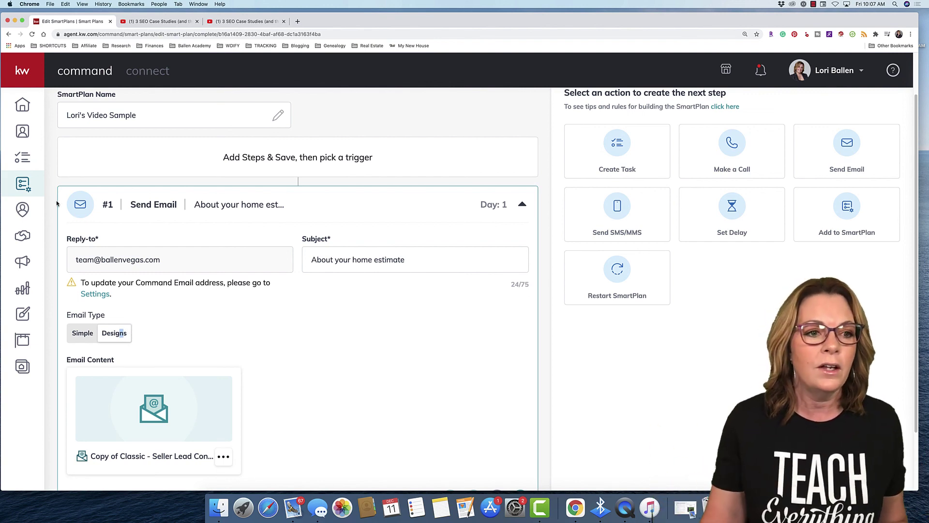
Step: Leave the unsaved SmartPlan, open the first contact, and click their email address, suppressing future notices
{"action": "left_click", "coordinate": [22, 132]}
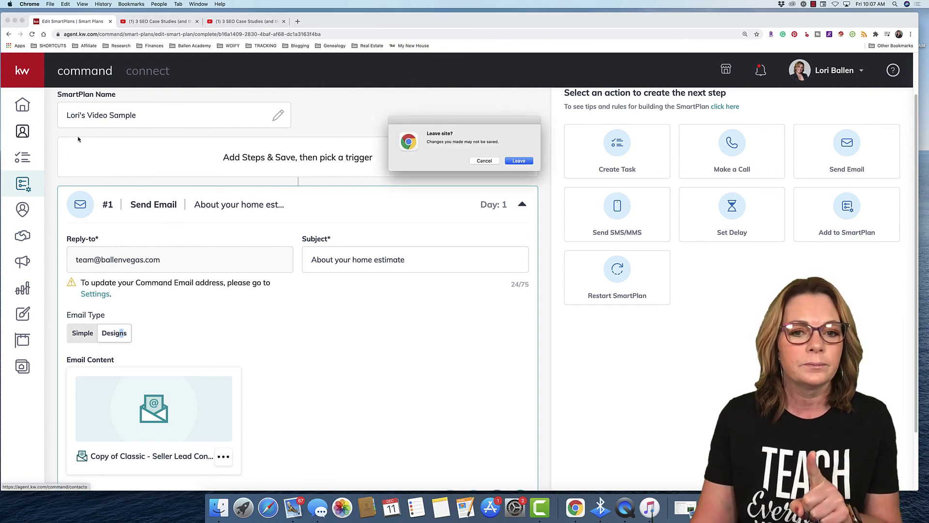
{"action": "left_click", "coordinate": [518, 161]}
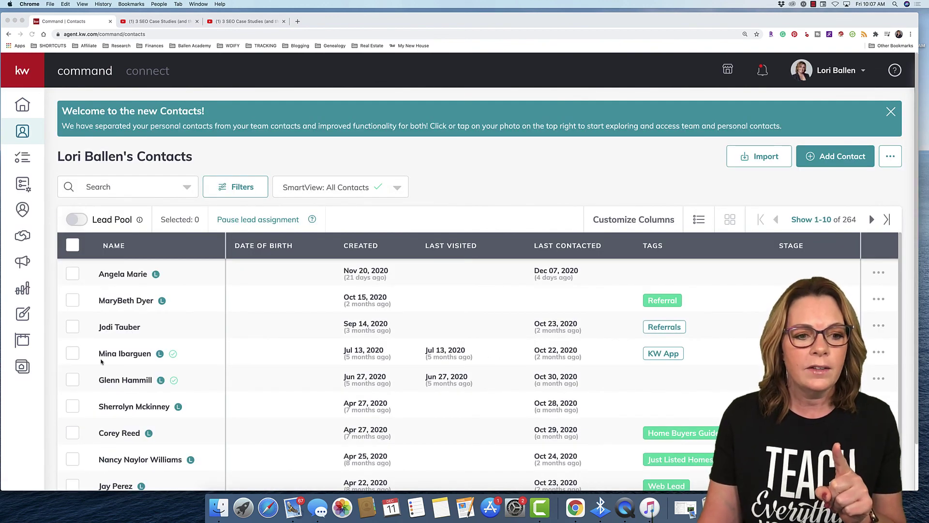
{"action": "left_click", "coordinate": [108, 277]}
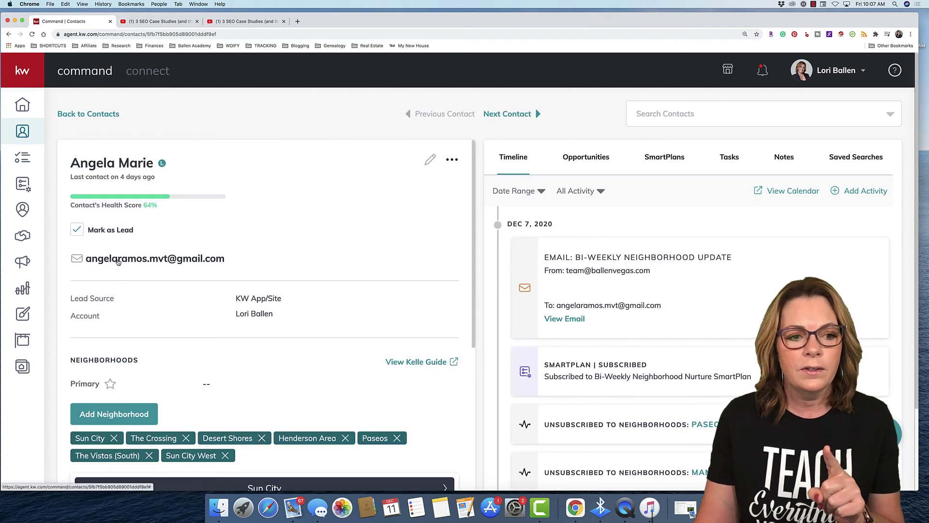
{"action": "left_click", "coordinate": [119, 259]}
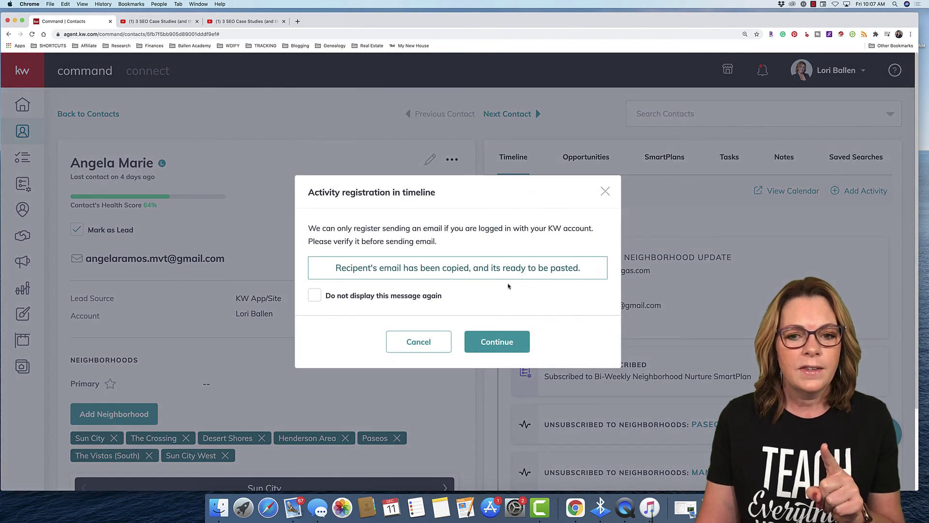
{"action": "left_click", "coordinate": [315, 295]}
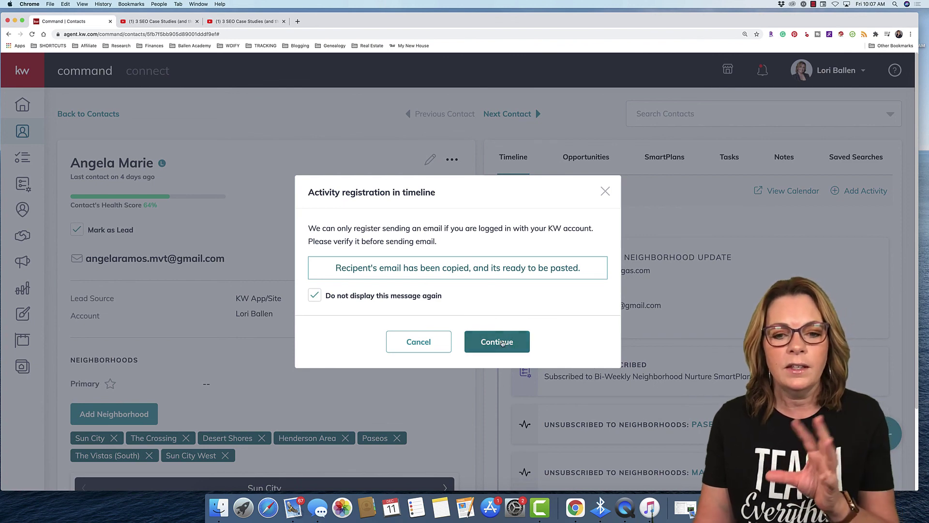
Step: Dismiss the registration notice and close the Gmail tab to return to the contact
{"action": "left_click", "coordinate": [500, 344]}
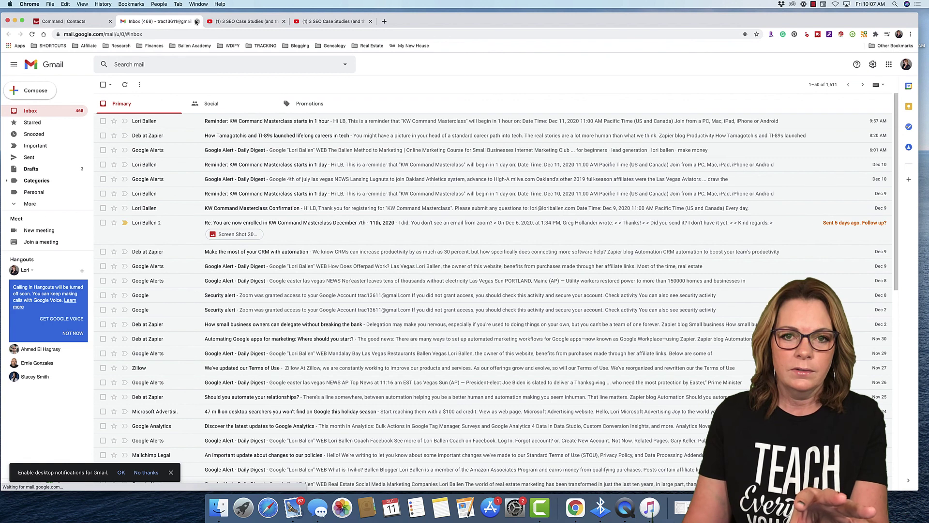
{"action": "left_click", "coordinate": [196, 21]}
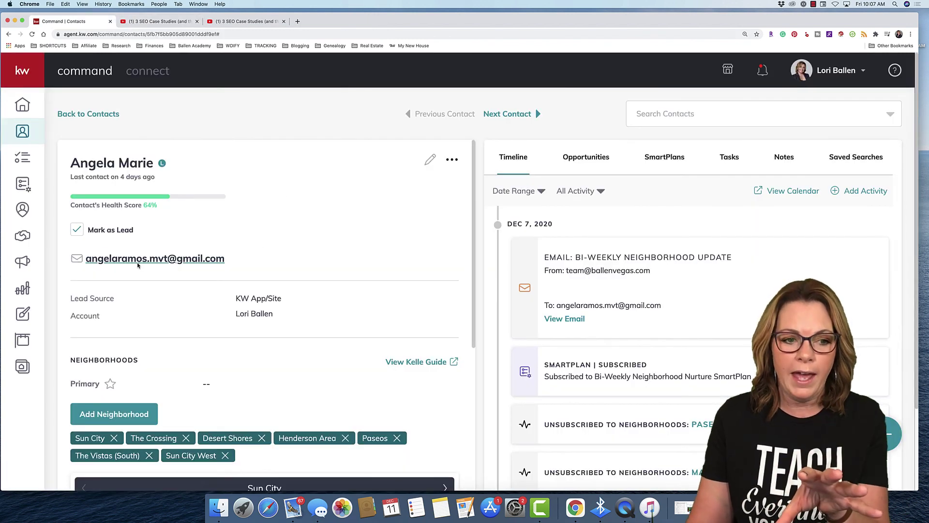